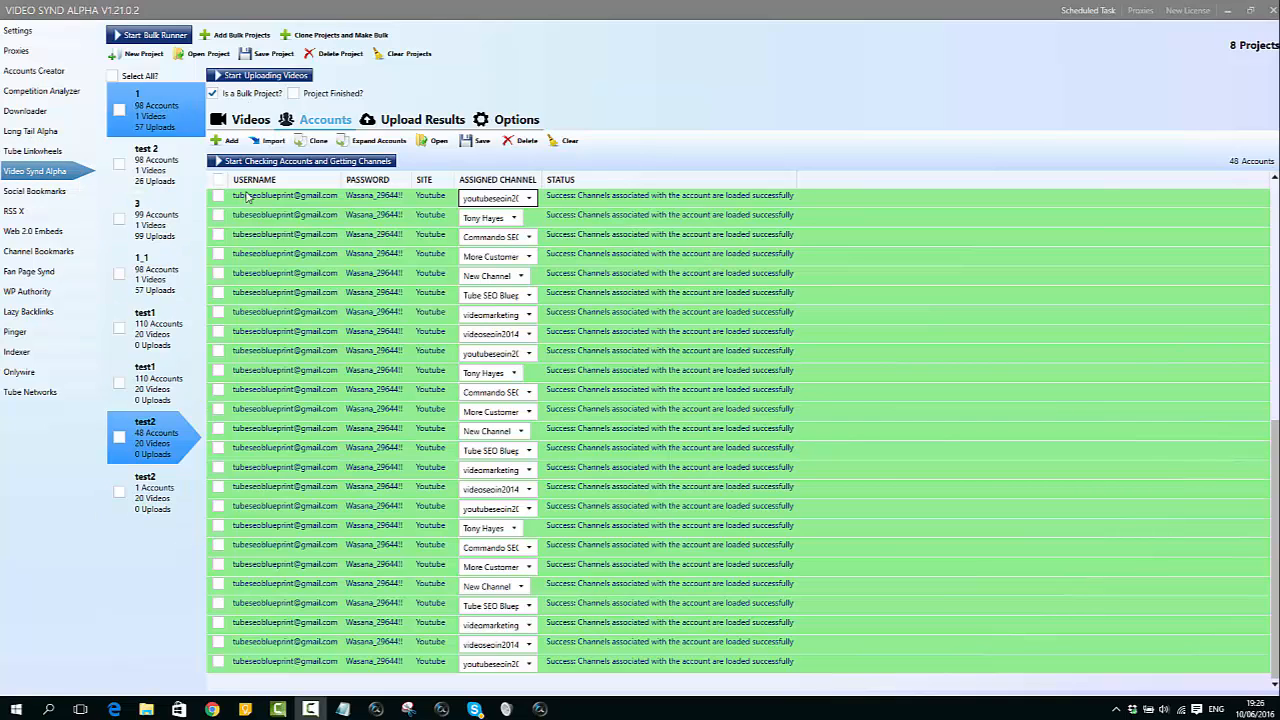
# Step: Open the last test2 project's accounts and narrow the password column
pyautogui.click(917, 332)
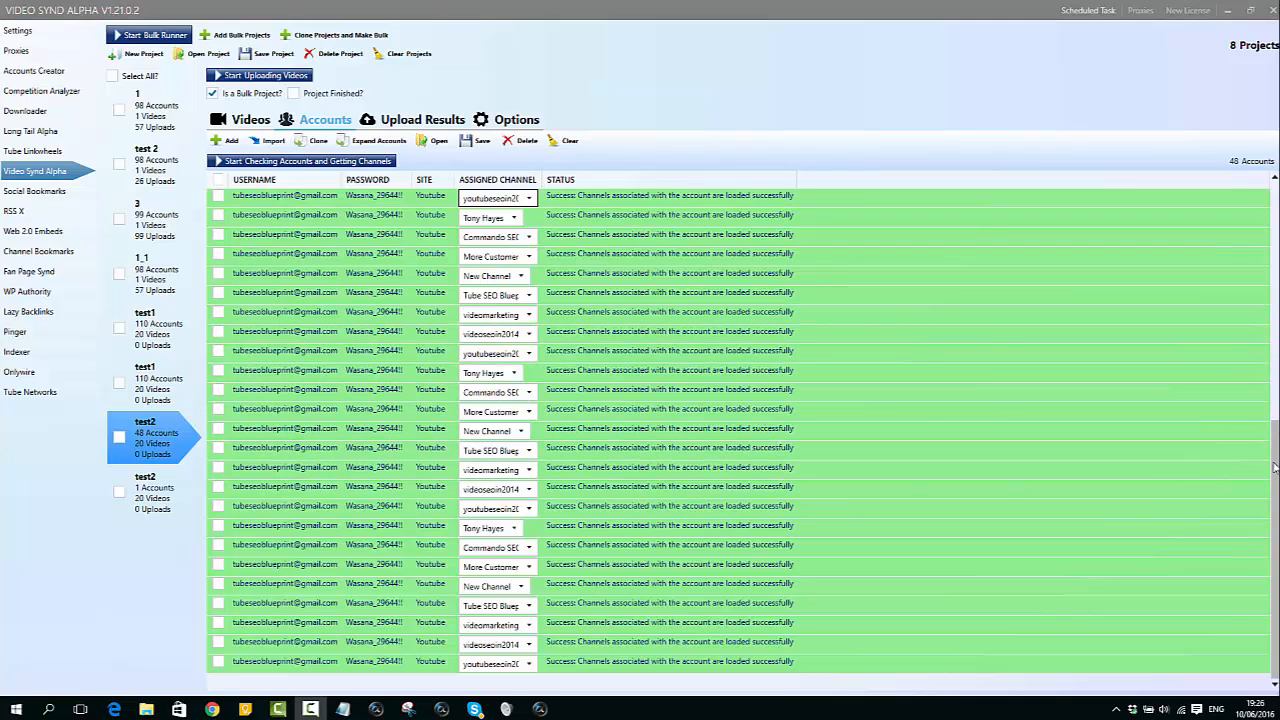
pyautogui.moveTo(1272, 465)
pyautogui.mouseDown()
pyautogui.moveTo(1272, 200)
pyautogui.moveTo(1274, 447)
pyautogui.mouseUp()
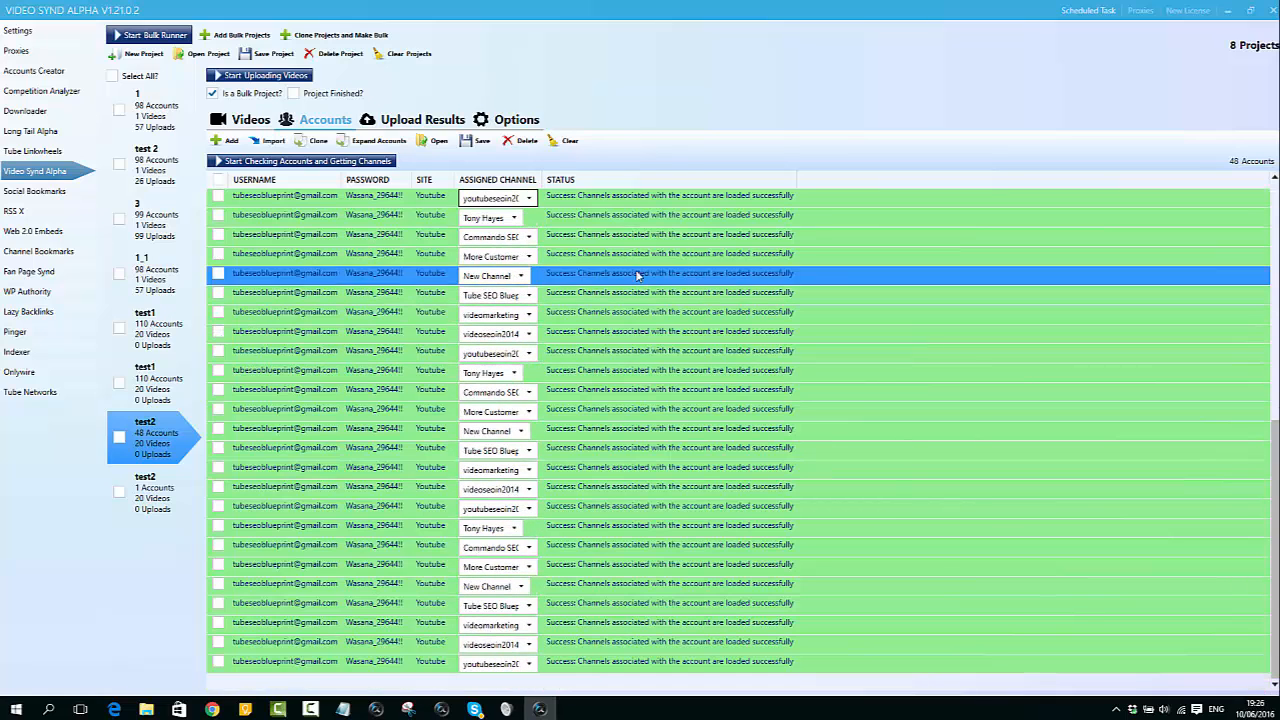
pyautogui.scroll(1, 887, 294)
pyautogui.scroll(7, 885, 293)
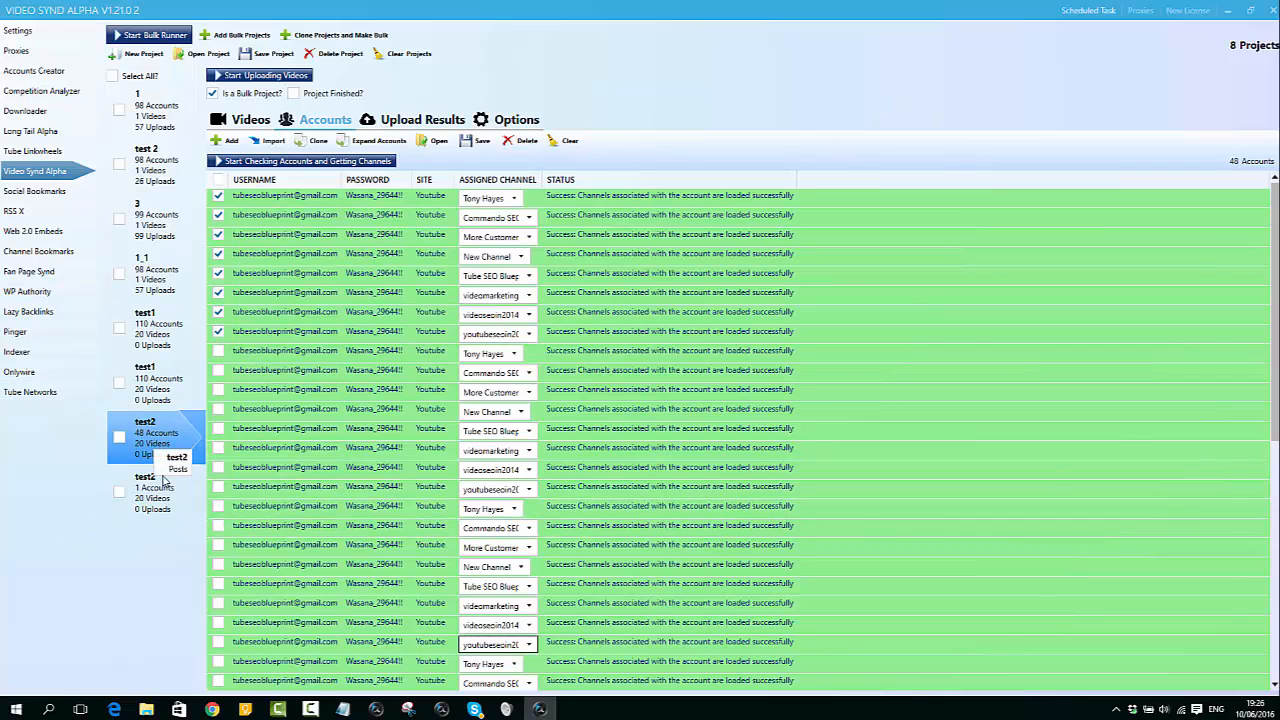
pyautogui.click(146, 503)
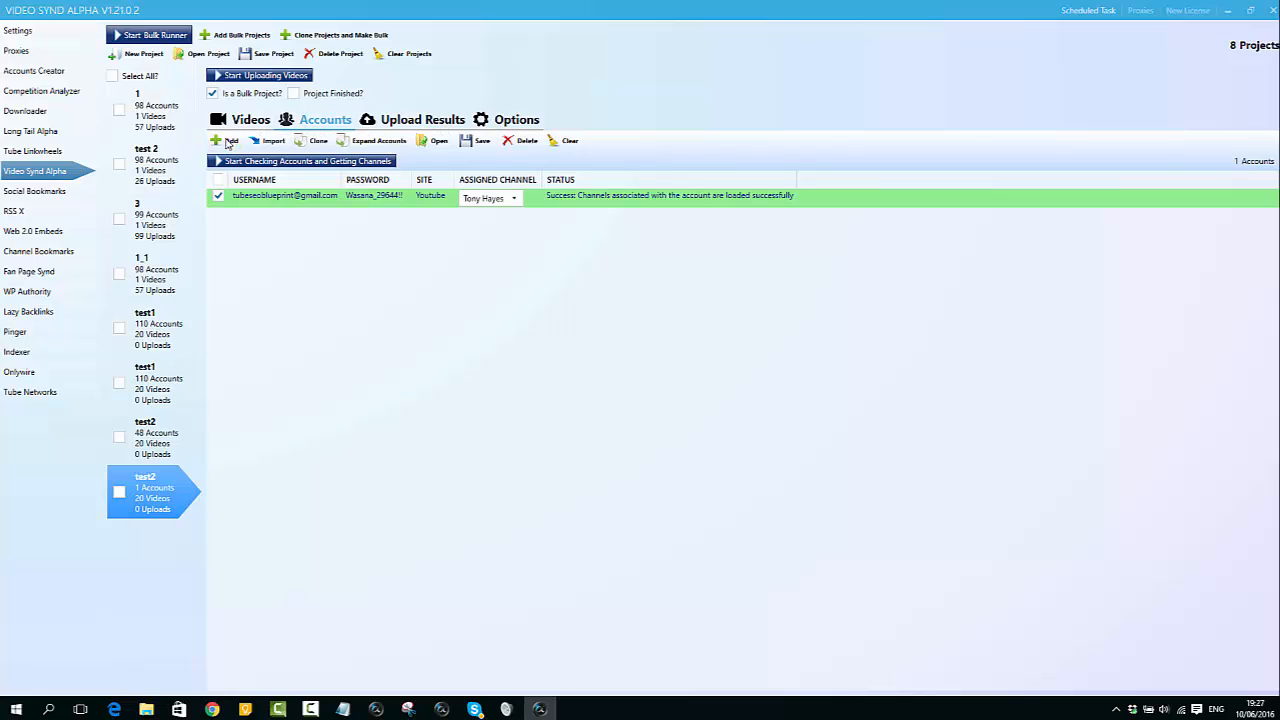
pyautogui.moveTo(410, 179); pyautogui.dragTo(366, 179)
pyautogui.click(229, 142)
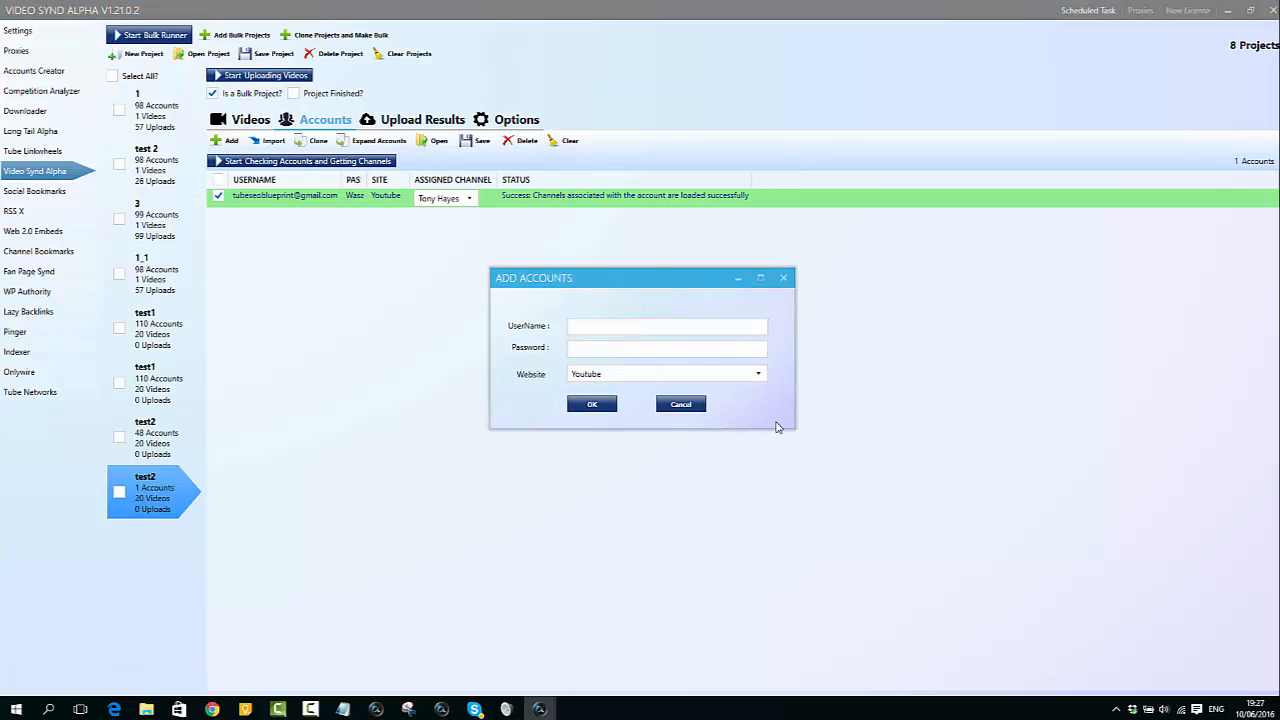
pyautogui.click(646, 349)
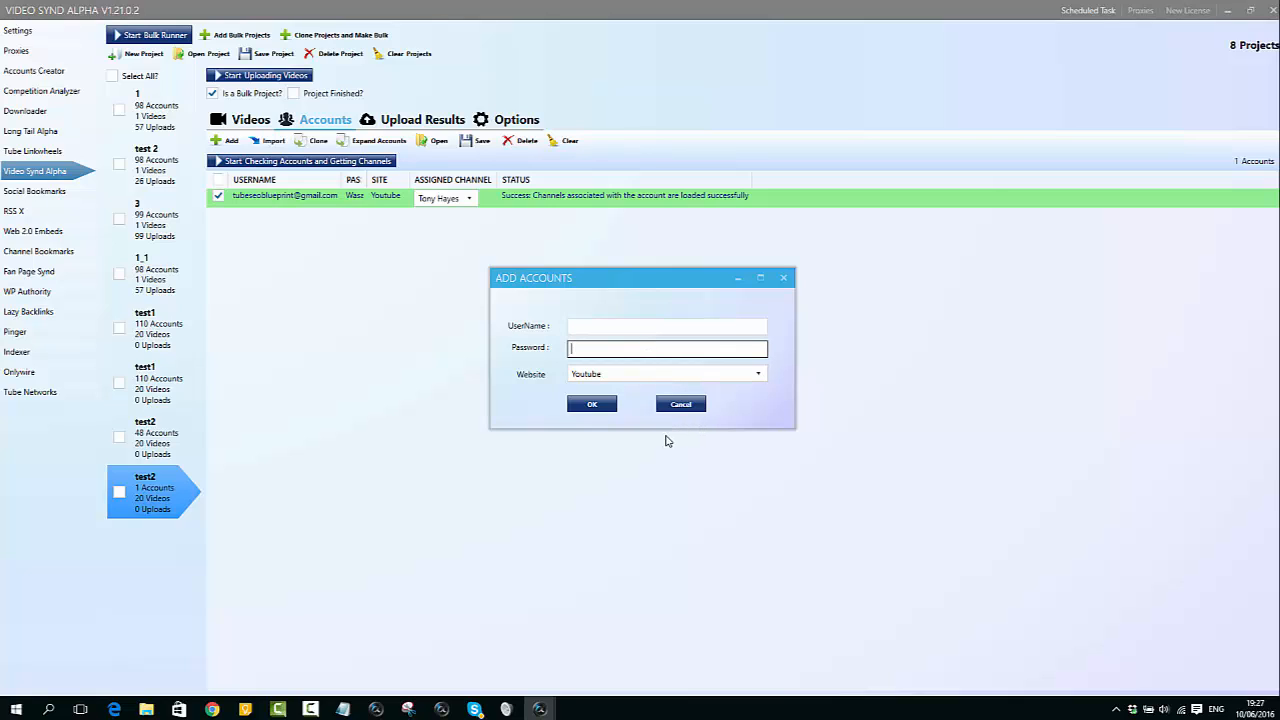
pyautogui.click(783, 277)
# Step: Examine the channels available for assignment to the project's only YouTube account
pyautogui.click(470, 202)
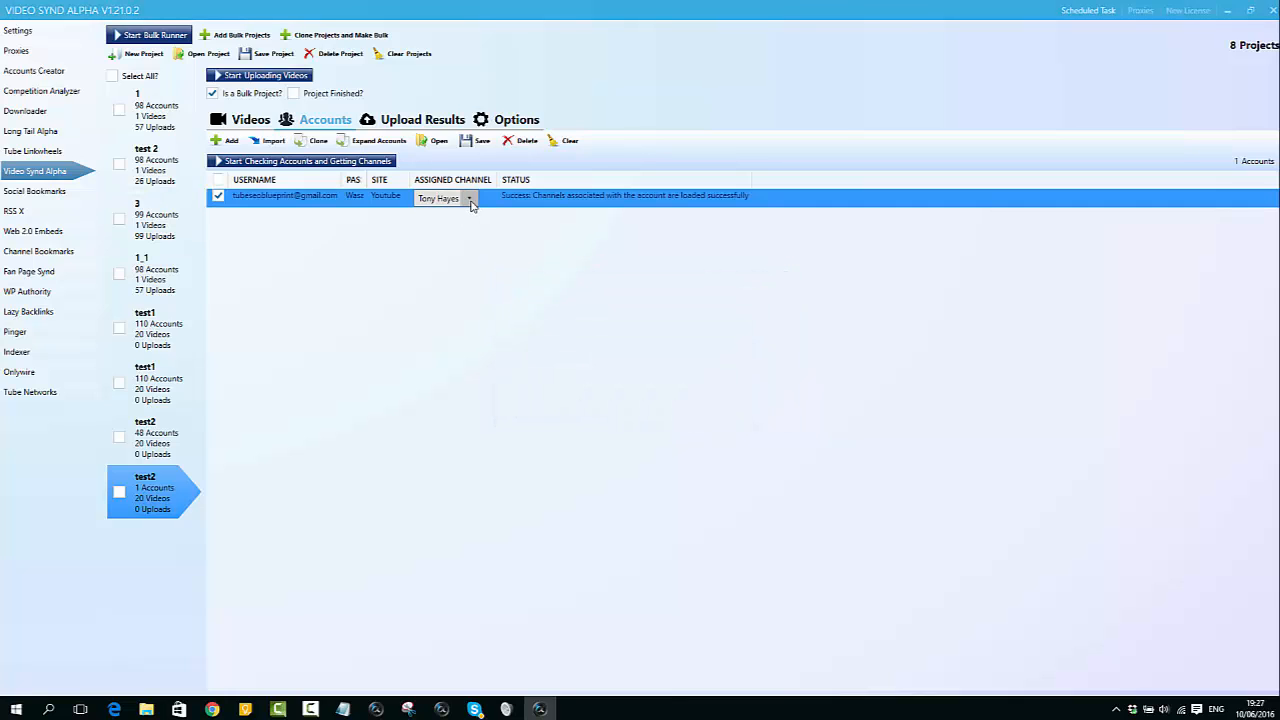
pyautogui.click(469, 199)
pyautogui.click(470, 200)
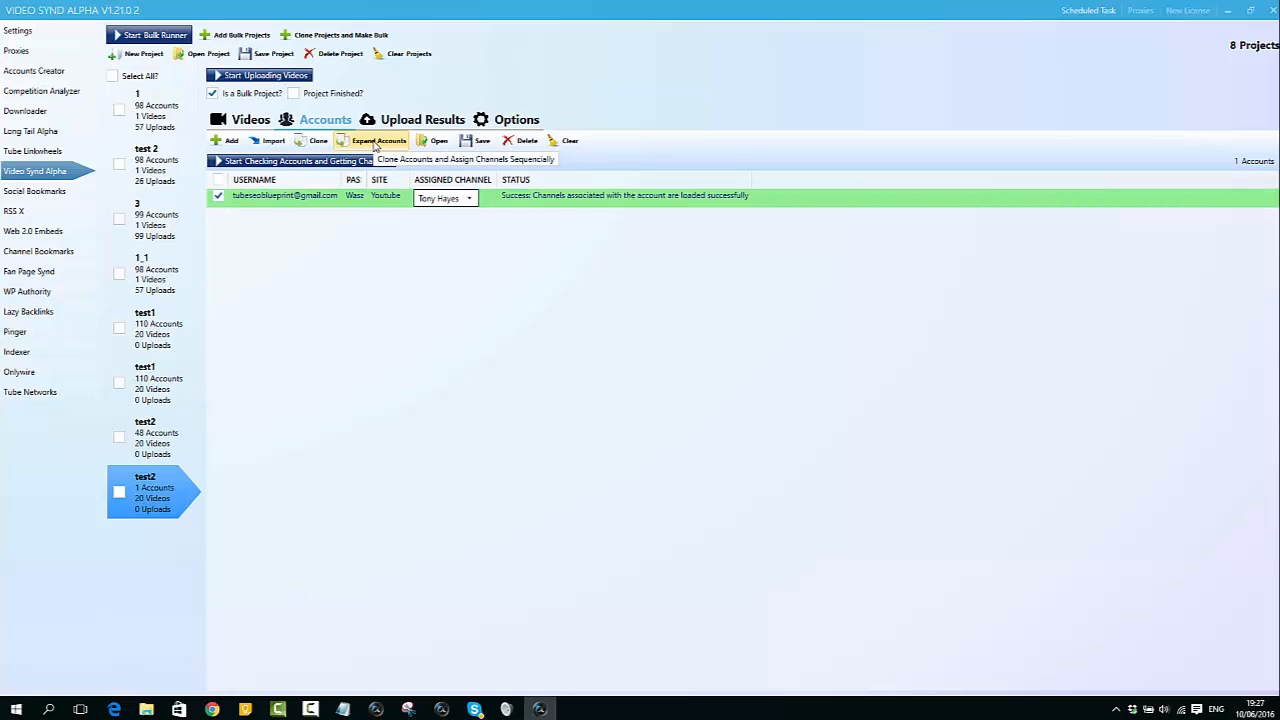
pyautogui.click(469, 199)
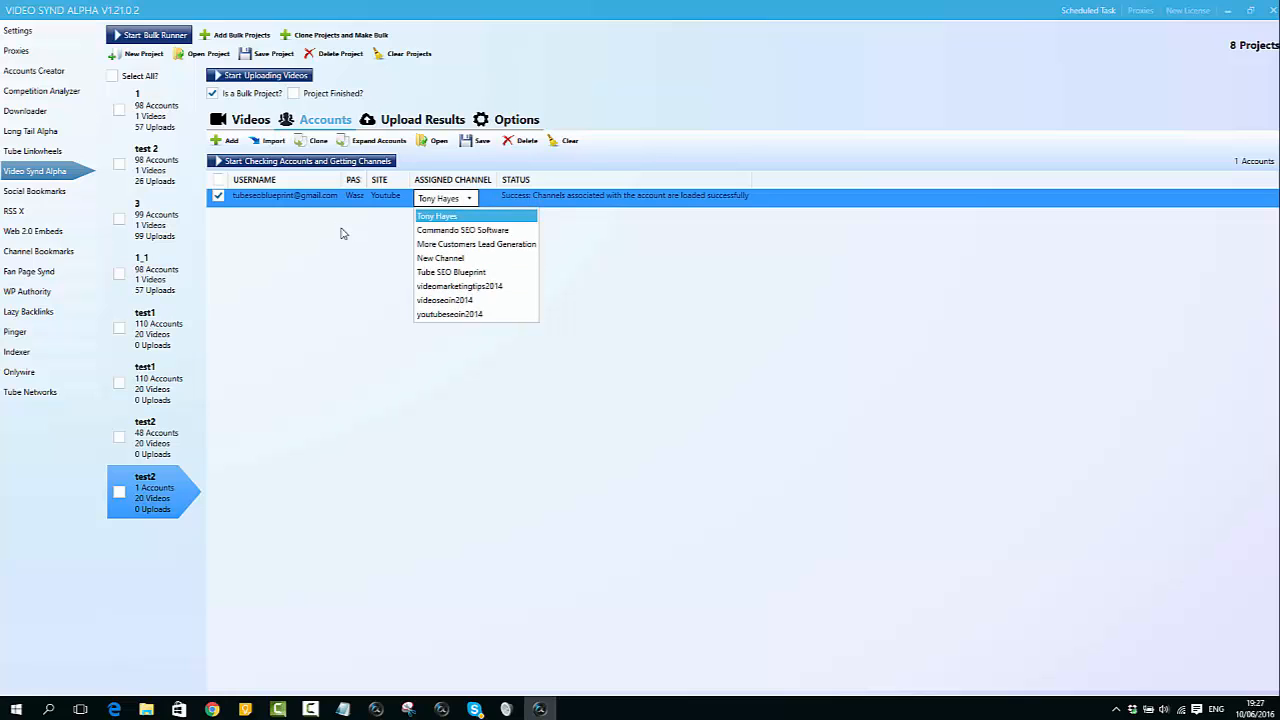
pyautogui.click(560, 242)
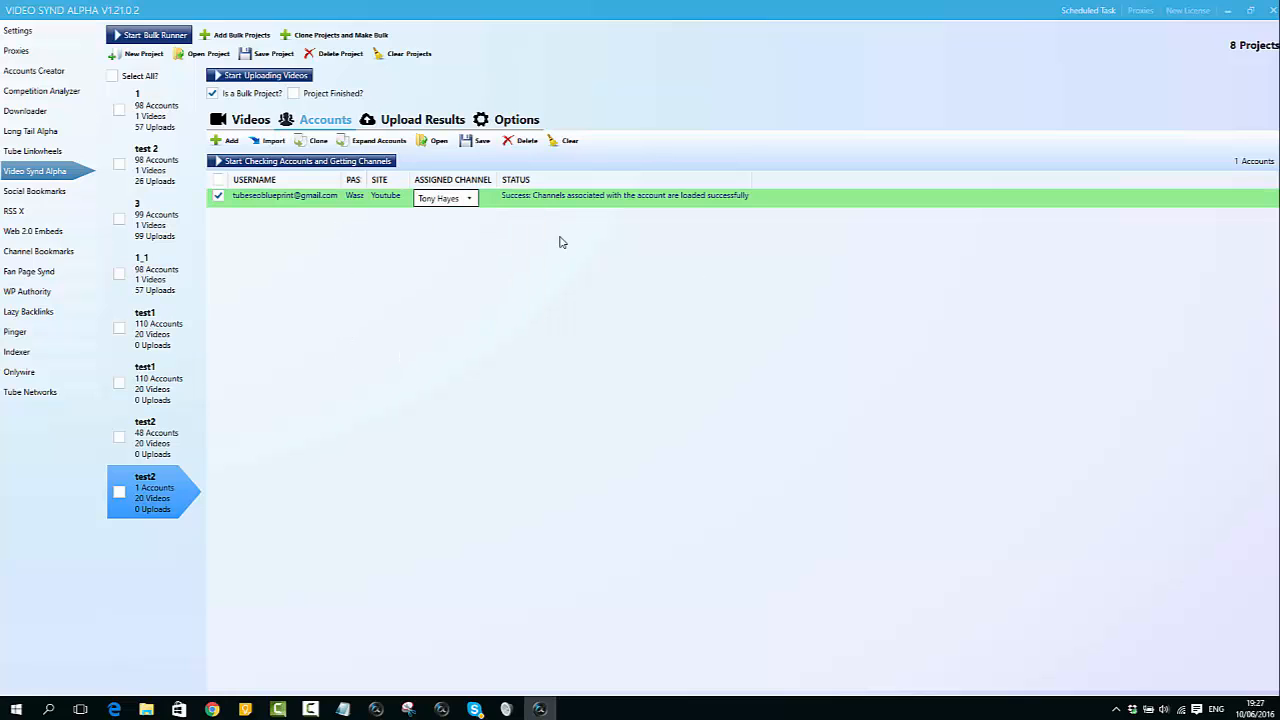
pyautogui.click(468, 198)
pyautogui.click(468, 198)
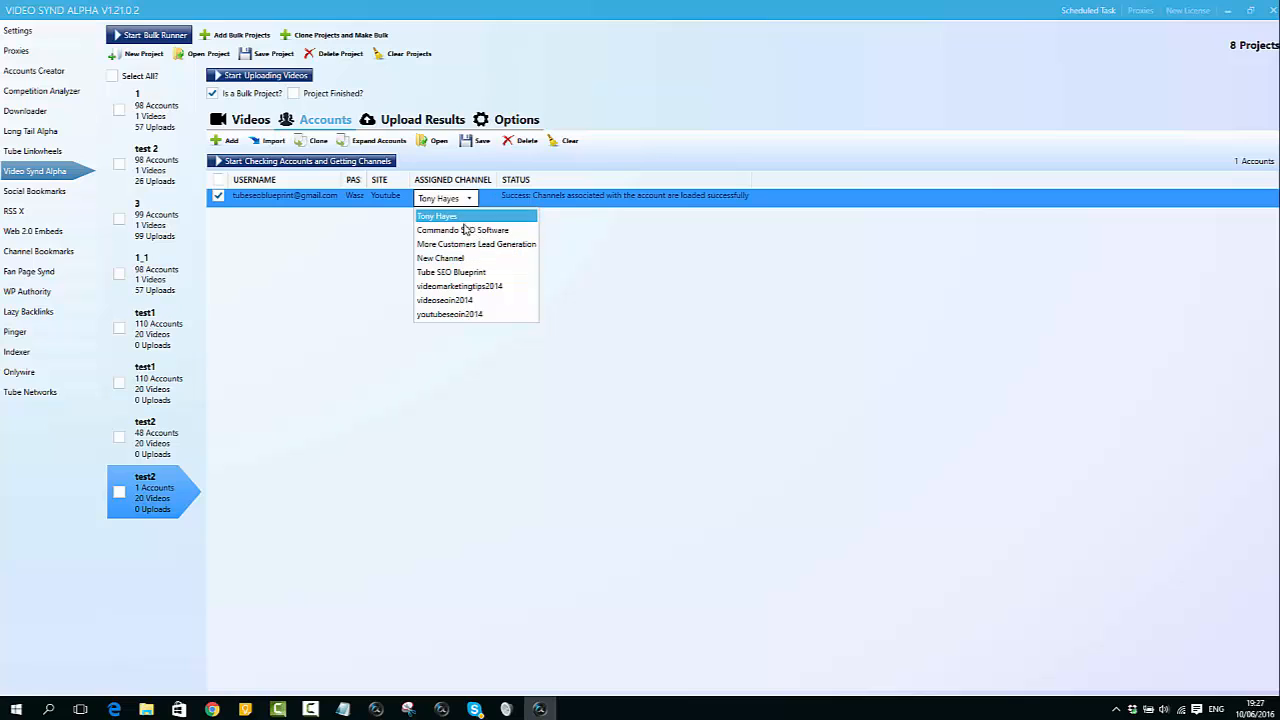
pyautogui.click(698, 272)
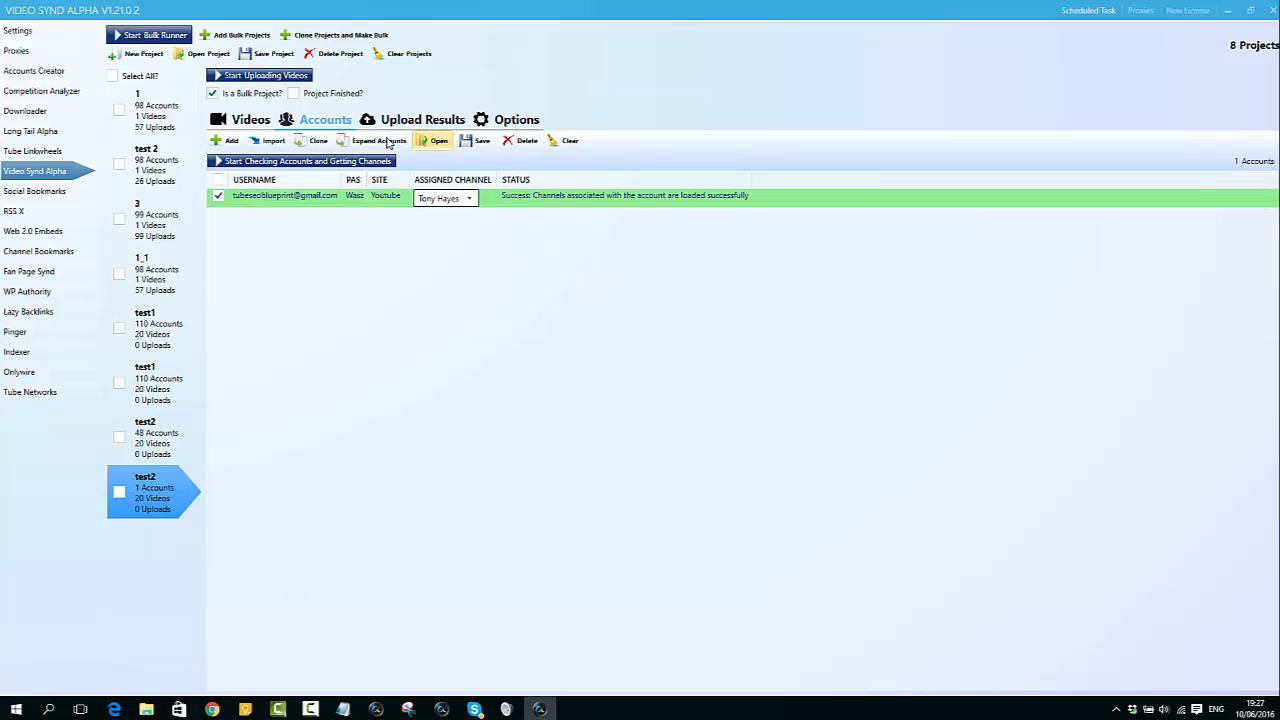
# Step: Expand the checked account into one entry per available channel and check the first entry's channel choices
pyautogui.click(384, 143)
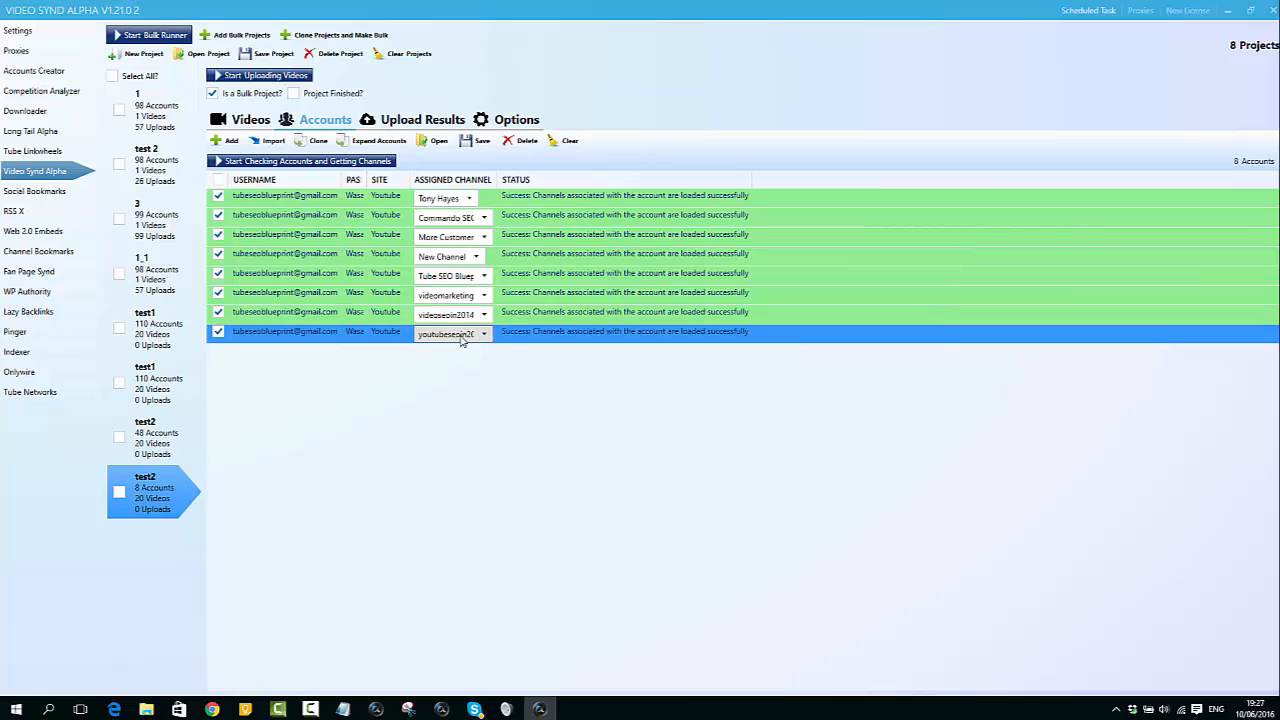
pyautogui.click(471, 199)
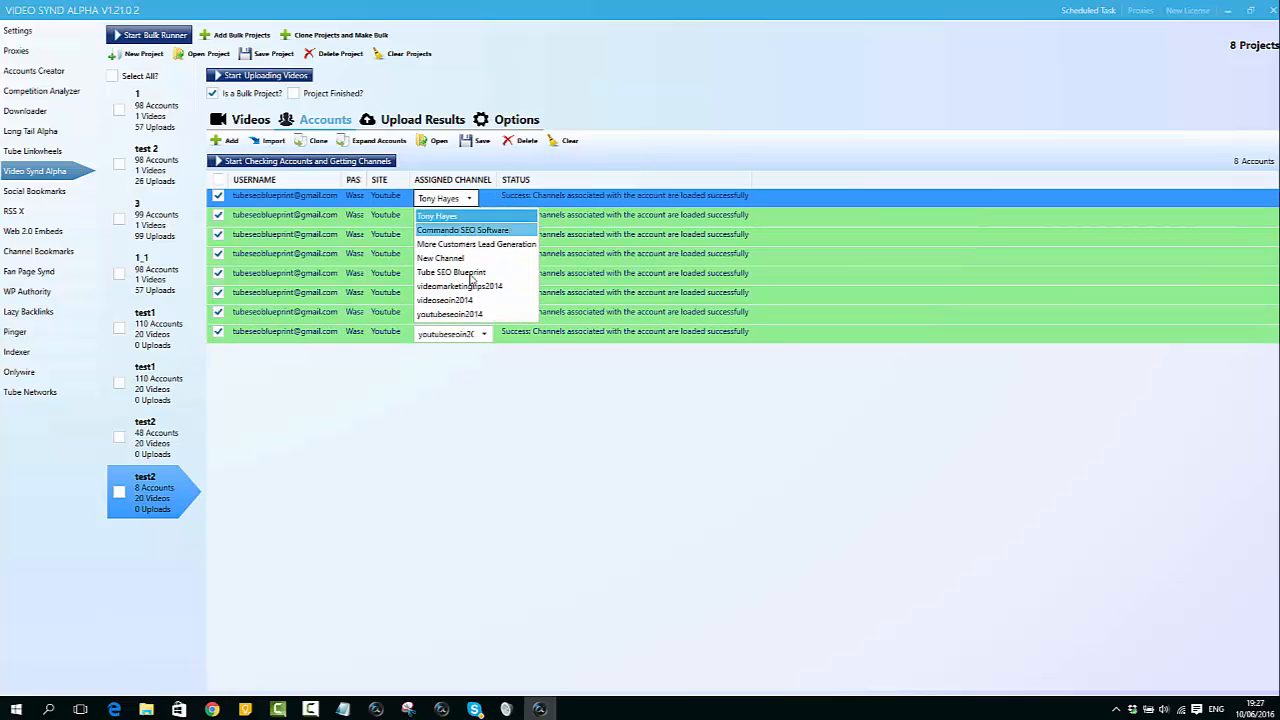
pyautogui.click(888, 451)
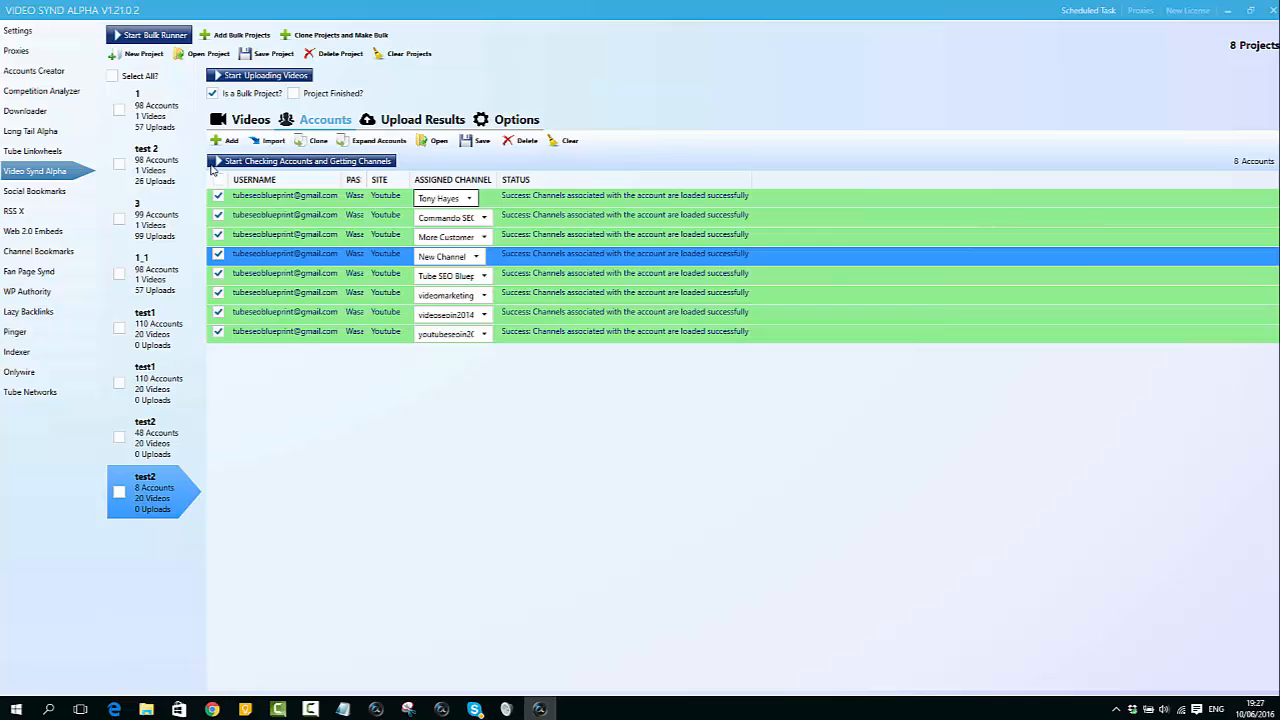
# Step: Clone the checked channel accounts four times within the test2 project
pyautogui.click(316, 142)
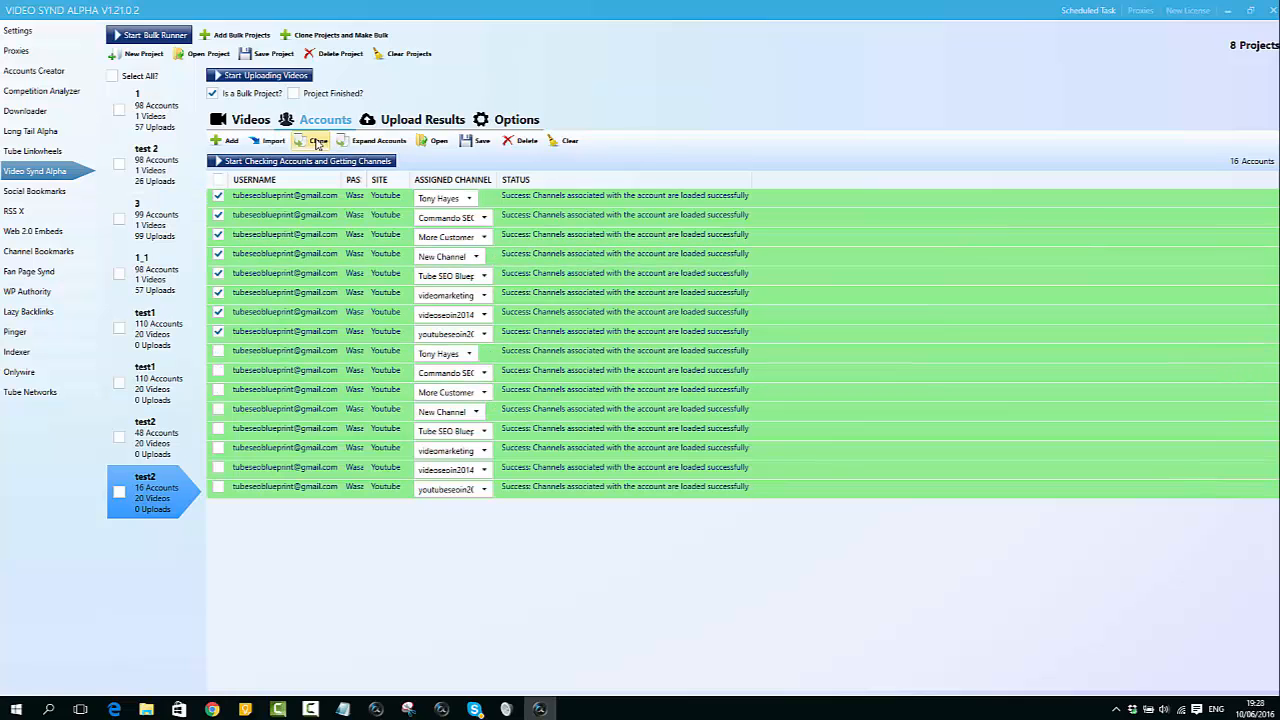
pyautogui.click(316, 142)
pyautogui.click(316, 142)
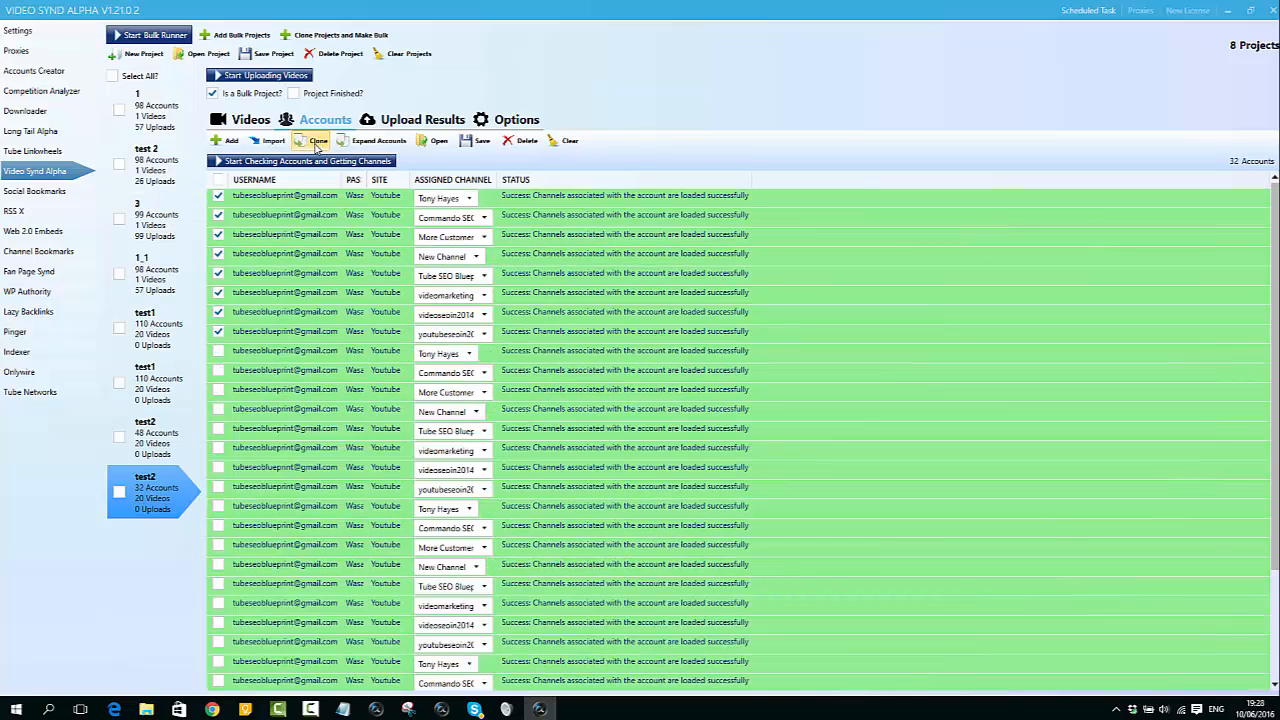
pyautogui.click(316, 142)
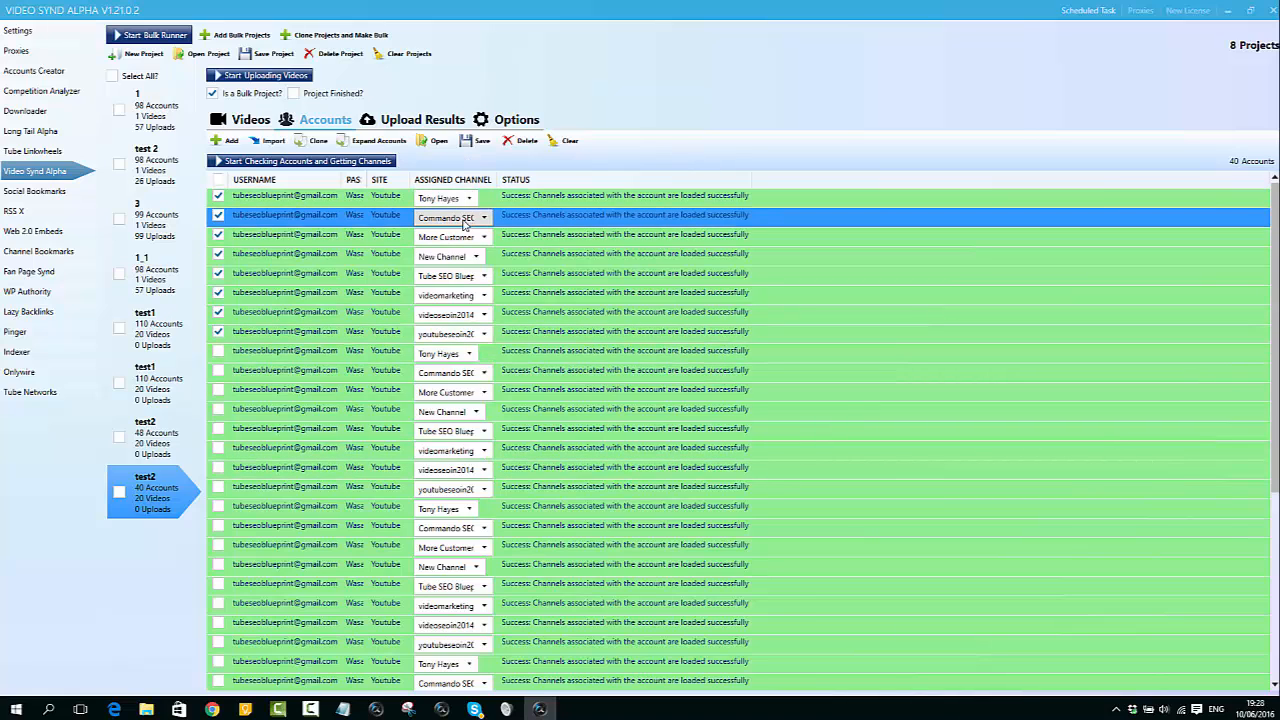
# Step: Delete every account except the first one and check the remaining account
pyautogui.click(218, 180)
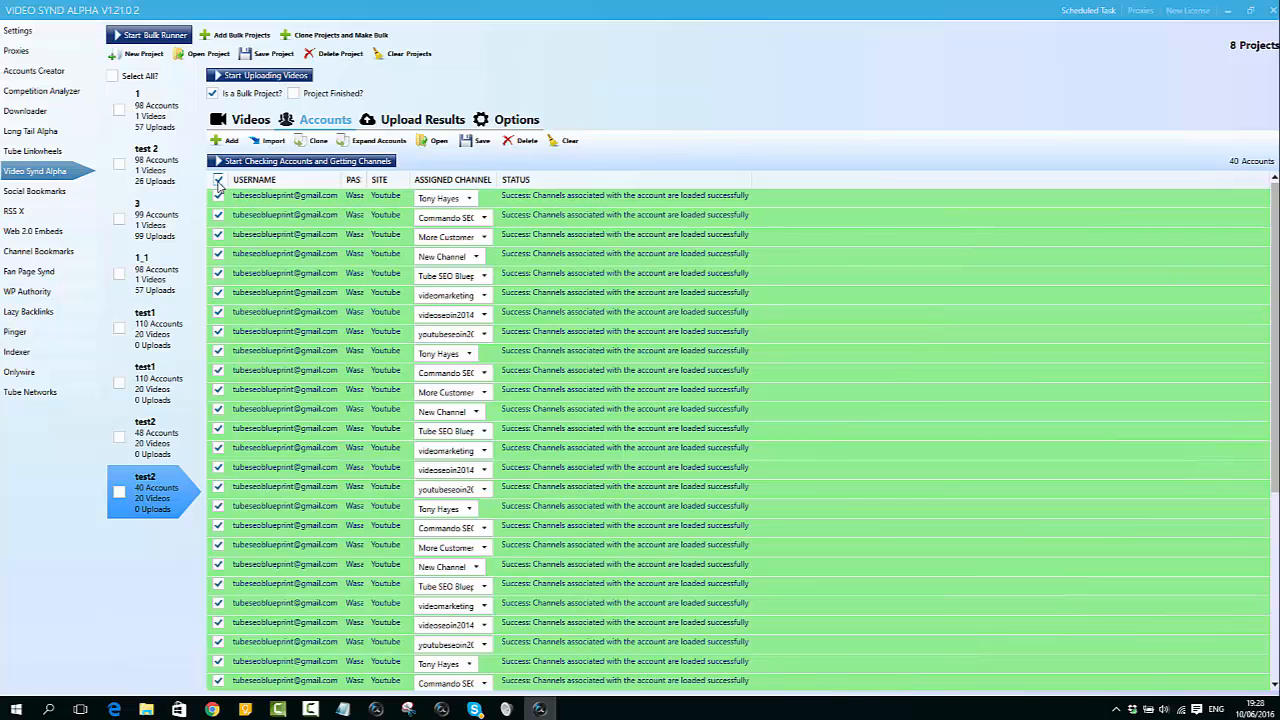
pyautogui.click(218, 196)
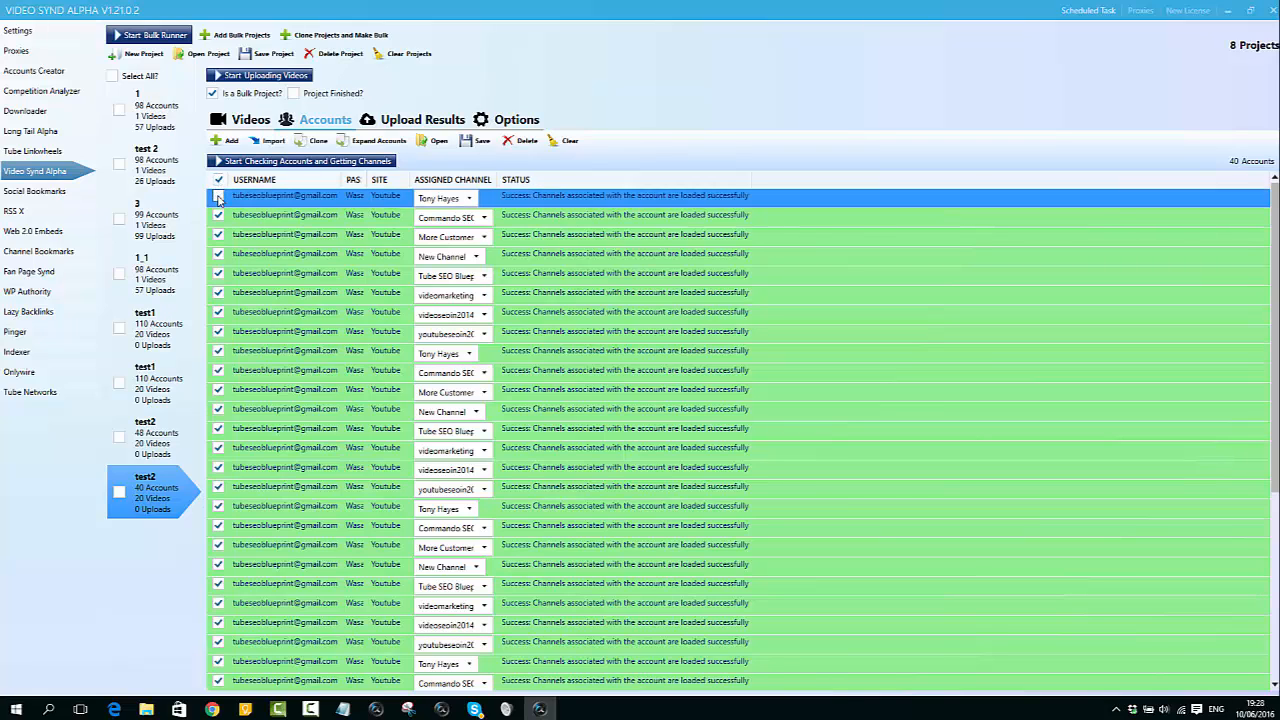
pyautogui.click(518, 144)
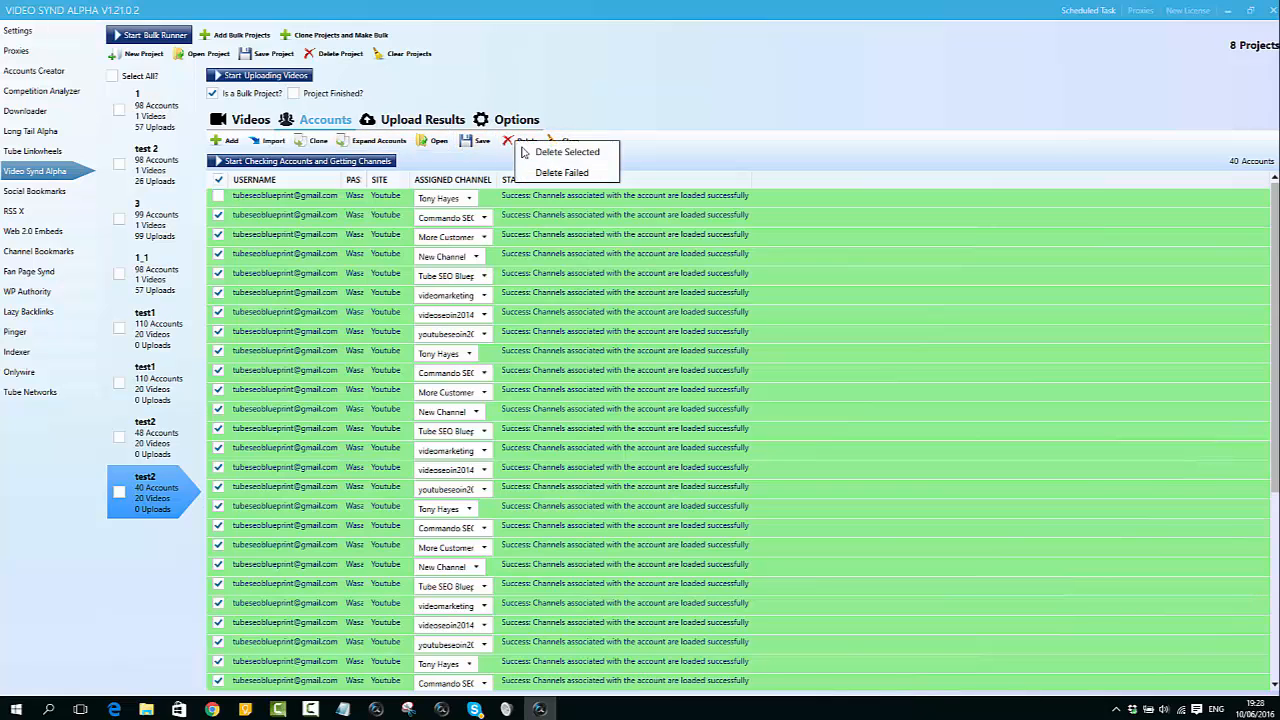
pyautogui.click(575, 158)
pyautogui.click(656, 408)
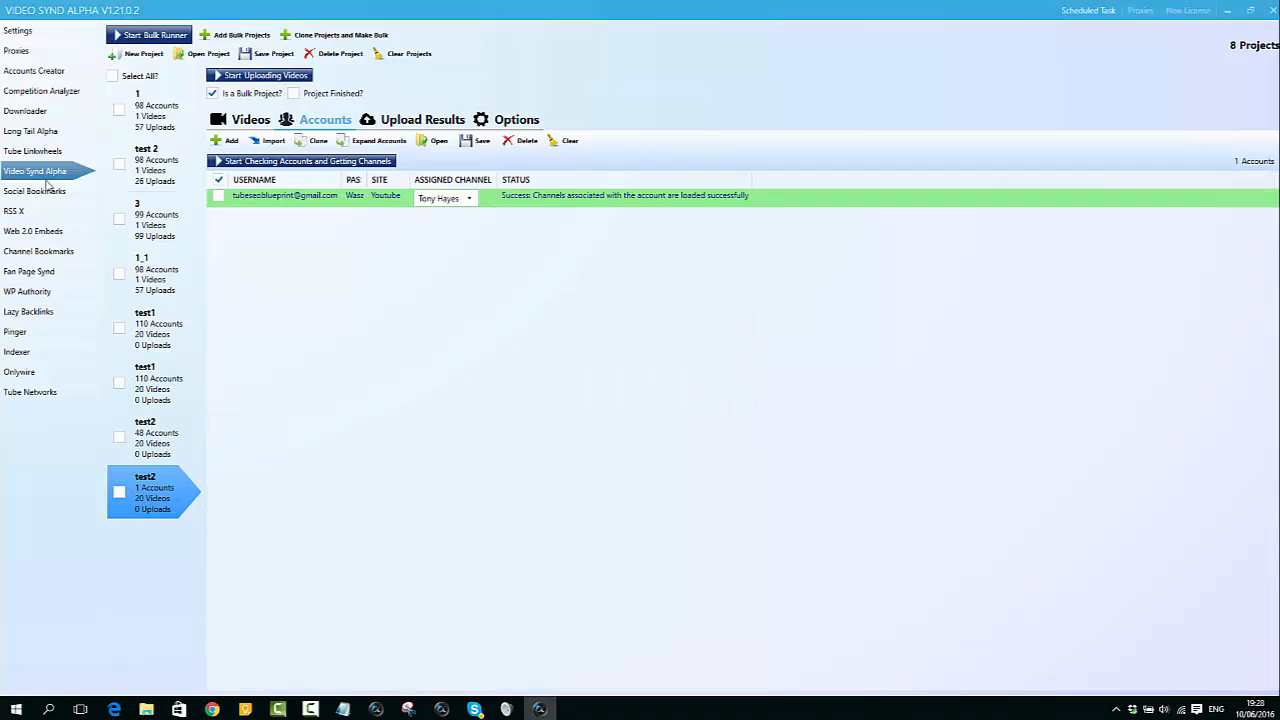
pyautogui.click(219, 180)
pyautogui.click(219, 197)
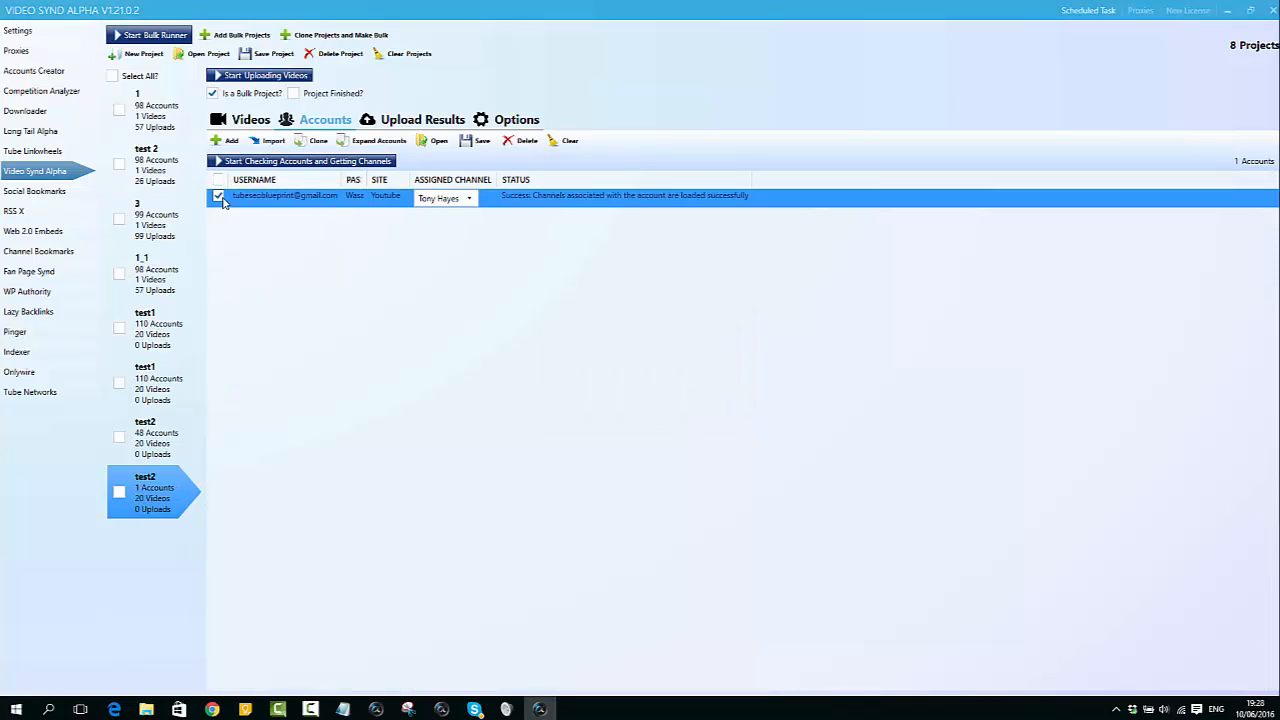
# Step: Expand the remaining account into one entry per assigned channel and clone the checked entries once
pyautogui.click(469, 199)
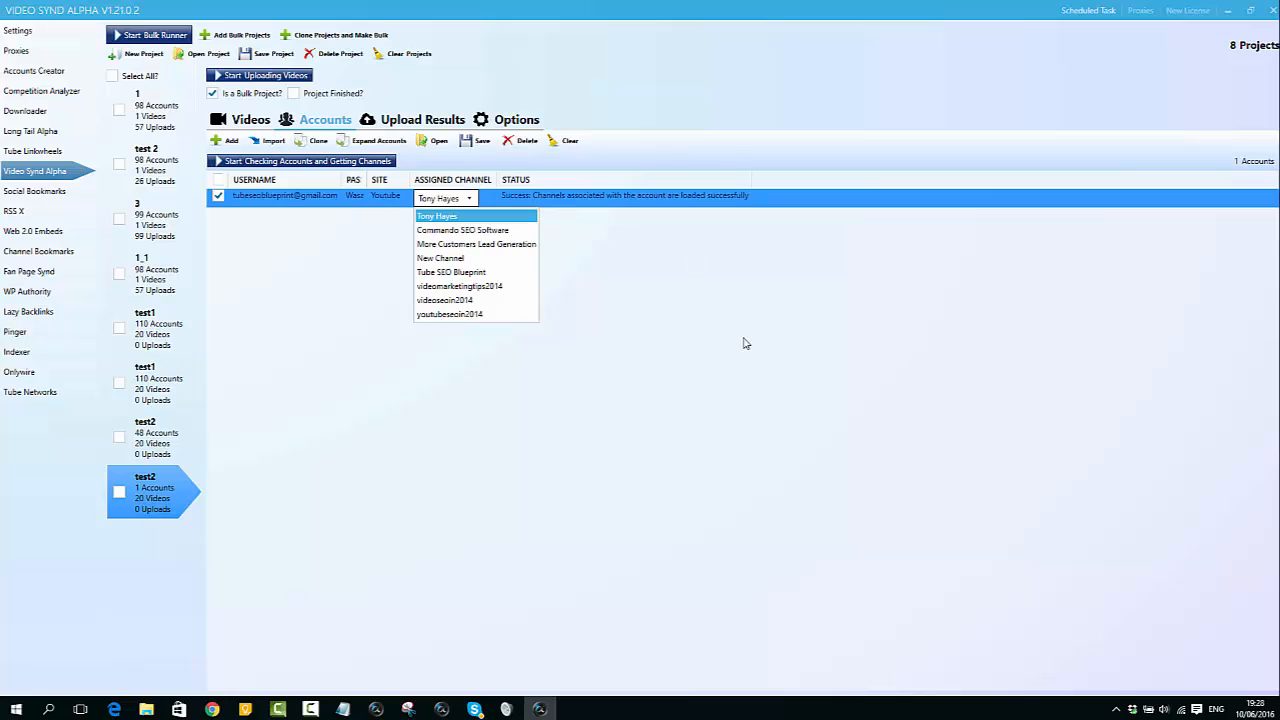
pyautogui.click(701, 275)
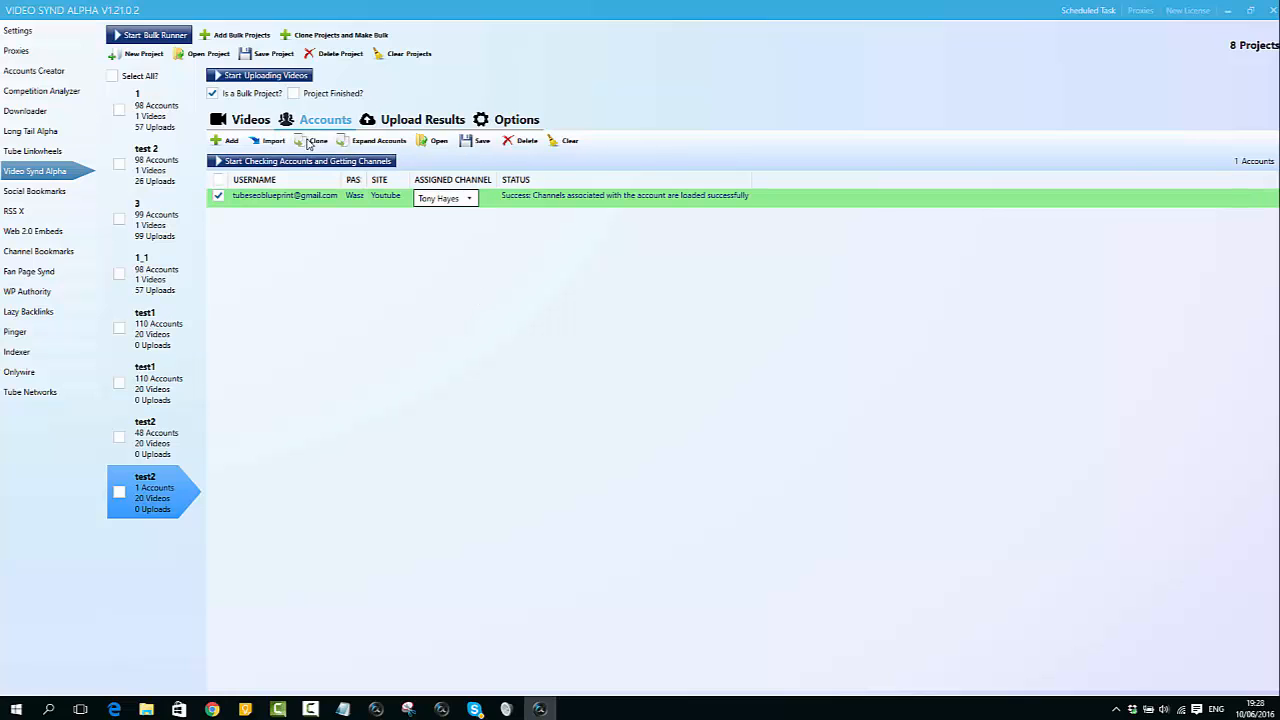
pyautogui.click(390, 146)
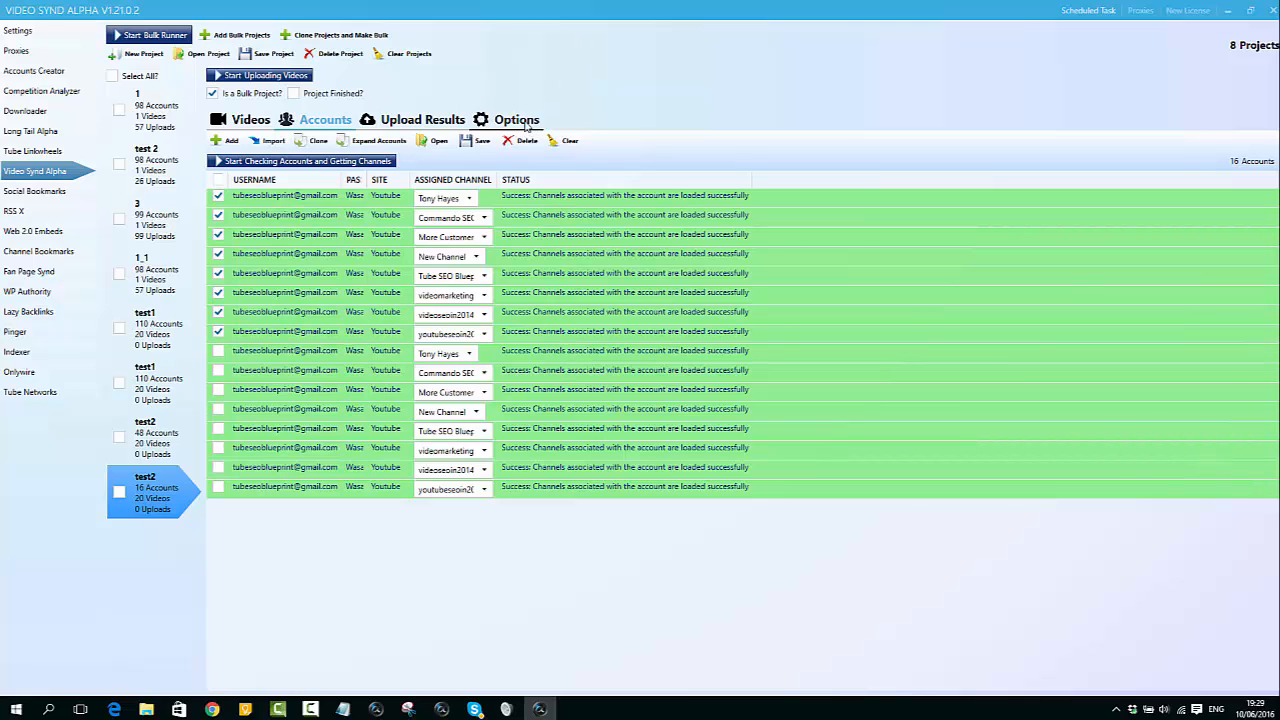
# Step: Review the project's upload options, and clone the checked channel accounts two more times
pyautogui.click(522, 124)
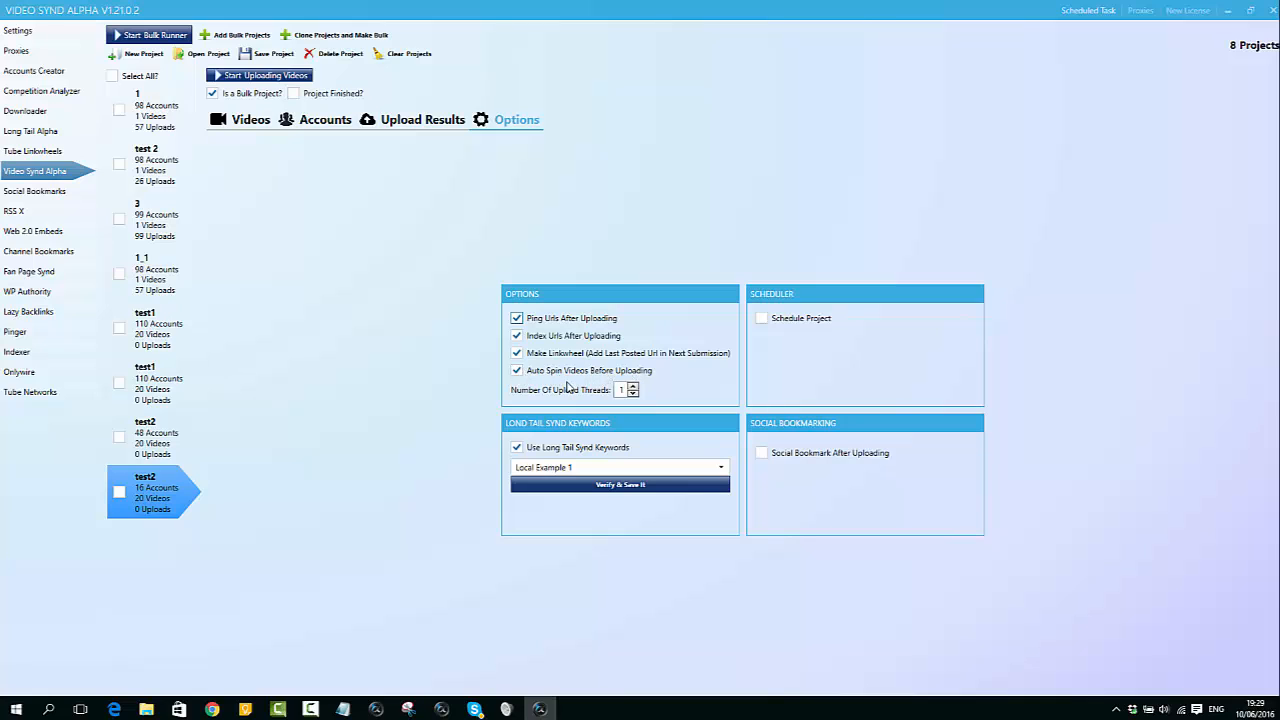
pyautogui.click(333, 116)
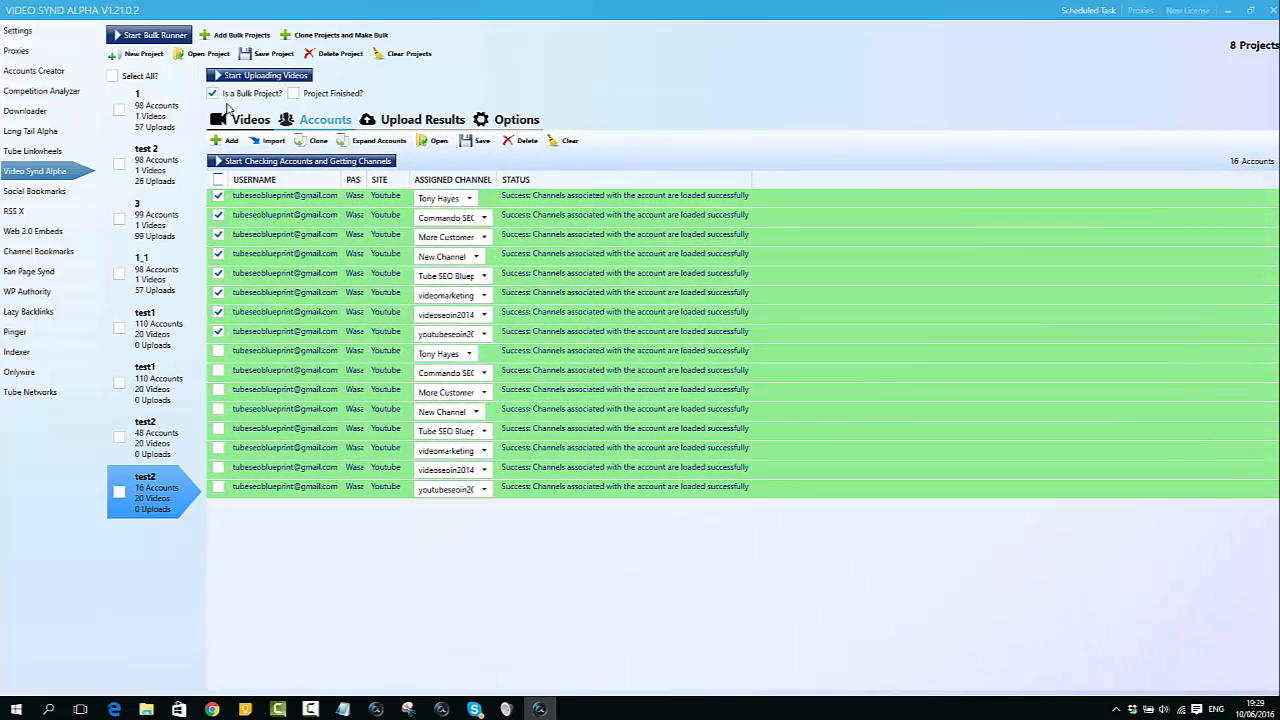
pyautogui.click(310, 141)
pyautogui.click(310, 141)
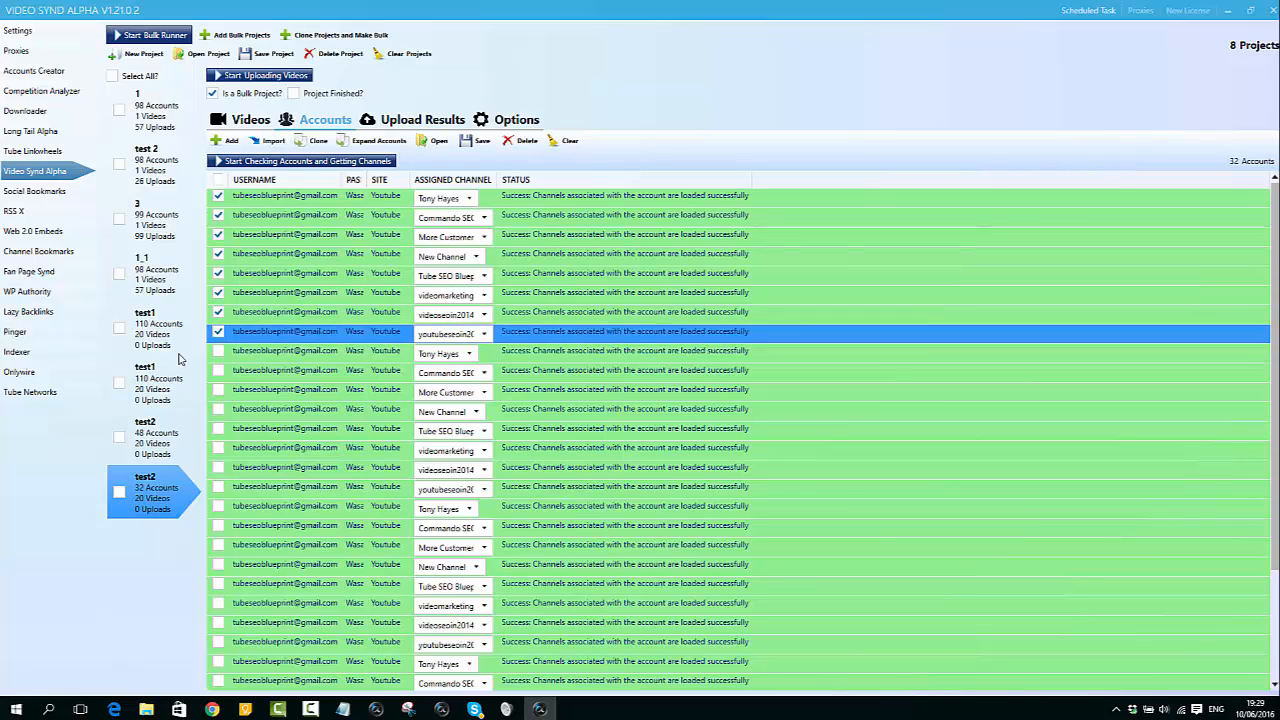
pyautogui.click(440, 272)
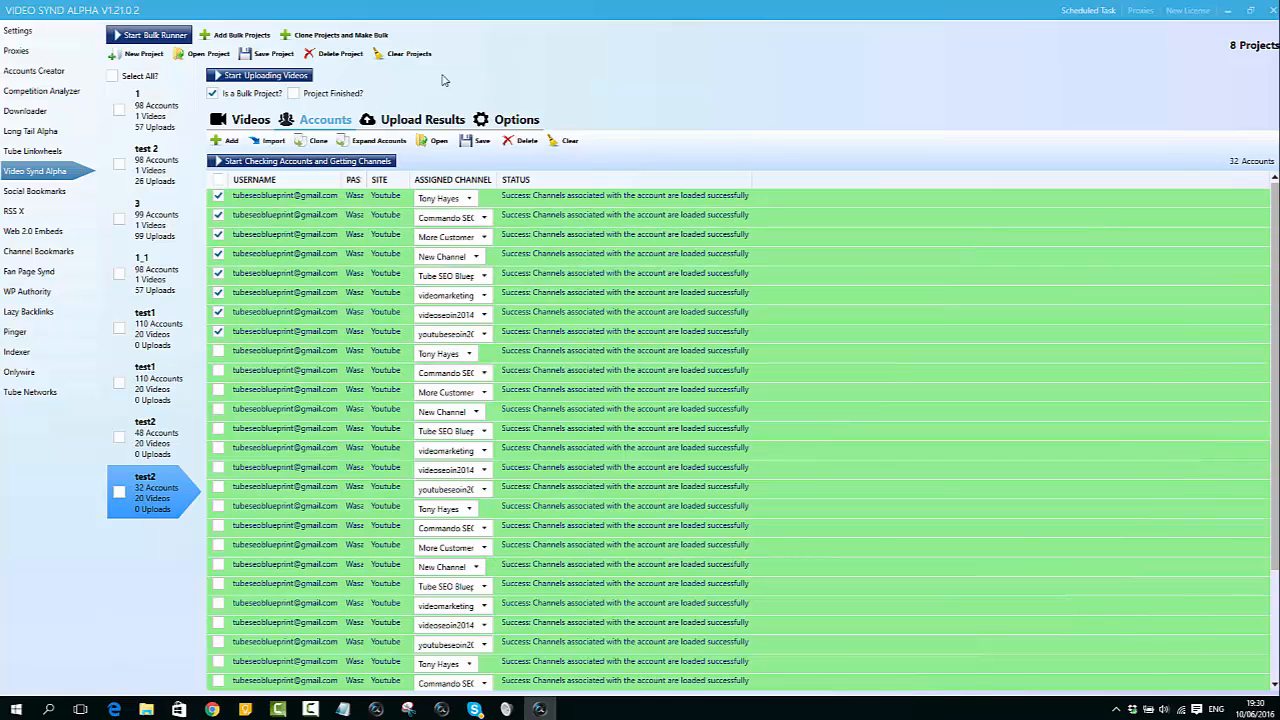
# Step: Review the URL pinging, indexing, linkwheel and video auto-spin settings for the project
pyautogui.click(531, 122)
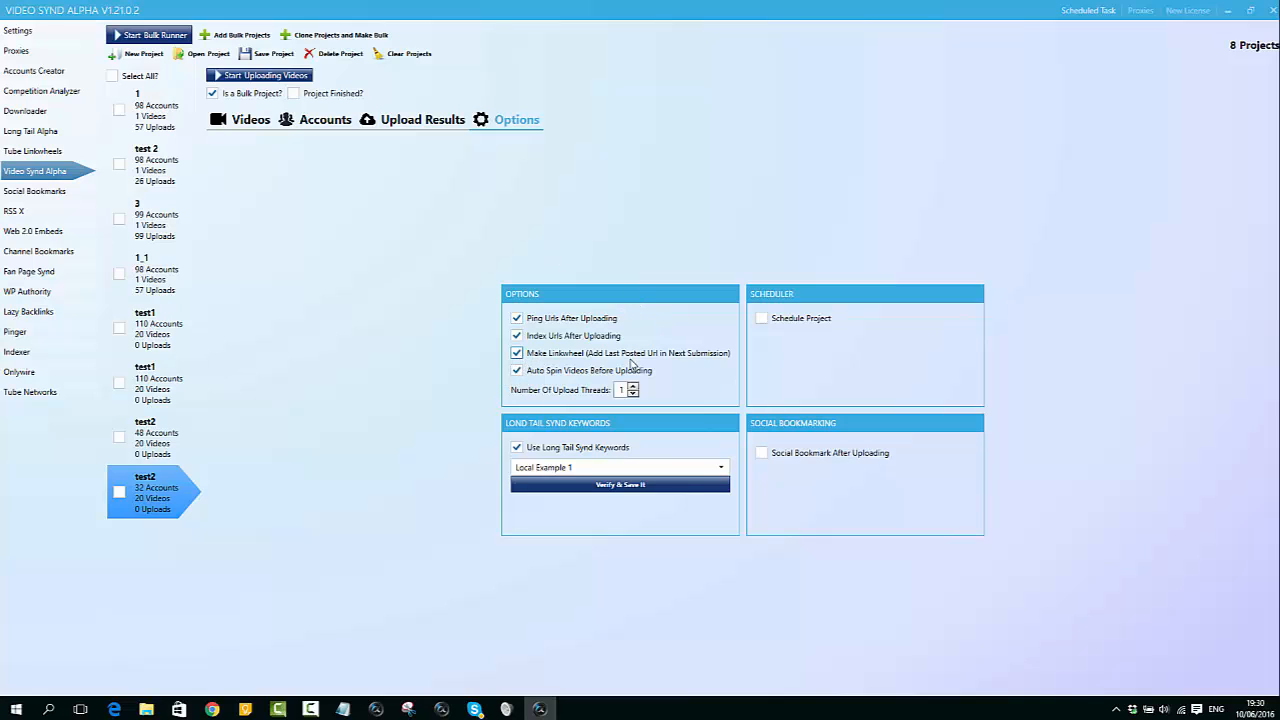
pyautogui.click(516, 336)
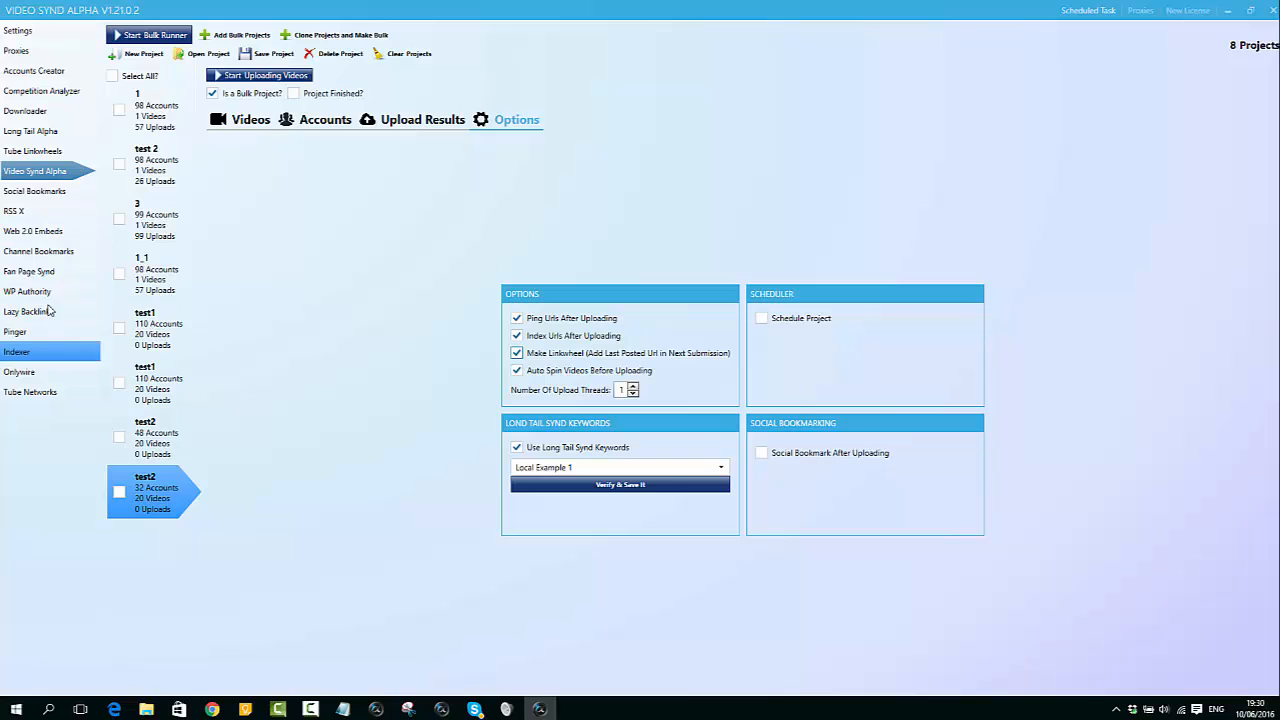
# Step: Open the Local Example 1 project in the Long Tail Alpha module and uncheck the second project
pyautogui.click(46, 136)
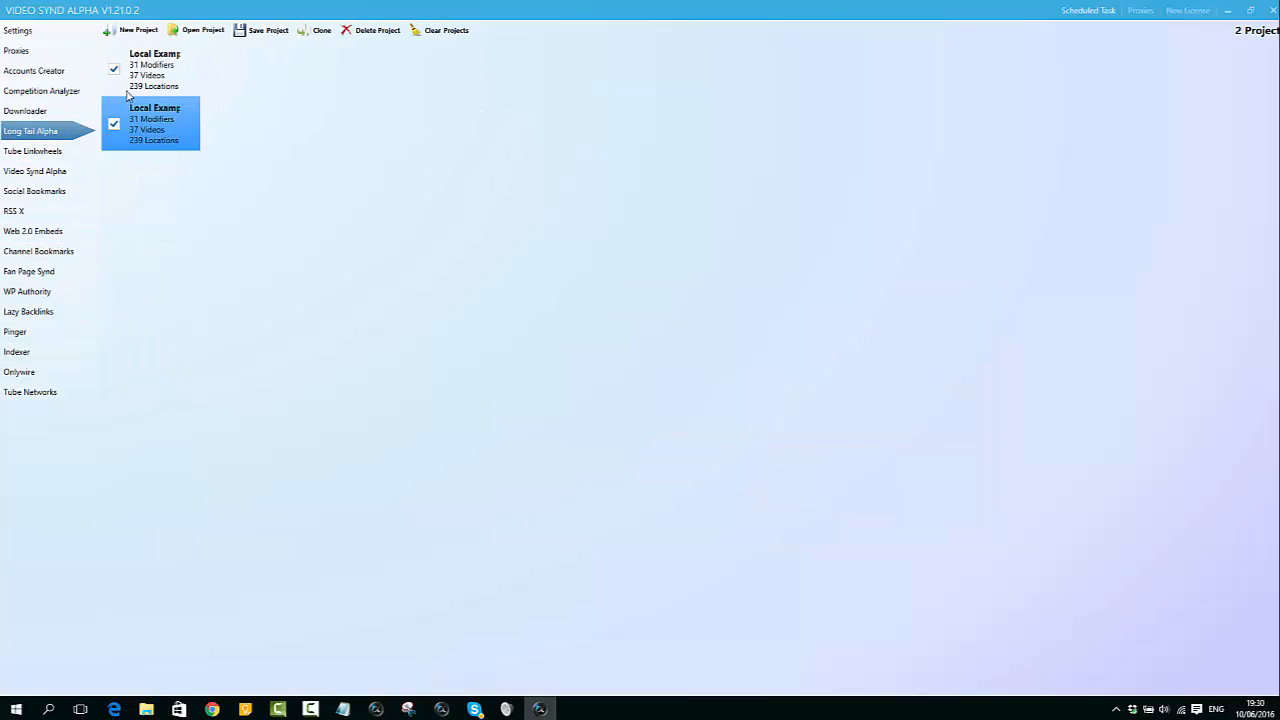
pyautogui.click(150, 64)
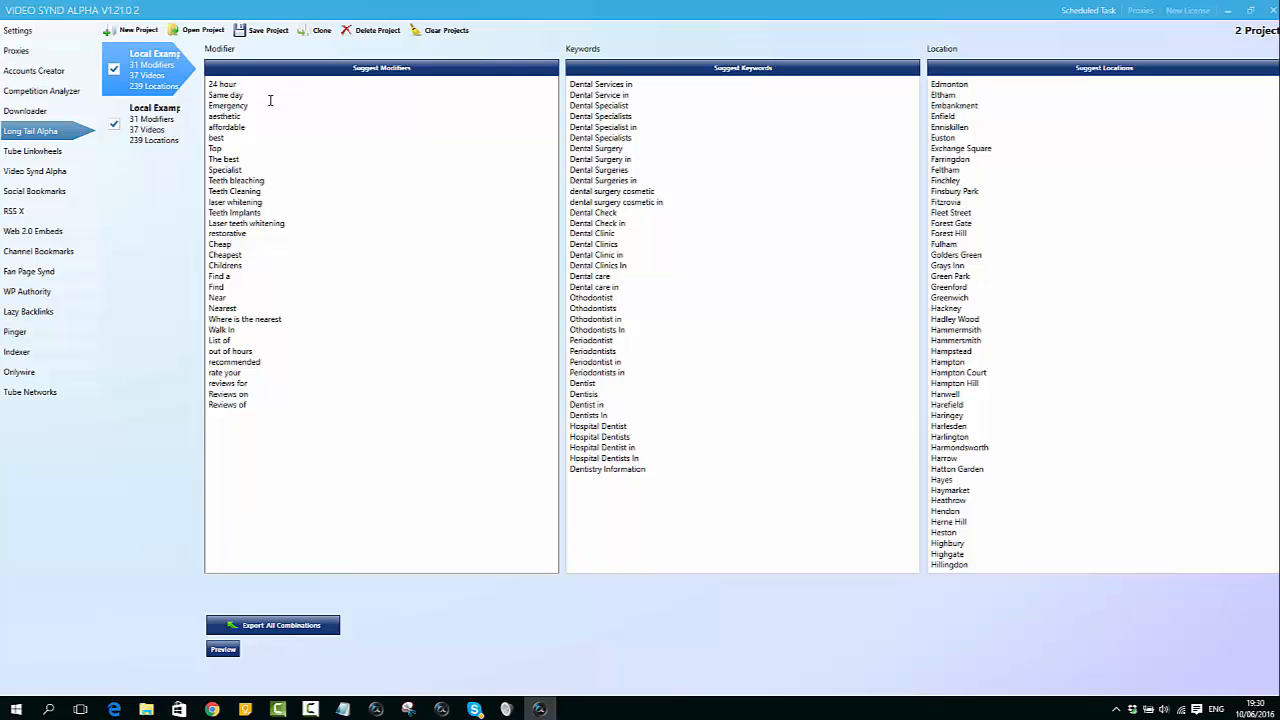
pyautogui.click(114, 124)
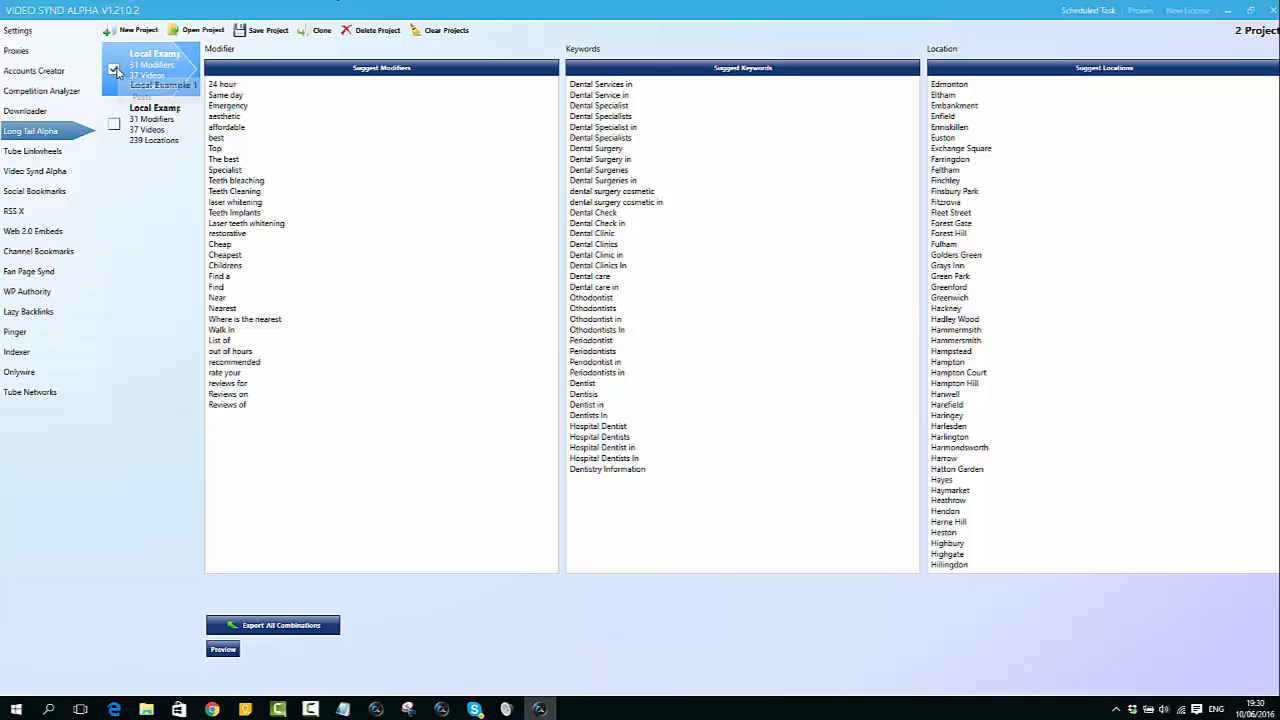
# Step: Clone the checked Local Example 1 keyword project and uncheck the resulting copy
pyautogui.click(321, 30)
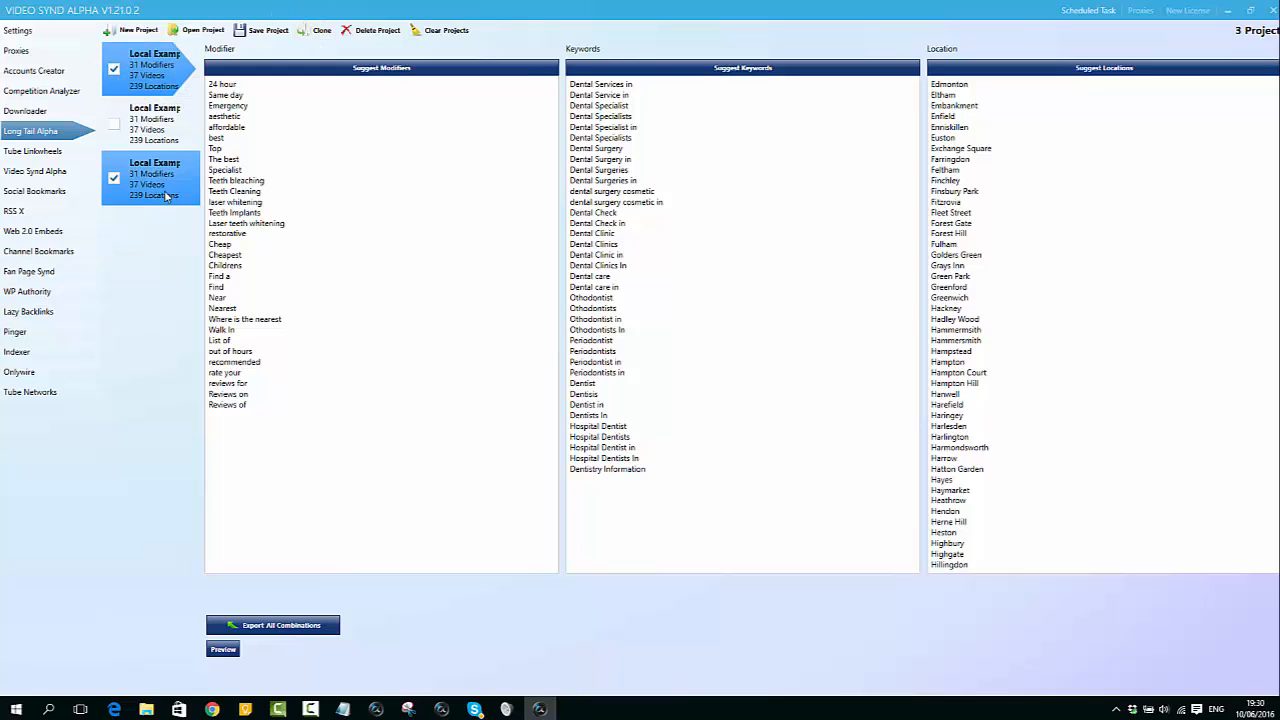
pyautogui.click(114, 178)
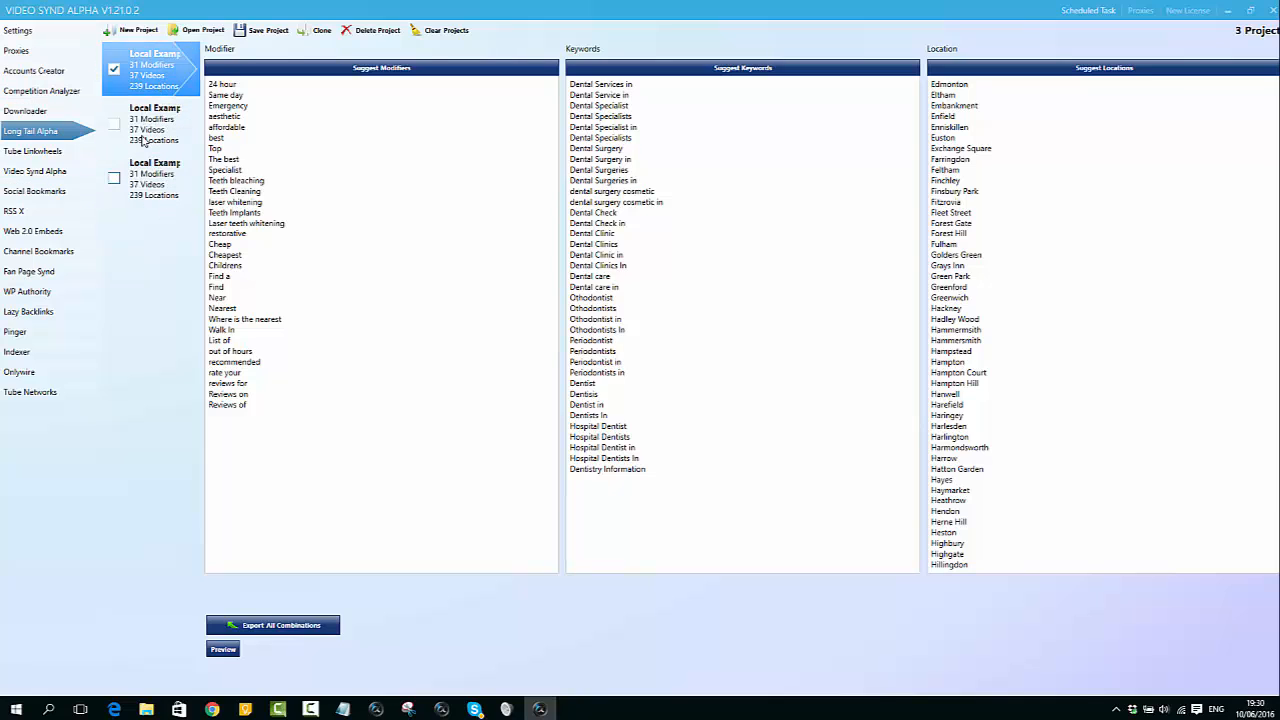
# Step: In the Video Synd Alpha project options, enable social bookmarking after uploading with long tail keywords from the first Local Example 1 project
pyautogui.click(28, 176)
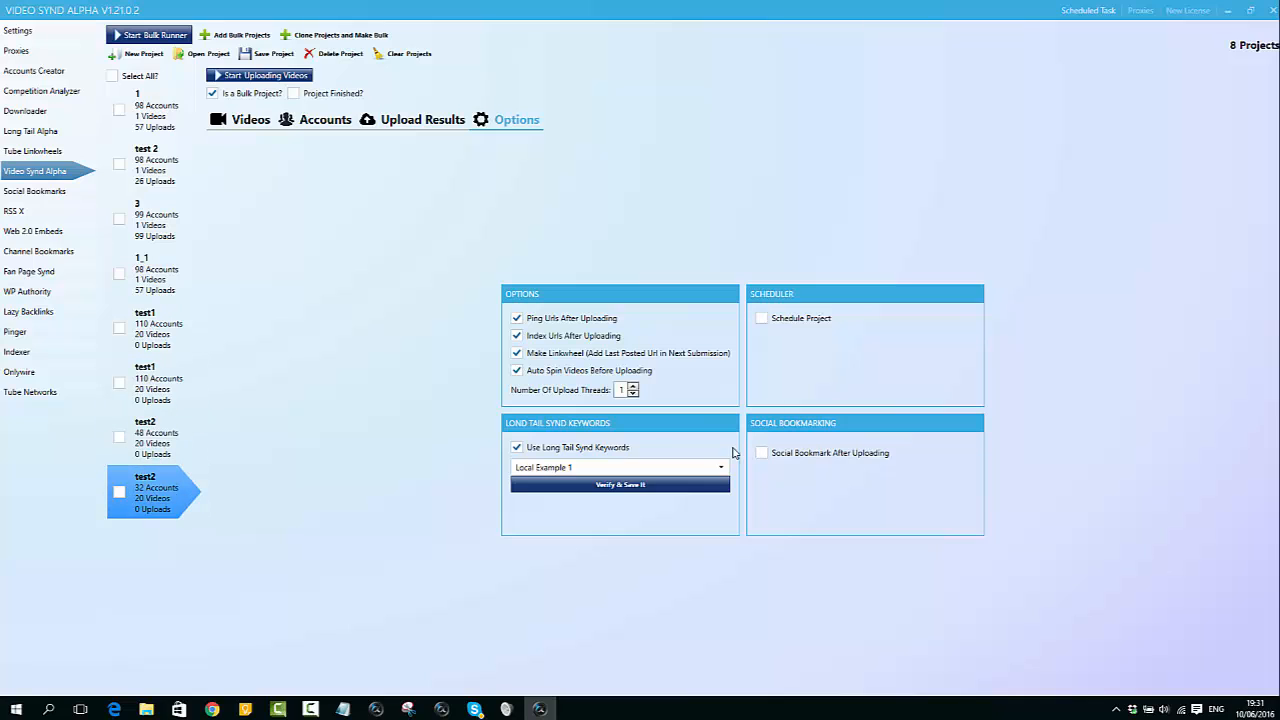
pyautogui.click(761, 453)
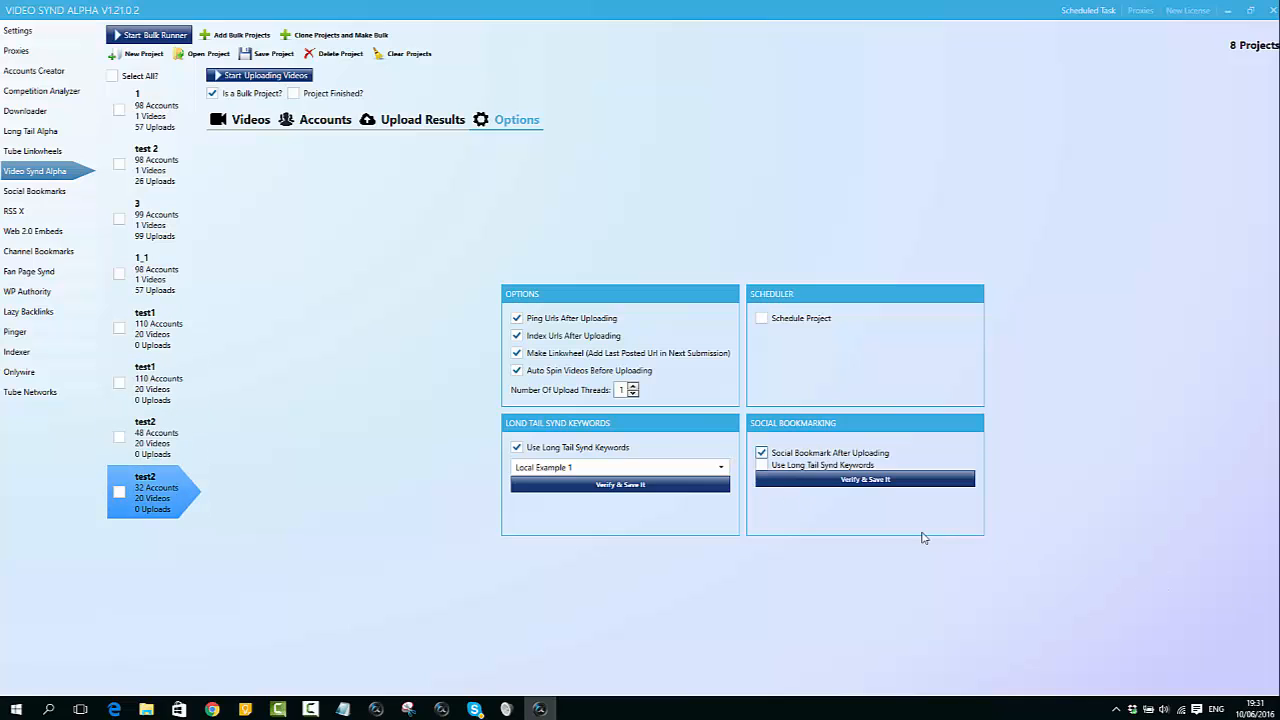
pyautogui.click(762, 465)
pyautogui.click(886, 489)
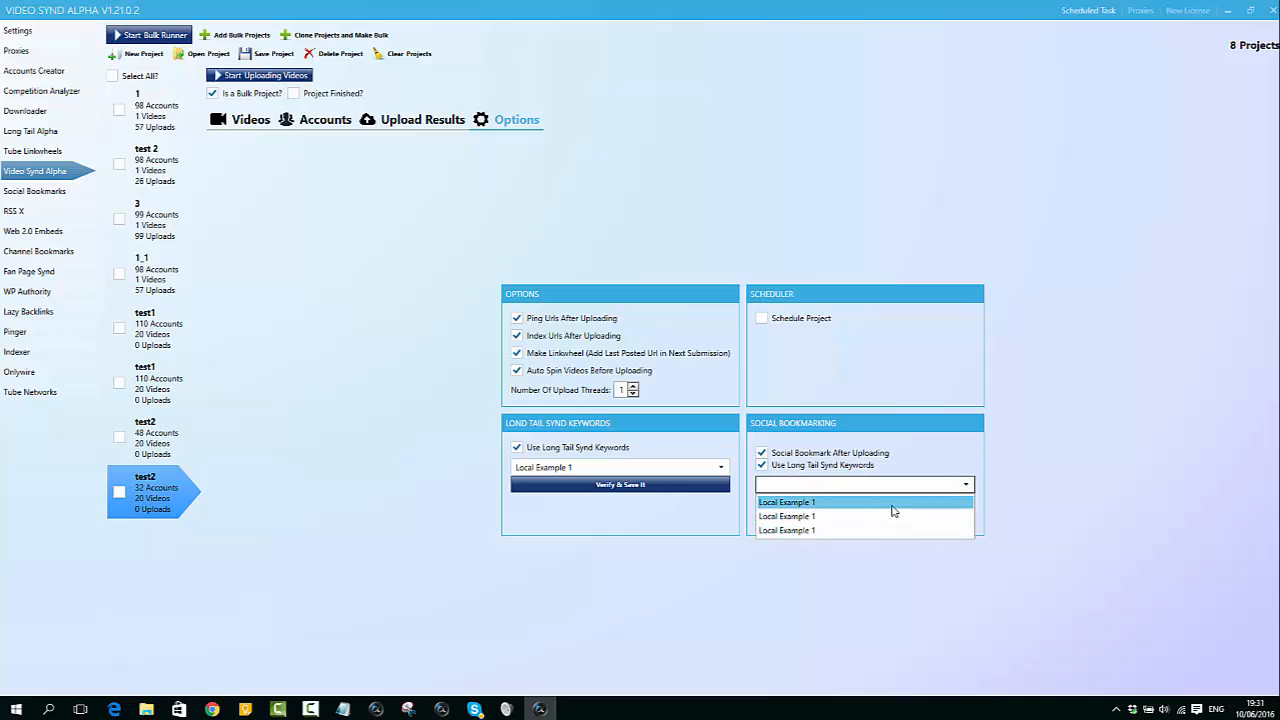
pyautogui.click(887, 504)
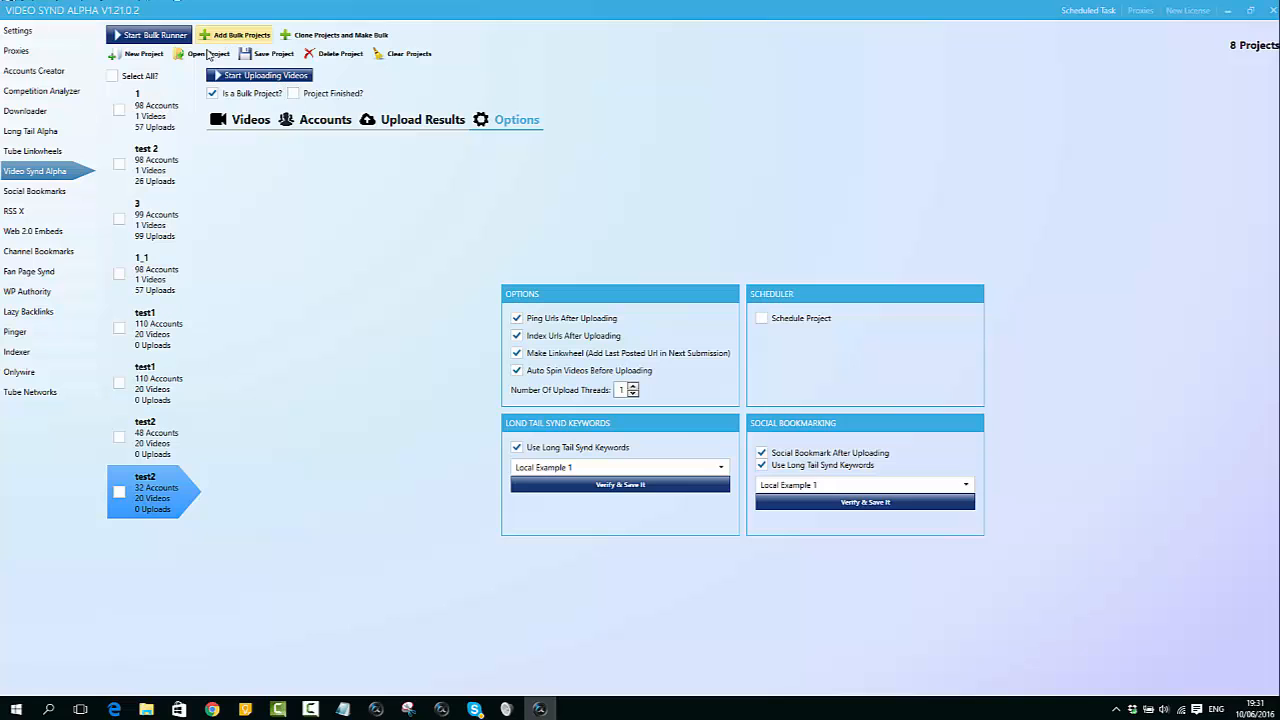
# Step: Start adding a bulk project and review its project name, title and spun description
pyautogui.click(219, 38)
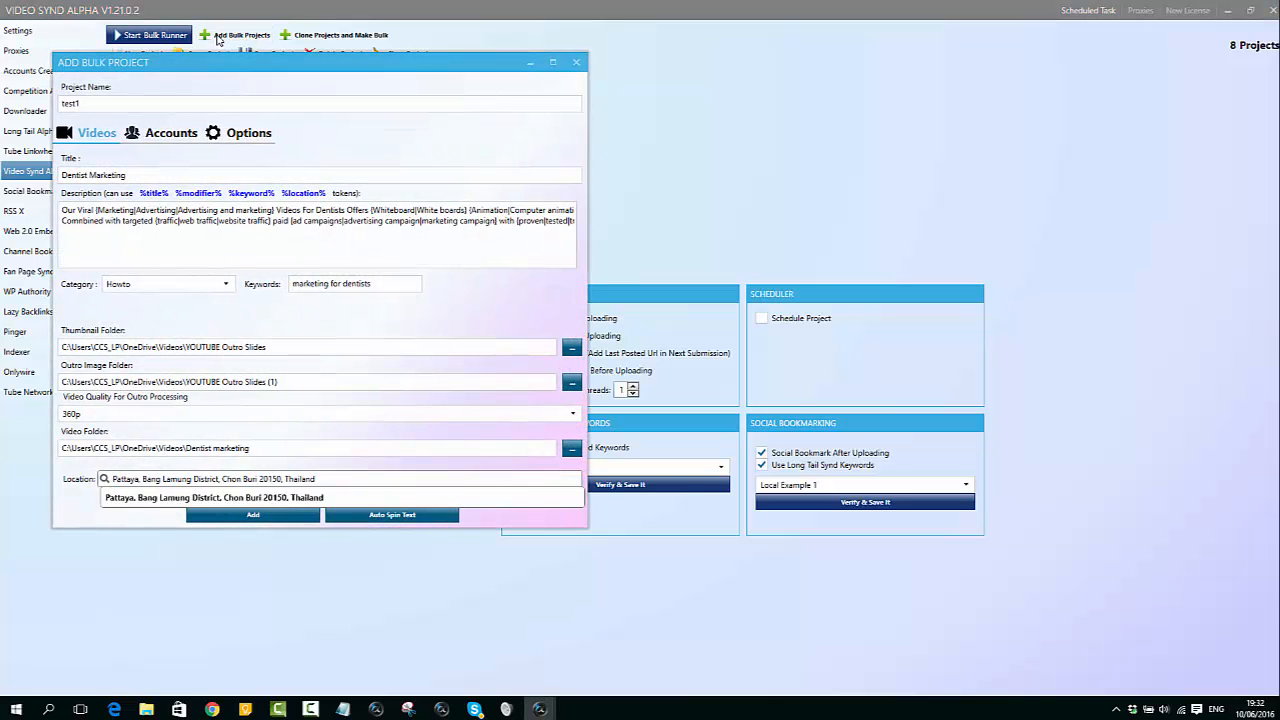
pyautogui.click(92, 104)
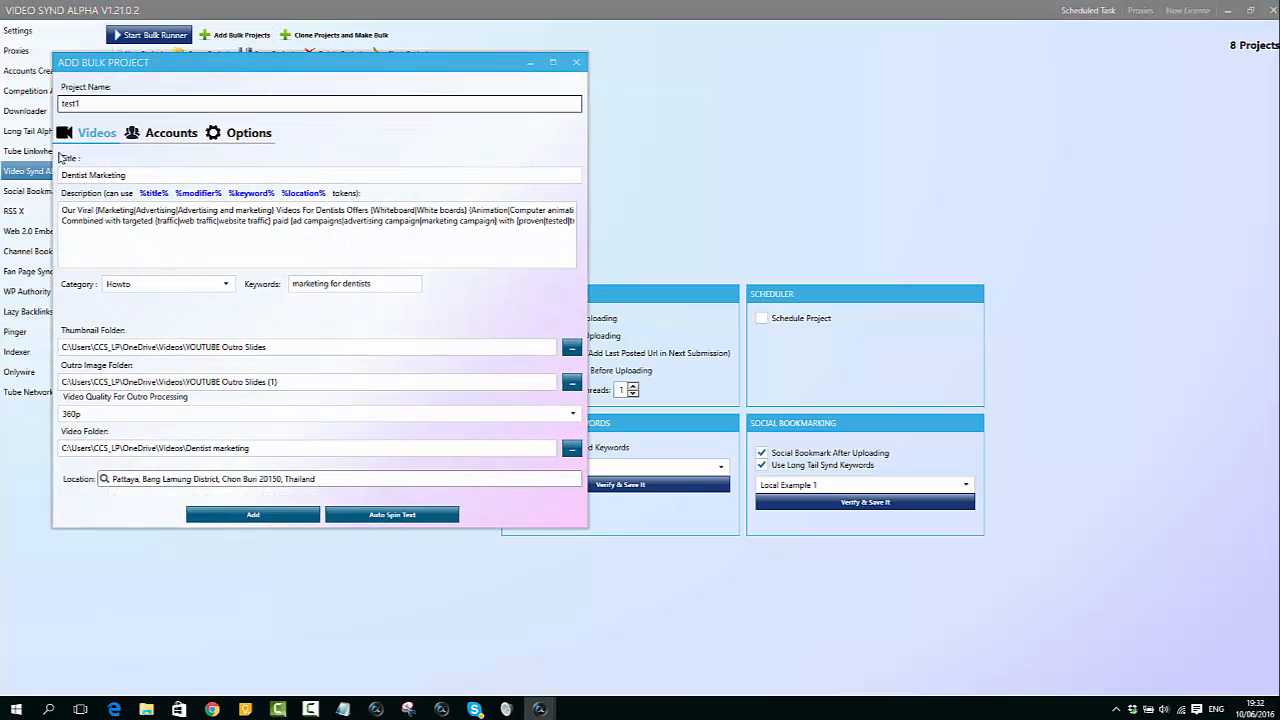
pyautogui.click(150, 178)
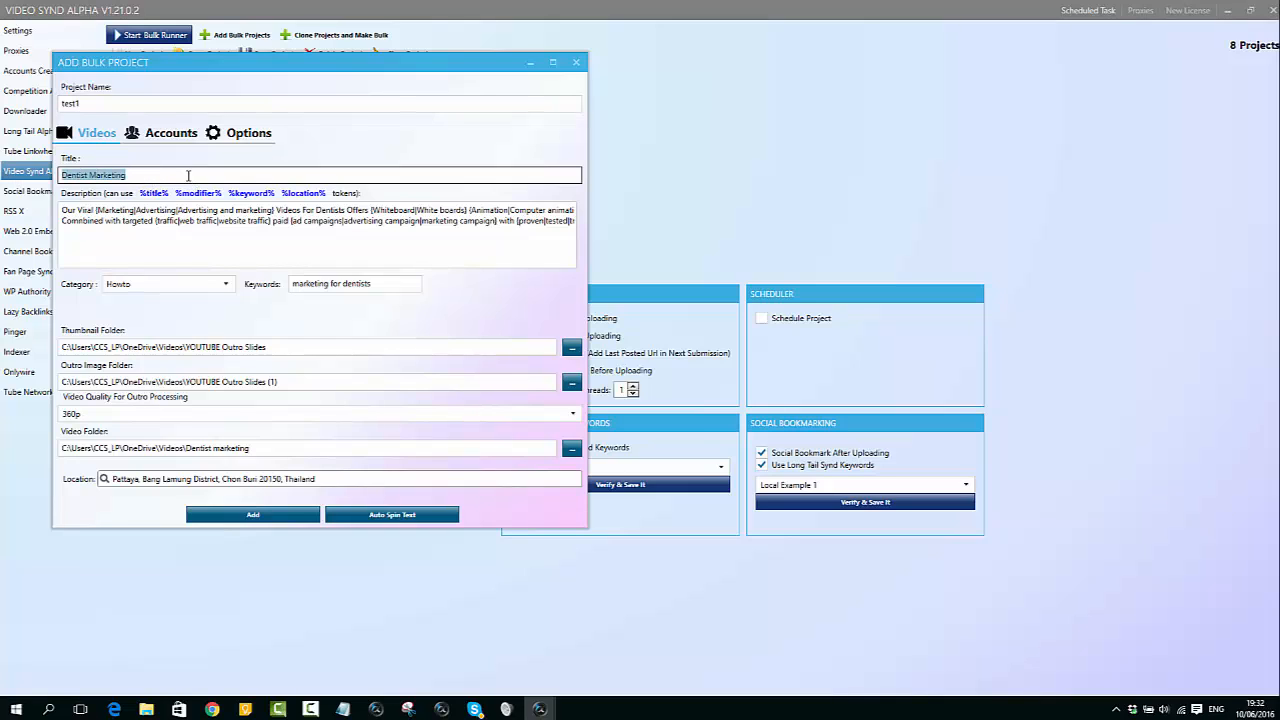
pyautogui.click(187, 175)
pyautogui.moveTo(421, 221); pyautogui.dragTo(200, 212)
pyautogui.click(443, 257)
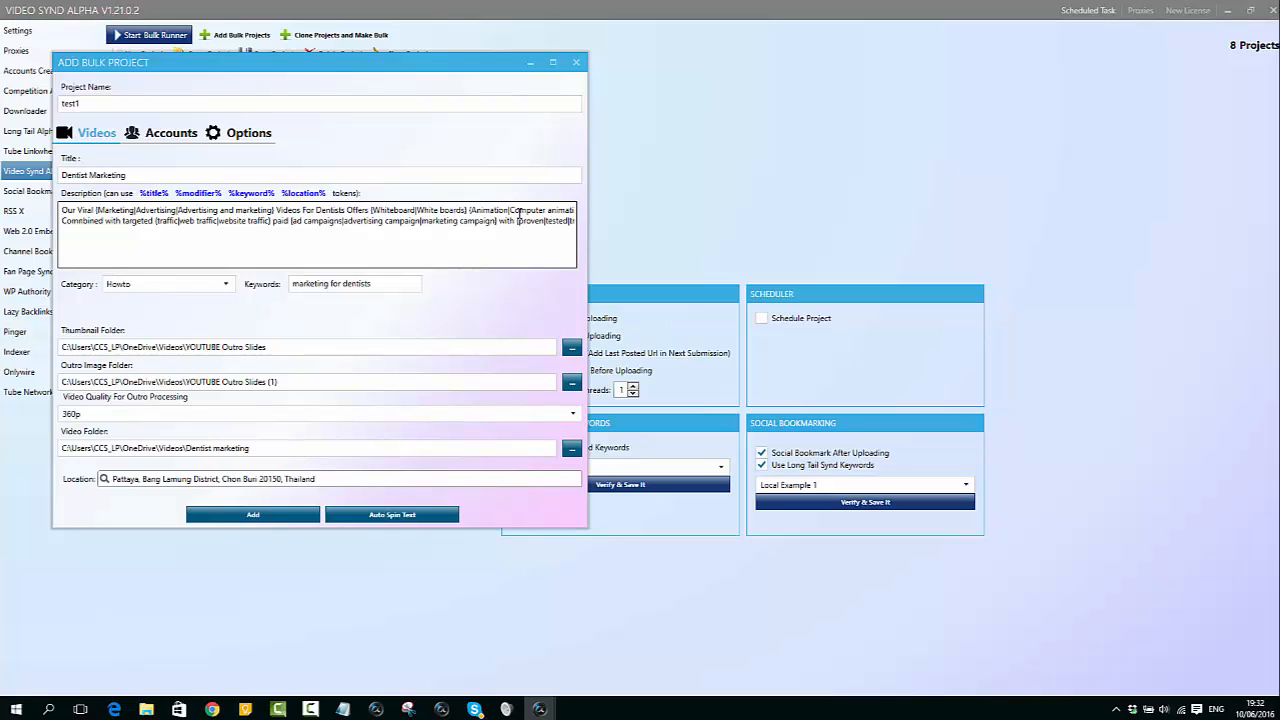
pyautogui.moveTo(515, 211); pyautogui.dragTo(550, 230)
pyautogui.click(555, 246)
# Step: Check the bulk project's keywords against its video title and description text
pyautogui.click(339, 286)
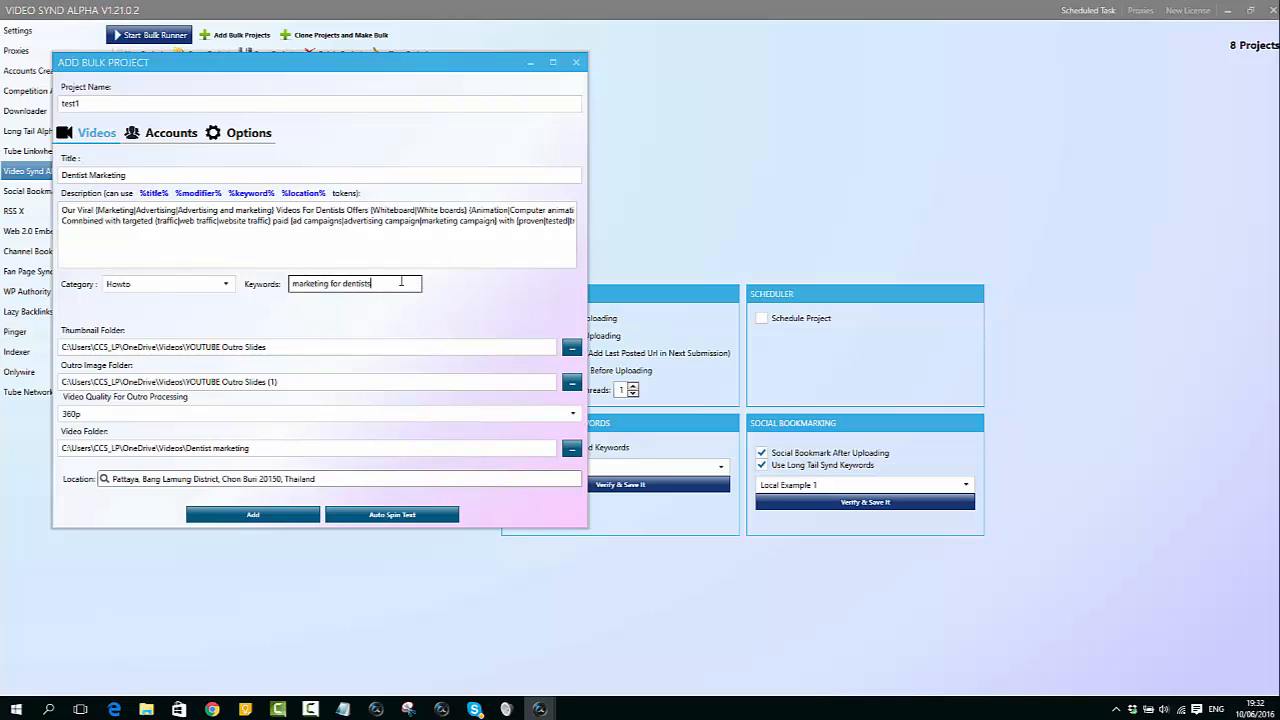
pyautogui.moveTo(398, 283); pyautogui.dragTo(270, 287)
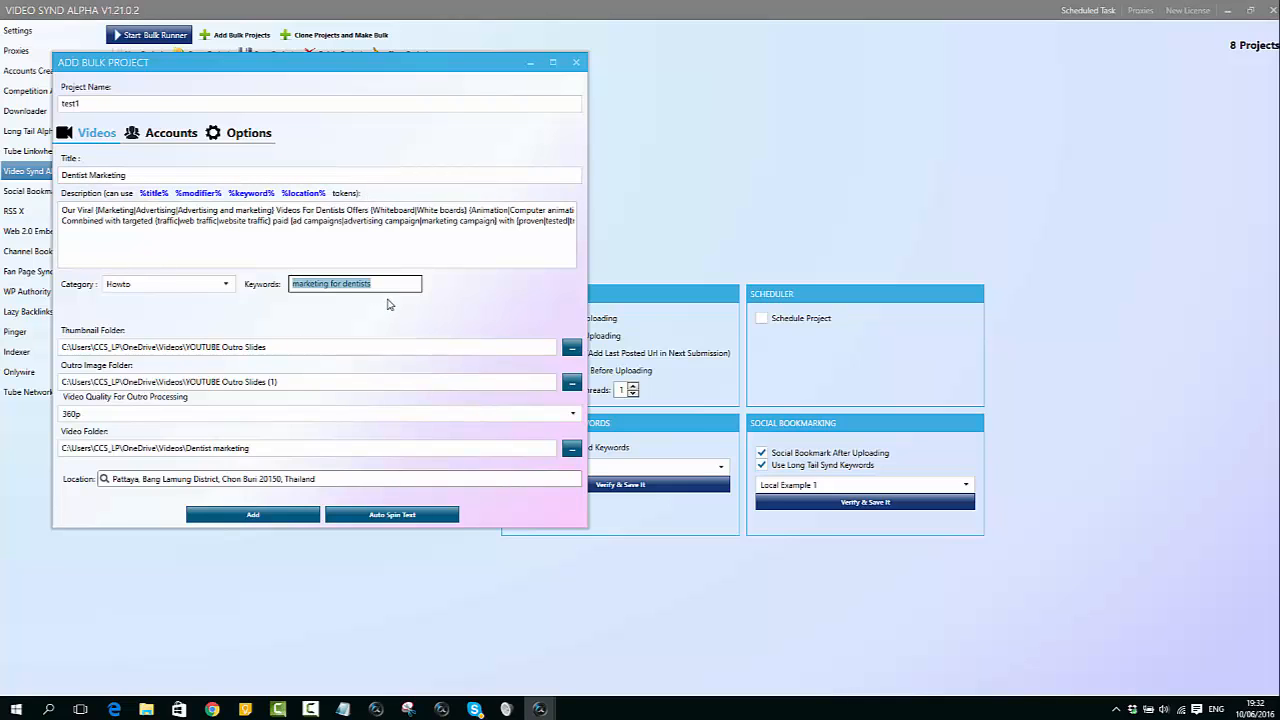
pyautogui.click(147, 176)
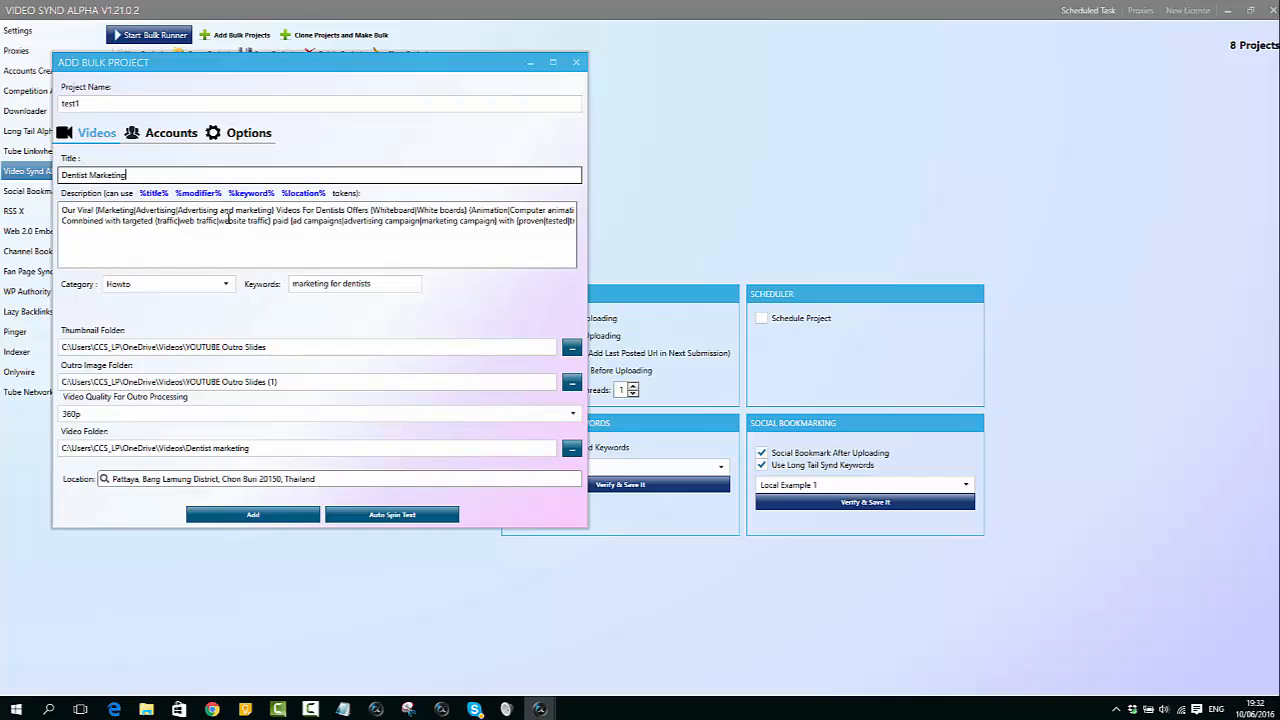
pyautogui.moveTo(230, 212); pyautogui.dragTo(338, 234)
pyautogui.click(454, 252)
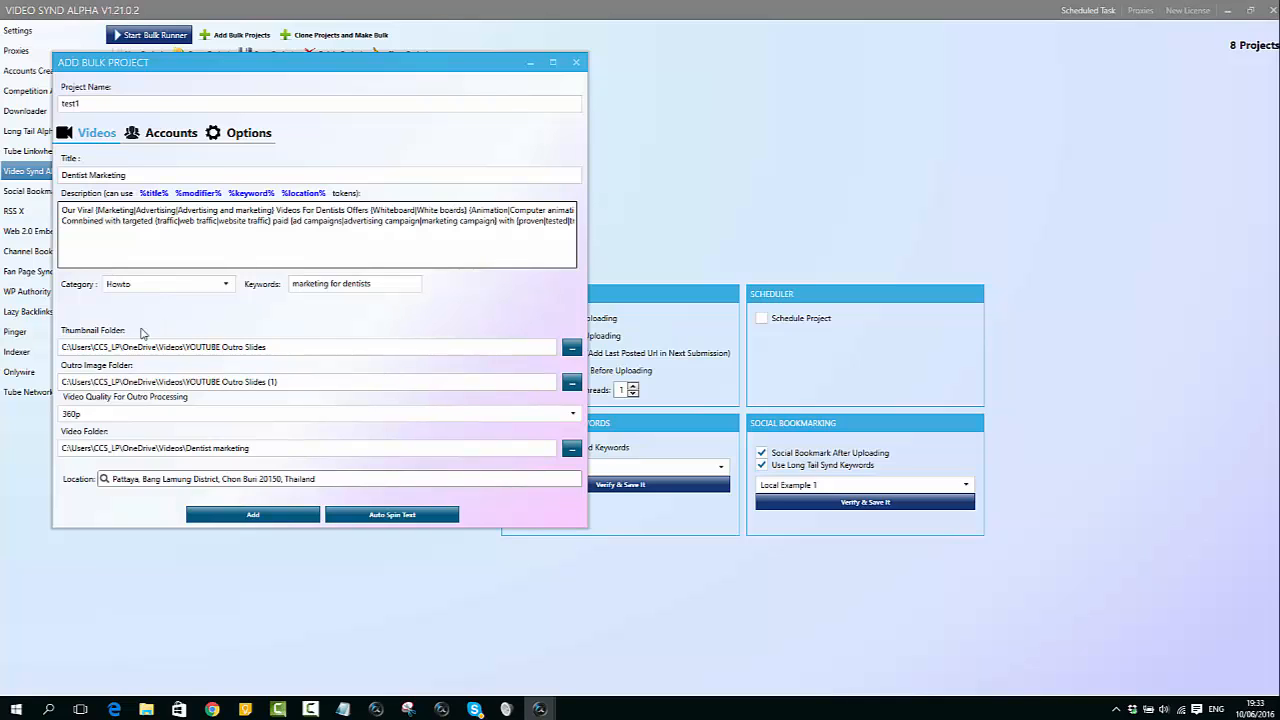
# Step: Inspect the folder choosers for the thumbnail and outro image folders without selecting a different folder
pyautogui.click(567, 345)
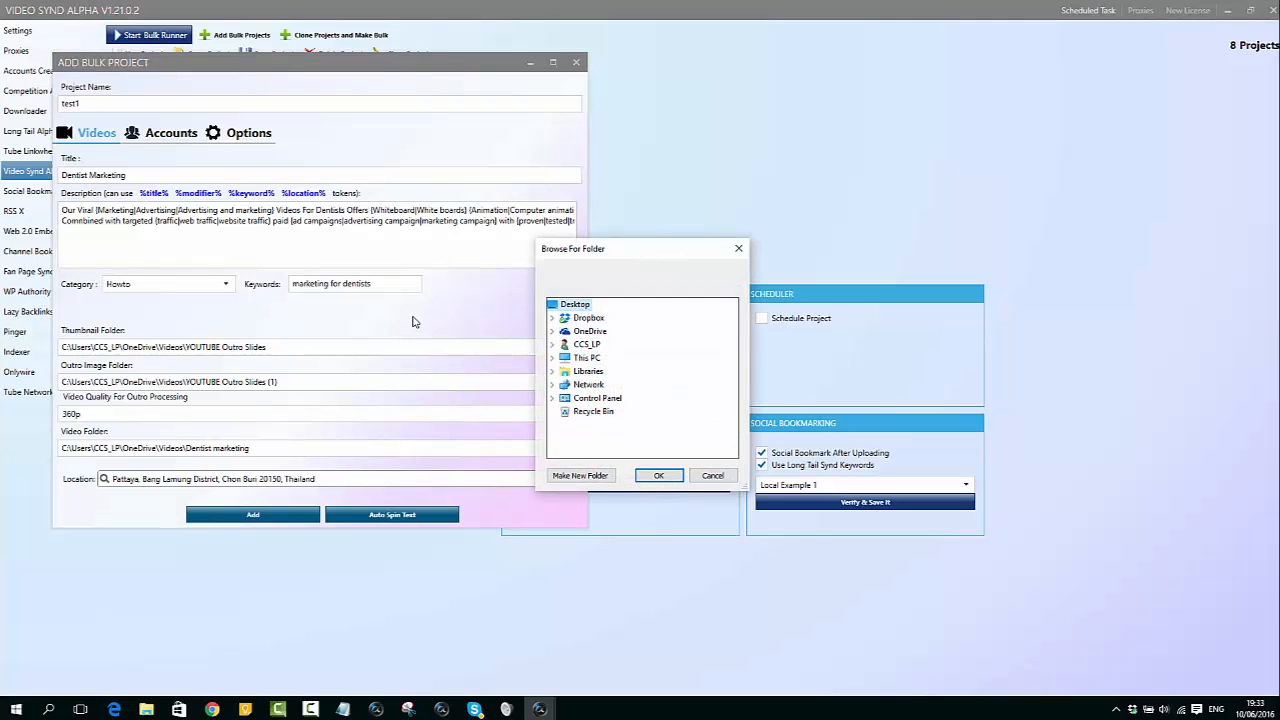
pyautogui.click(716, 478)
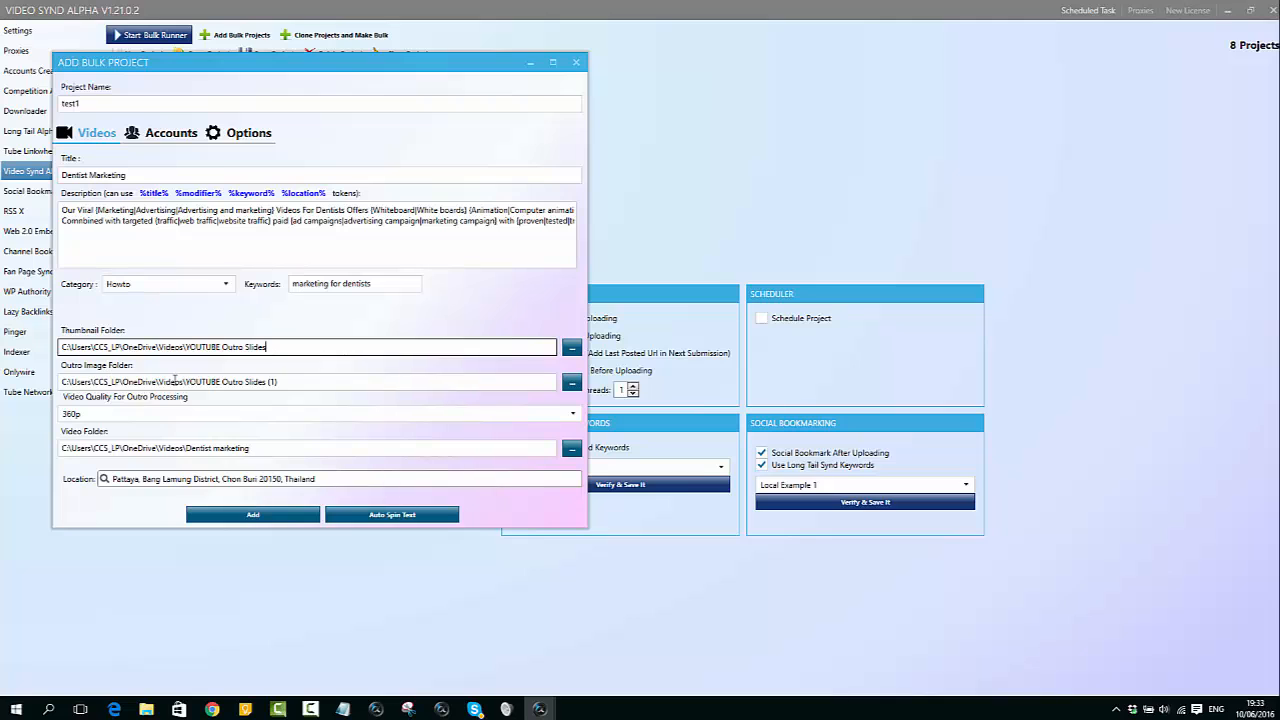
pyautogui.click(571, 382)
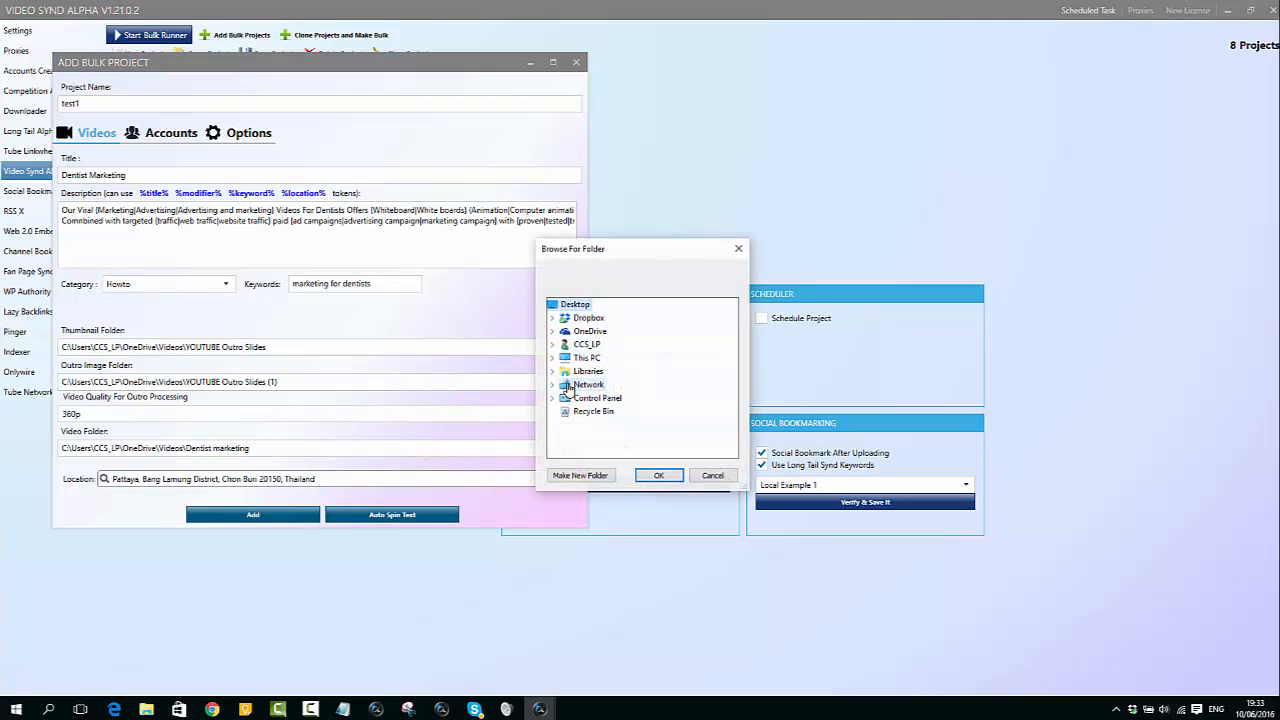
pyautogui.click(739, 248)
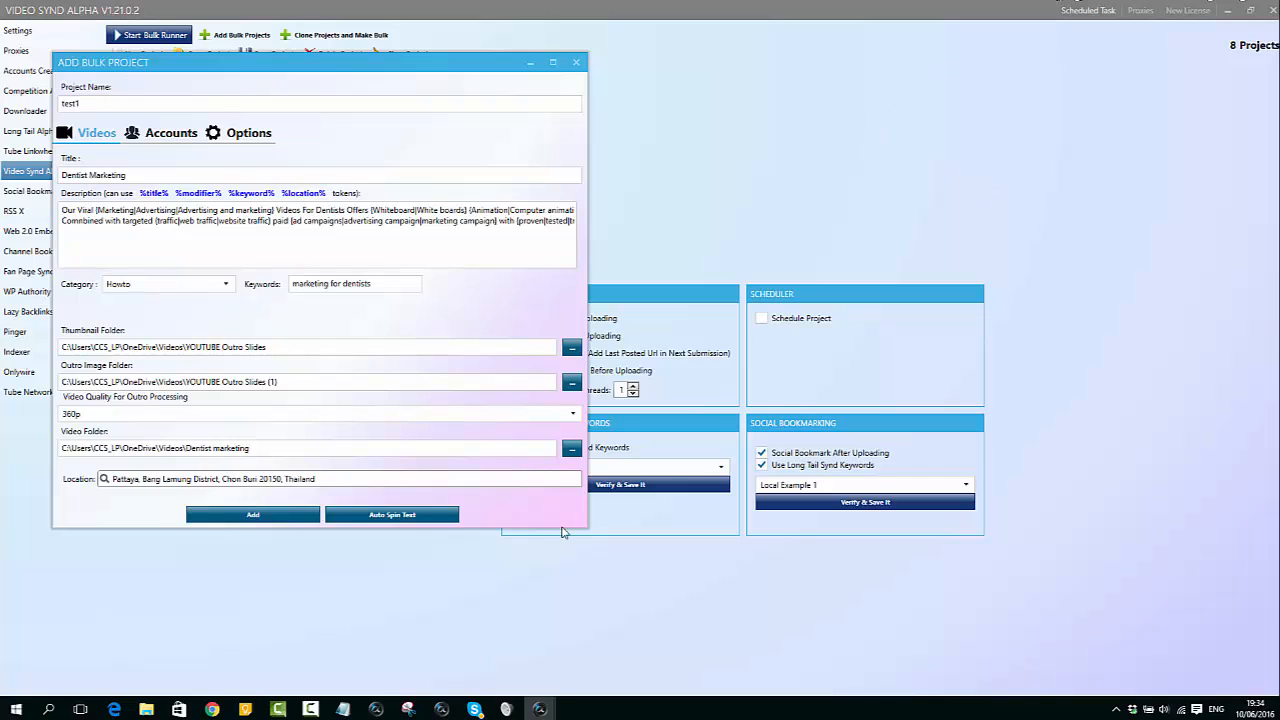
pyautogui.click(385, 379)
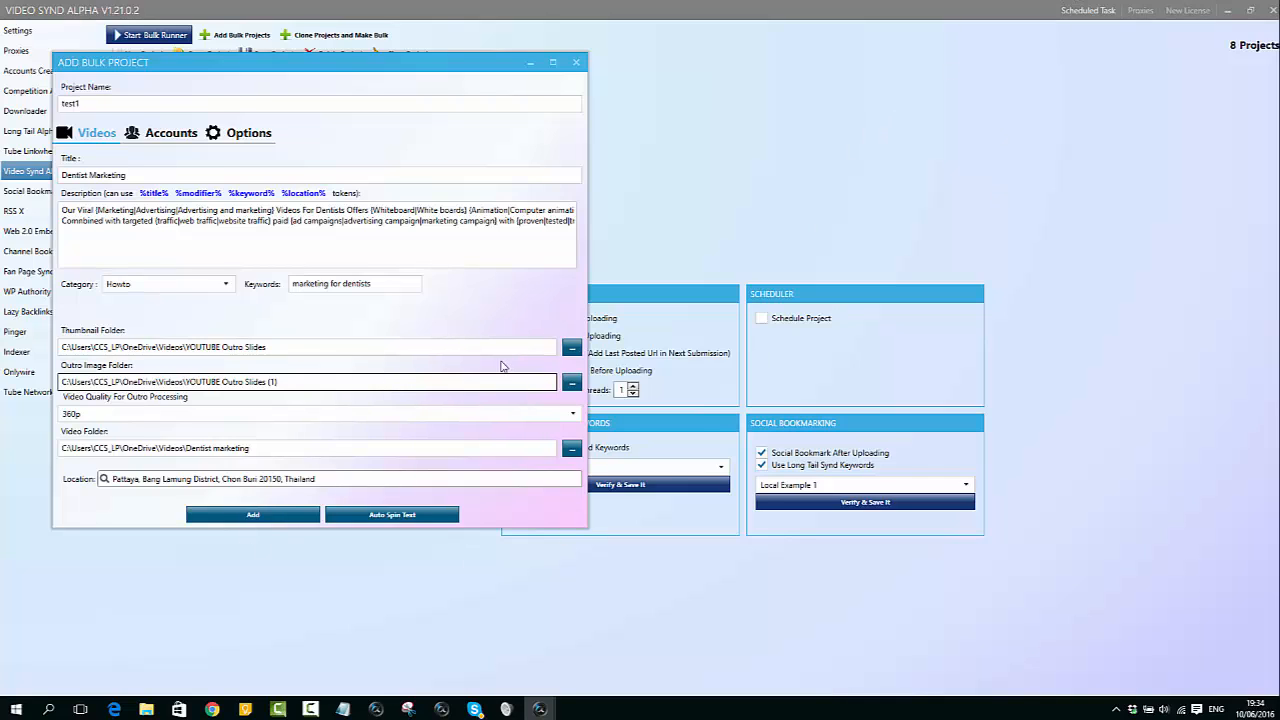
# Step: Examine the video quality choices available for outro processing
pyautogui.click(217, 415)
pyautogui.click(210, 413)
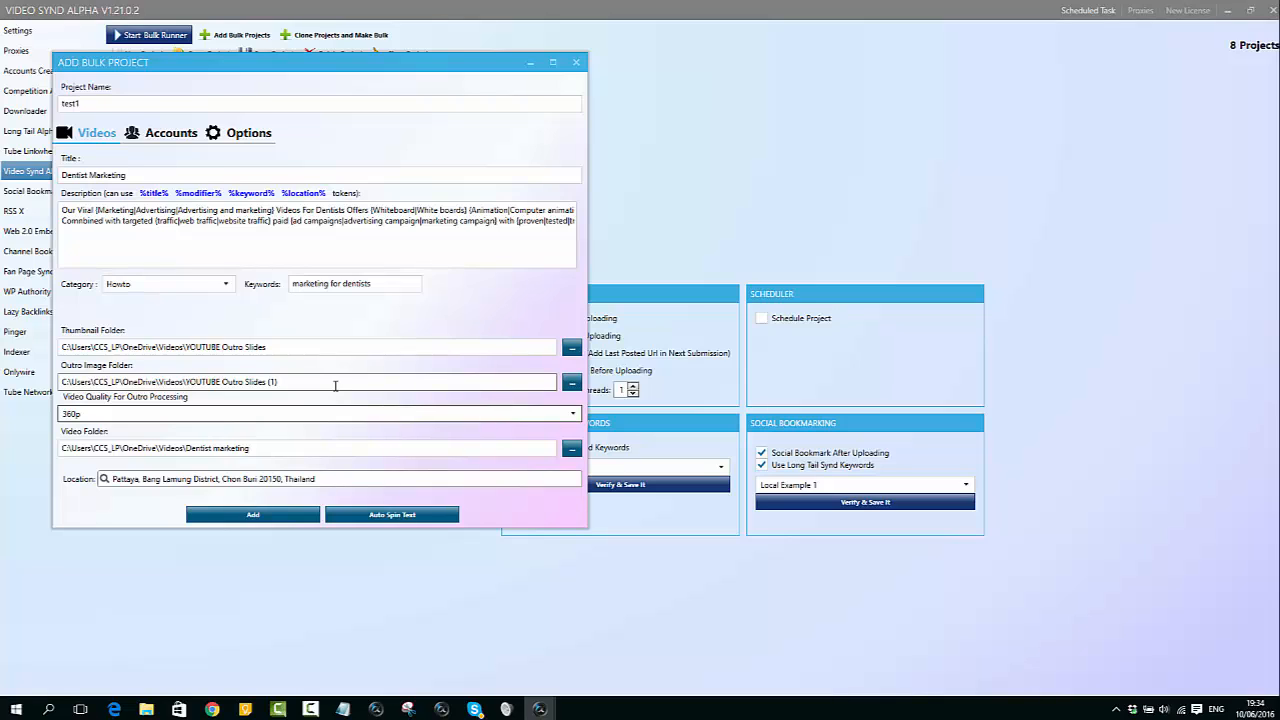
pyautogui.click(139, 416)
pyautogui.click(139, 418)
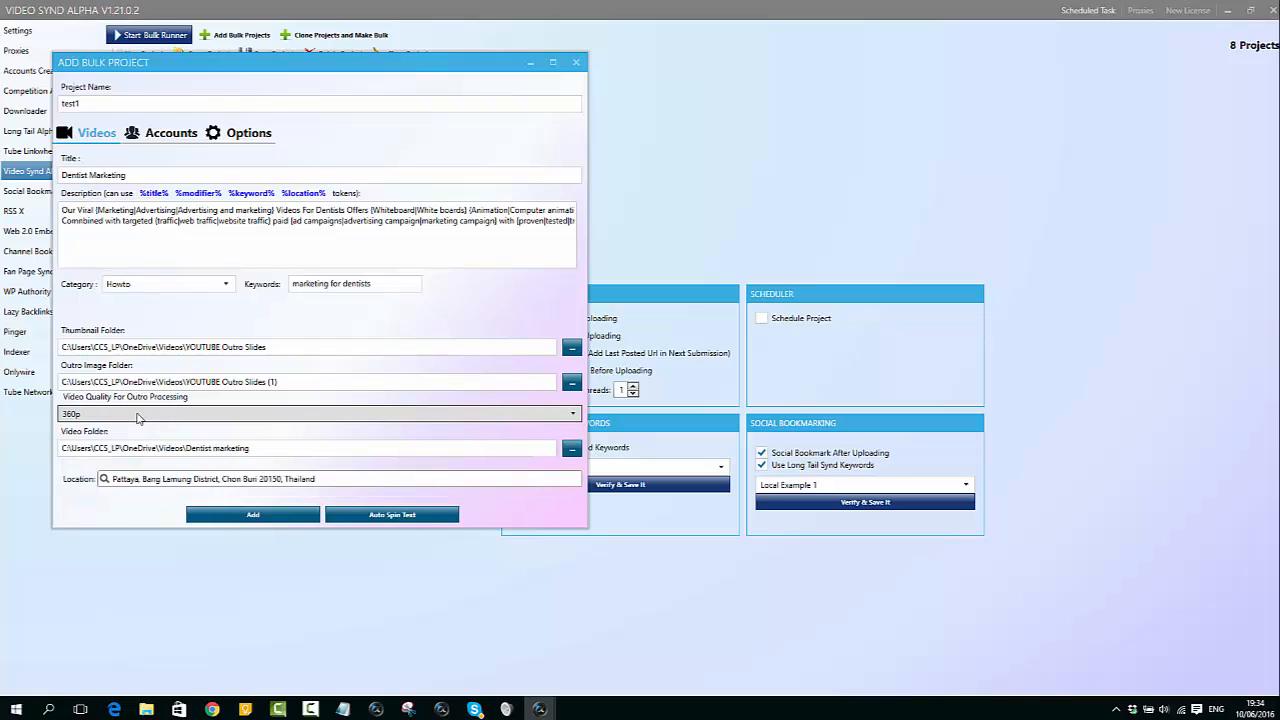
pyautogui.click(145, 418)
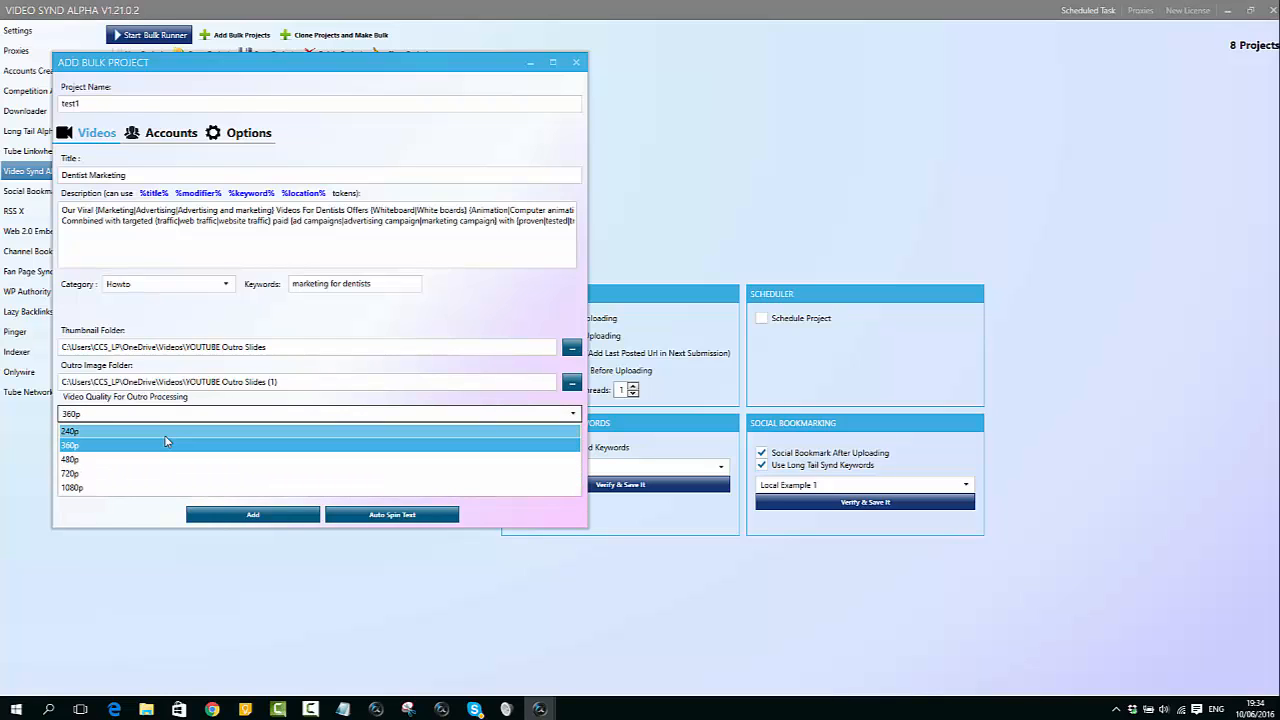
pyautogui.click(350, 395)
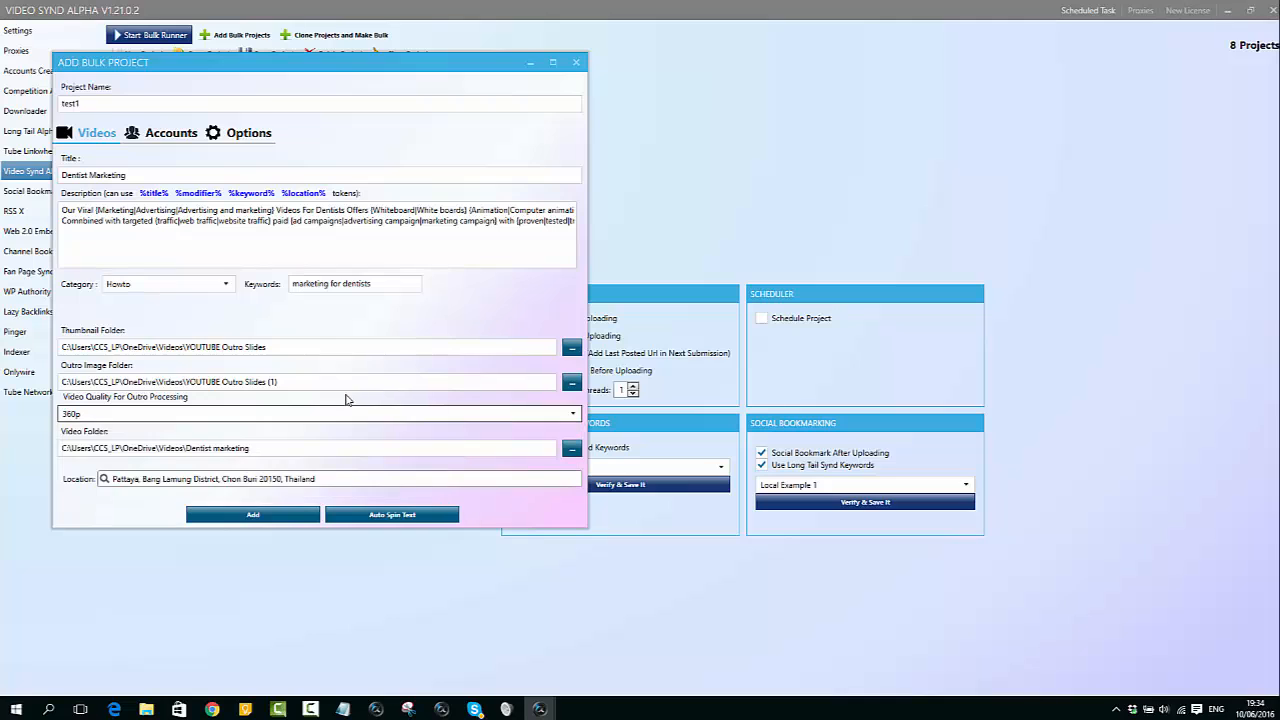
pyautogui.click(160, 416)
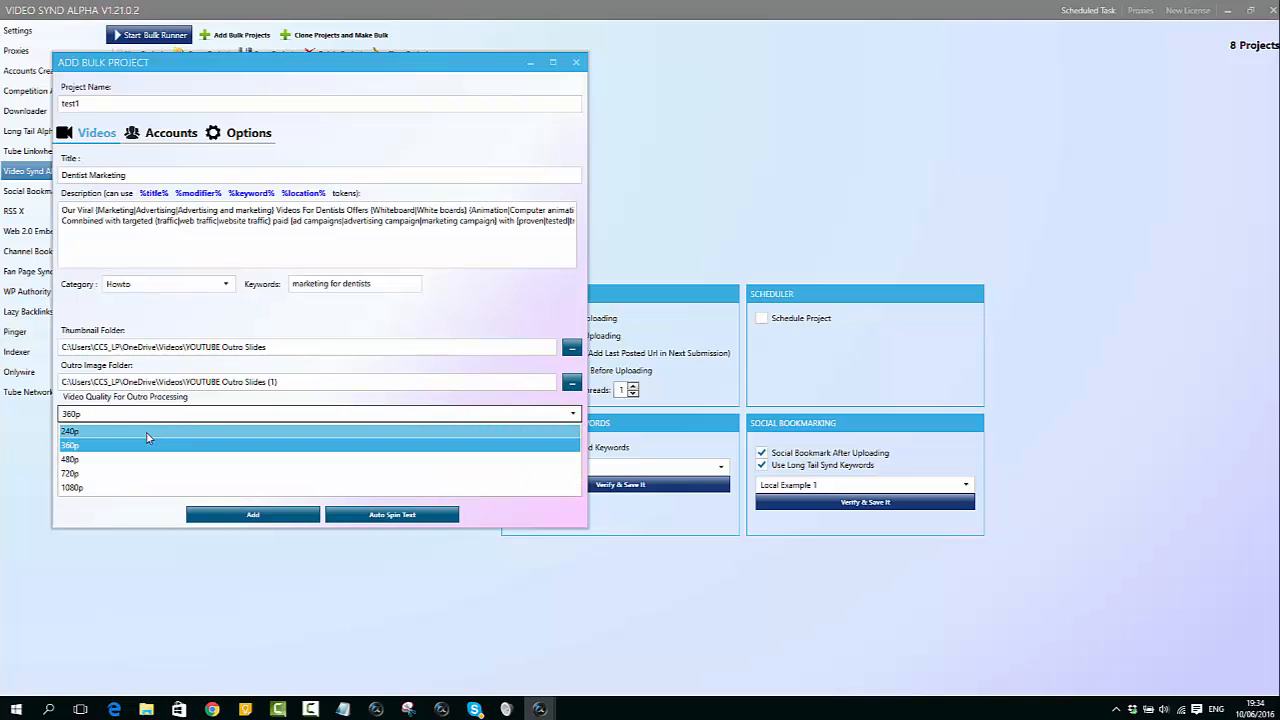
pyautogui.click(473, 401)
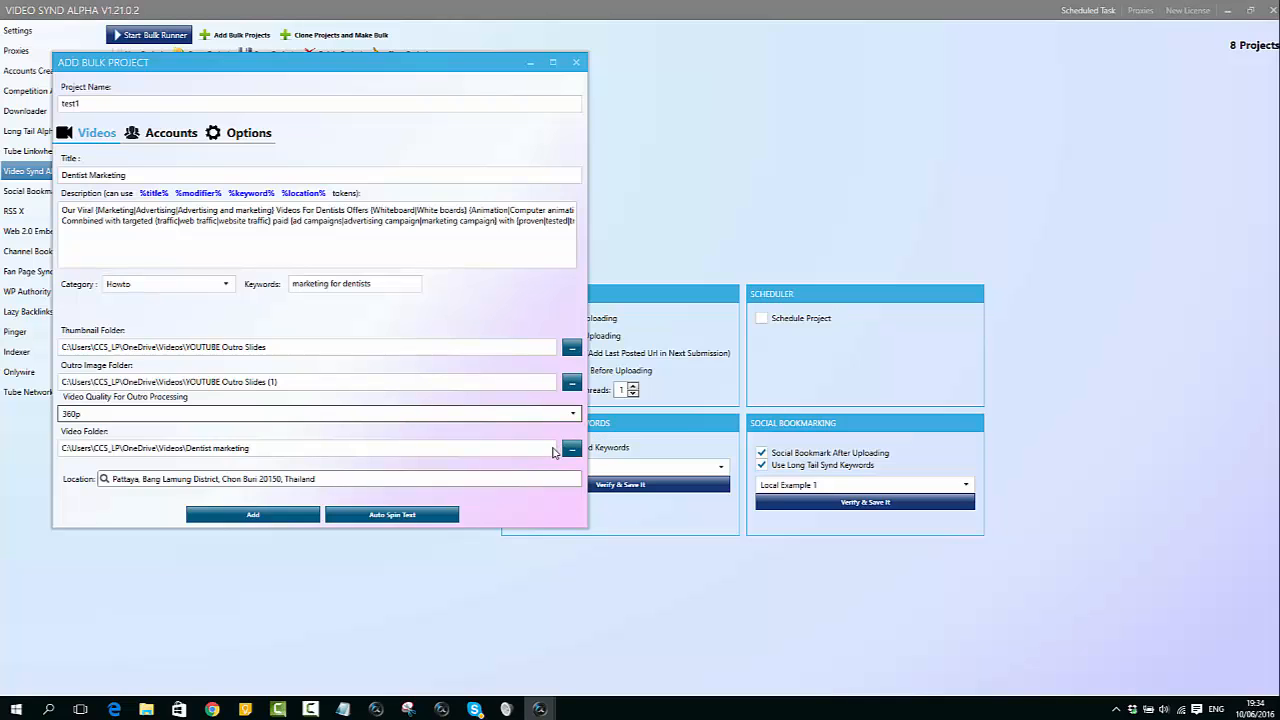
pyautogui.click(491, 415)
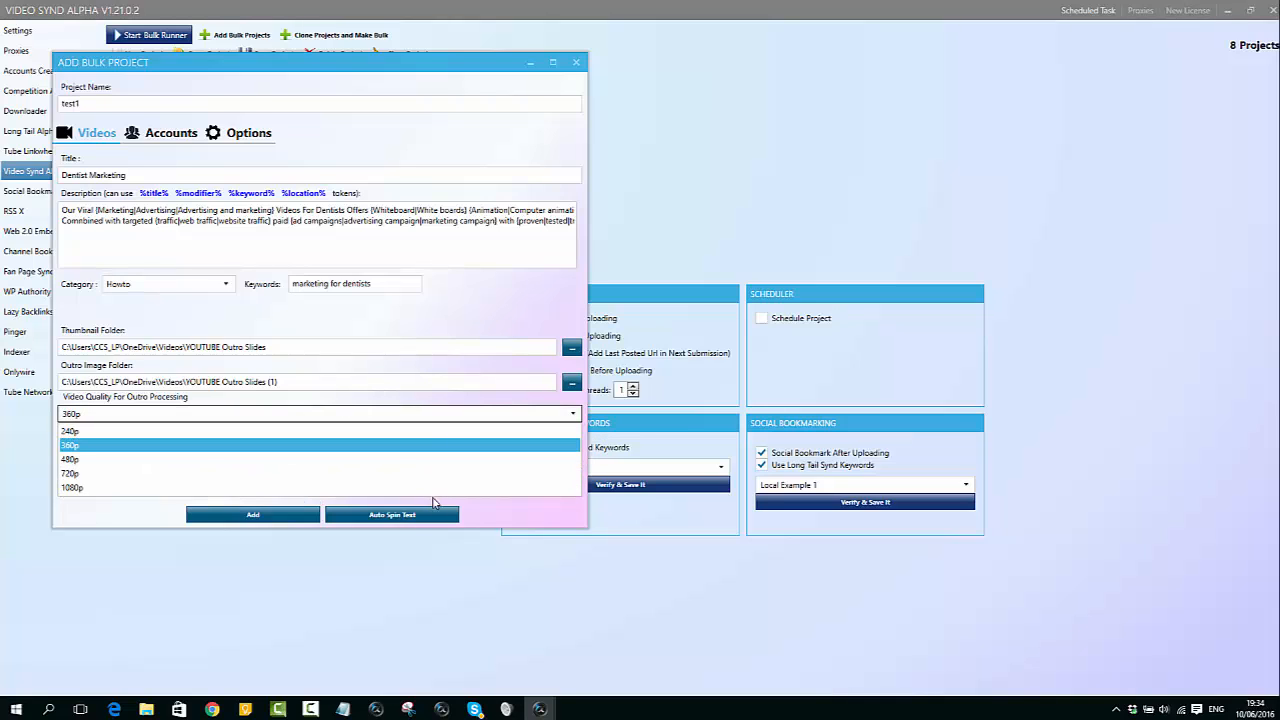
pyautogui.click(466, 400)
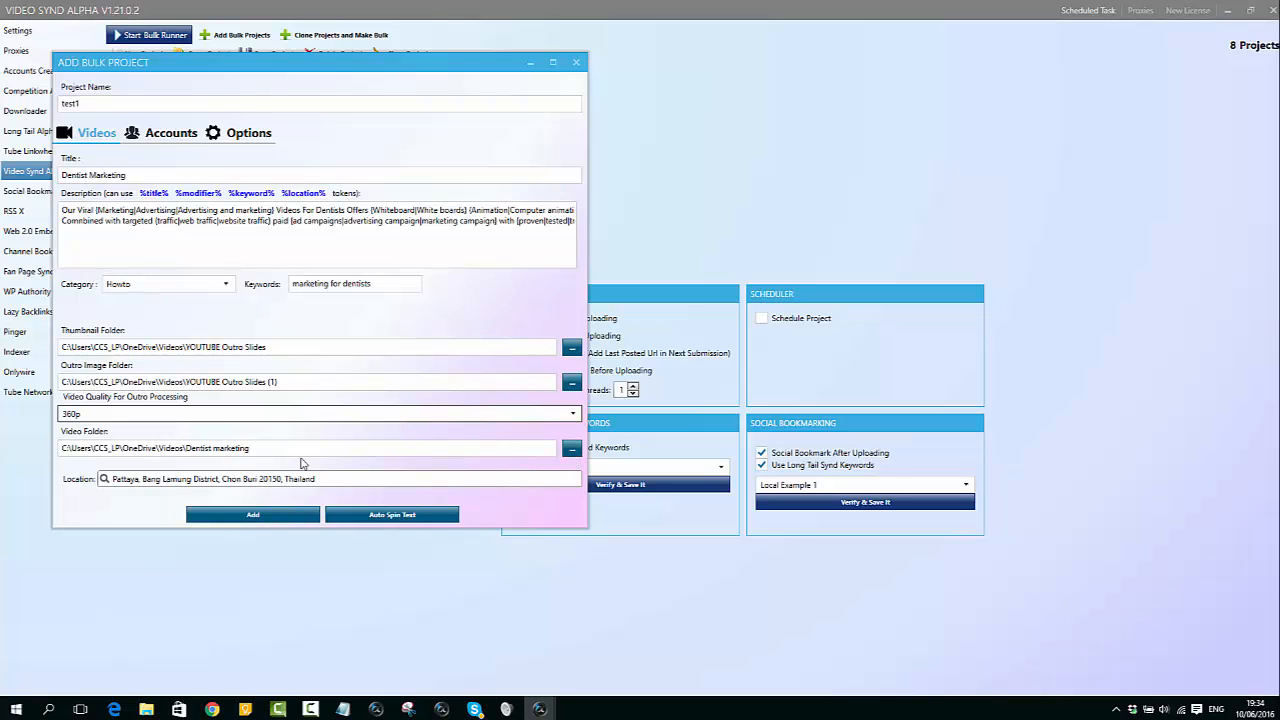
# Step: Clear the video location, search for pattaya and set it to Pattaya, Bang Lamung District, Chon Buri 20150, Thailand
pyautogui.moveTo(330, 480); pyautogui.dragTo(78, 570)
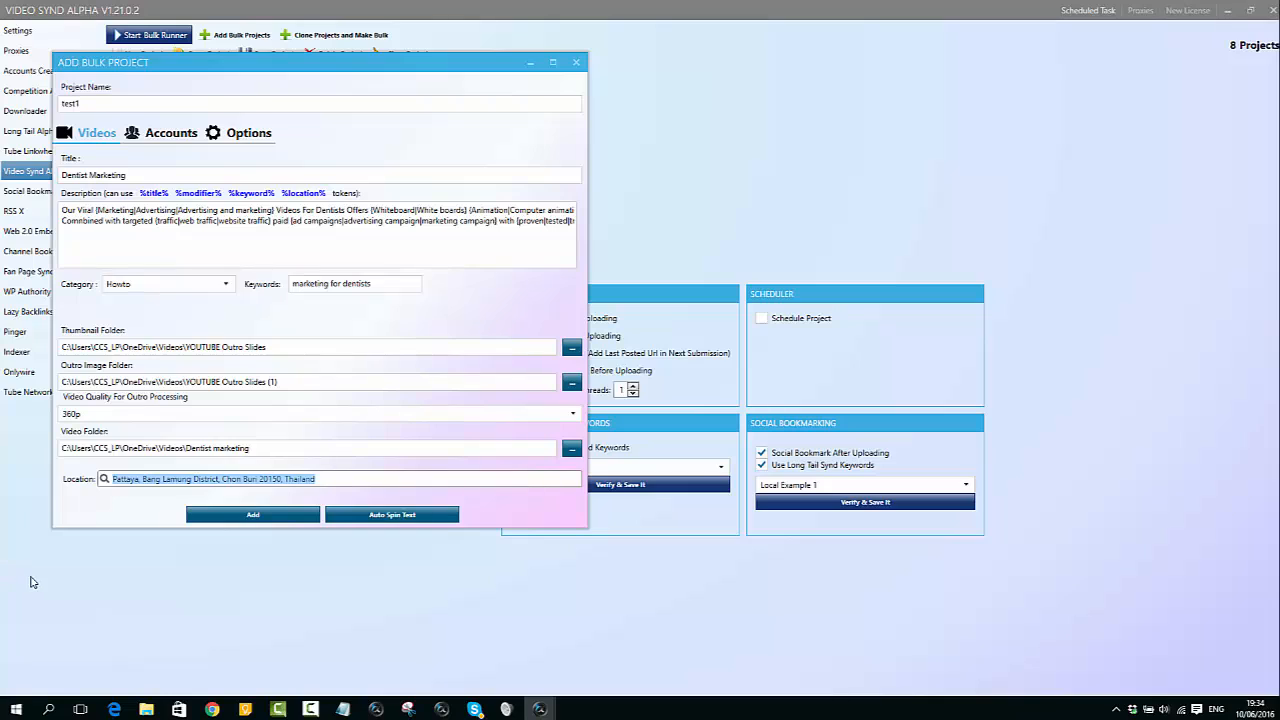
pyautogui.press('BackSpace')
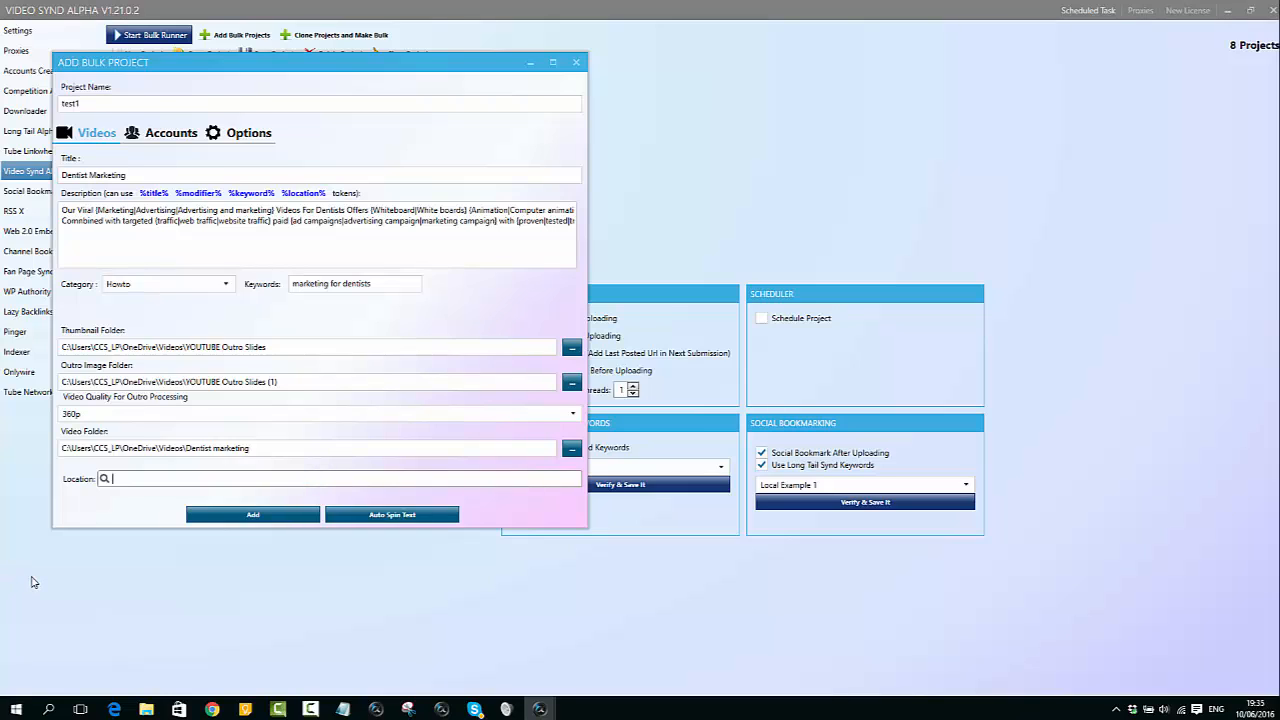
pyautogui.write('patt')
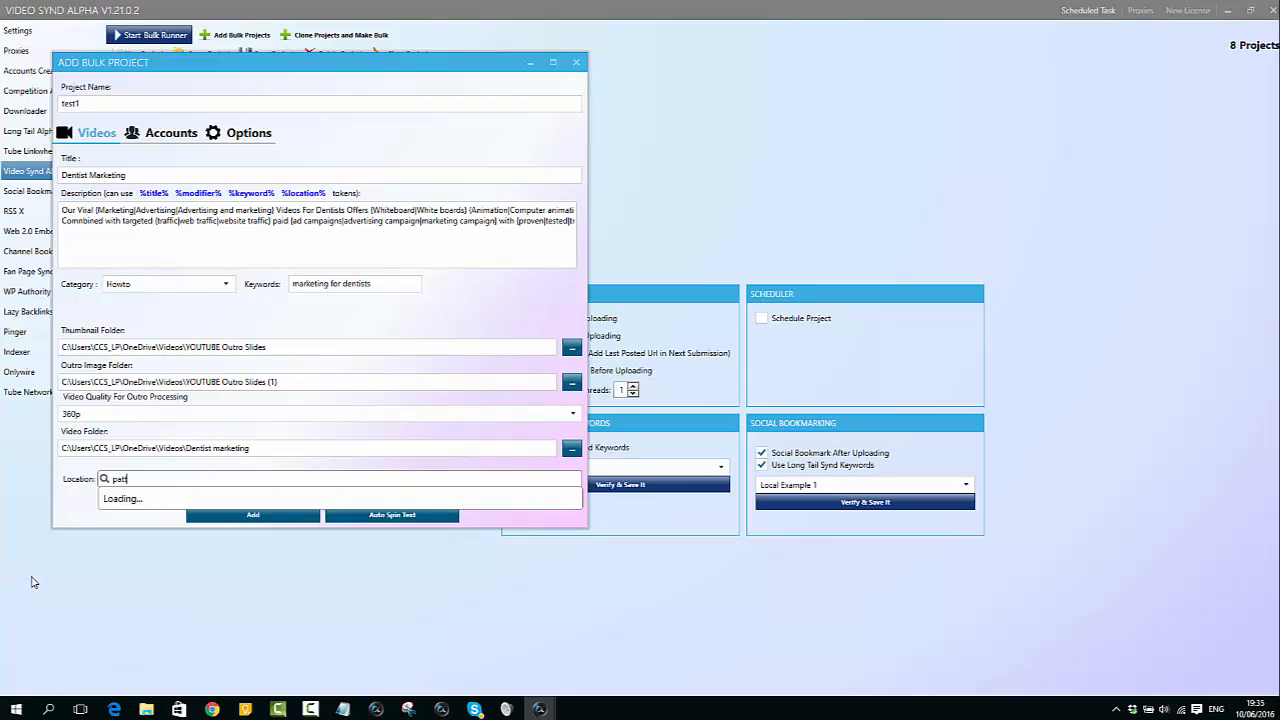
pyautogui.write('eya')
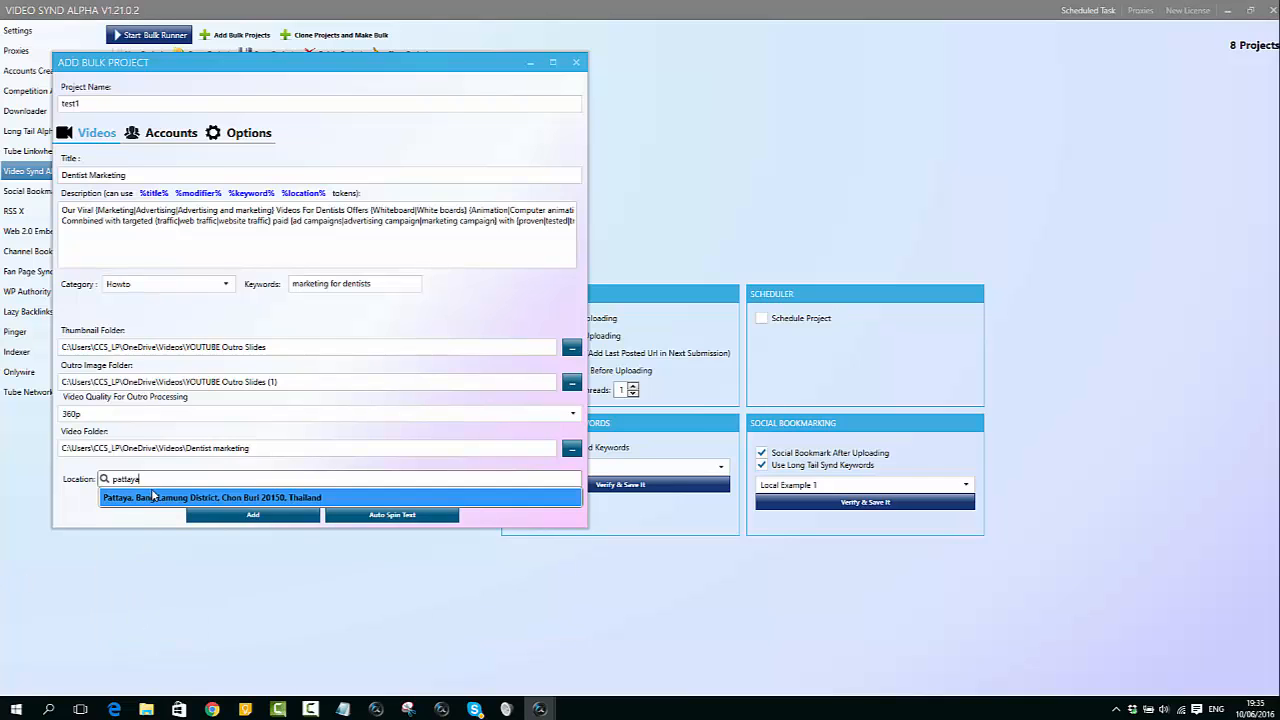
pyautogui.click(168, 505)
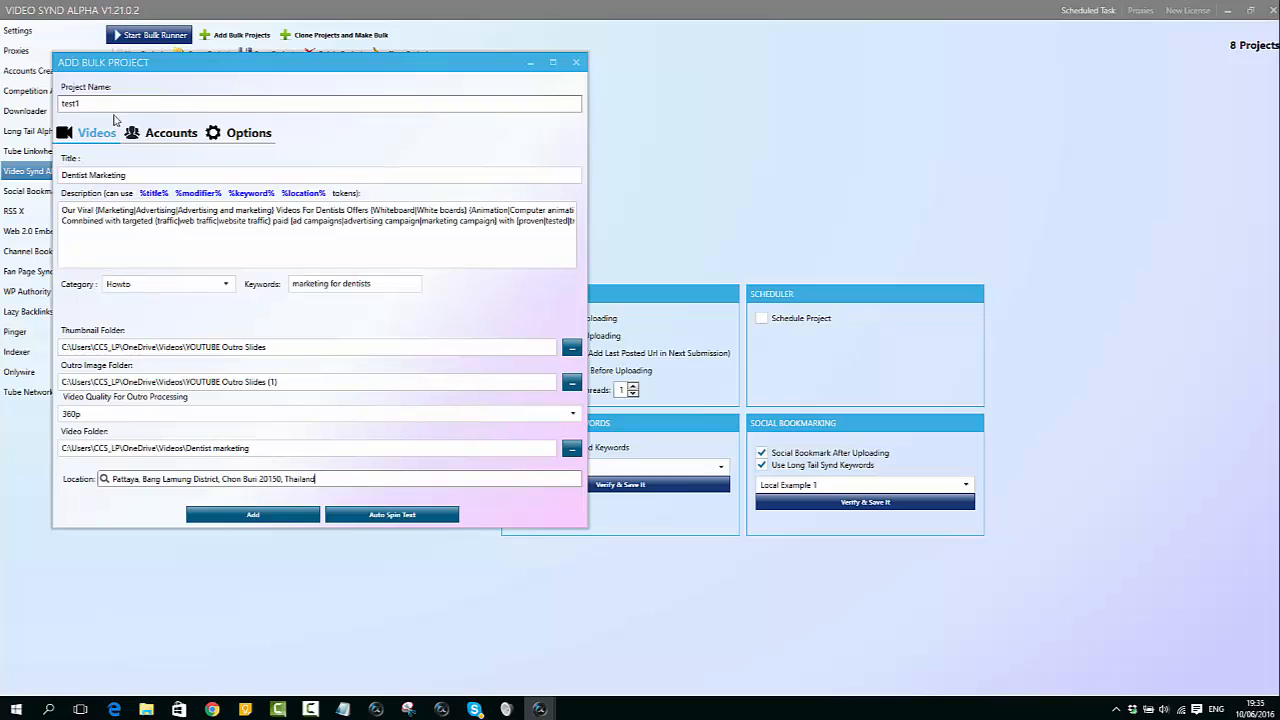
# Step: Review the bulk project's upload options, and return to its video settings to check the video folder
pyautogui.click(248, 133)
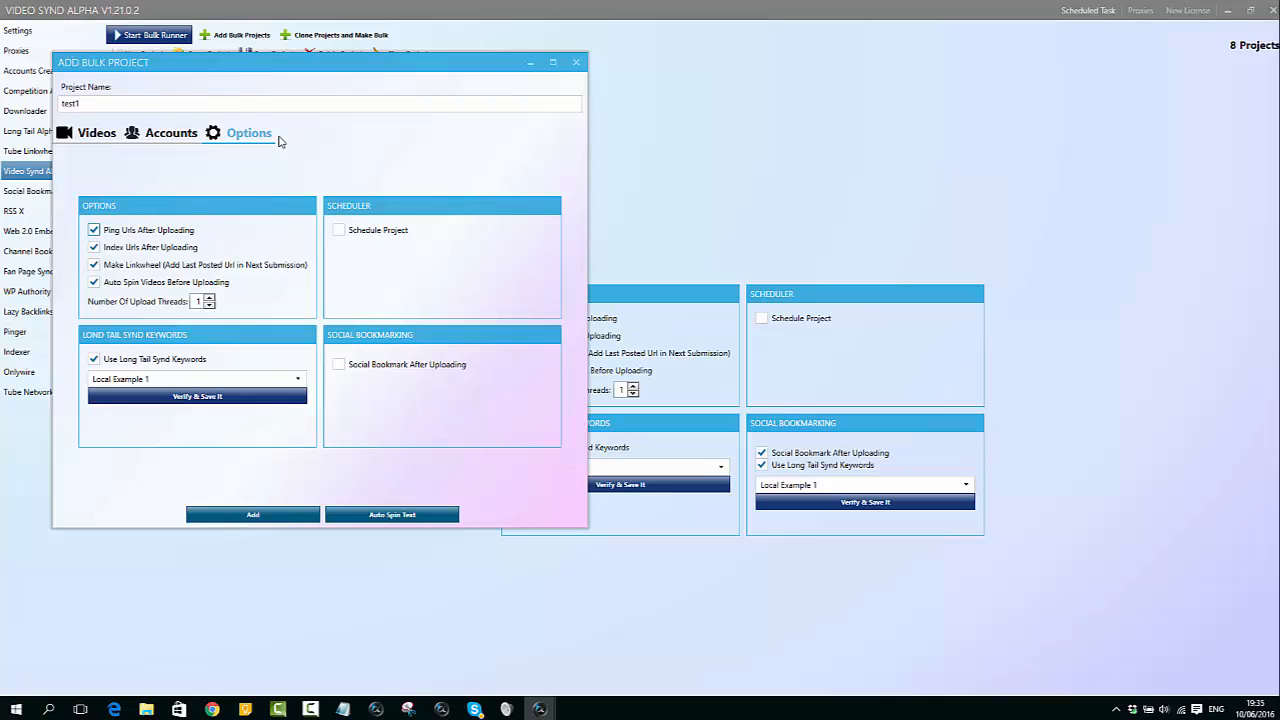
pyautogui.click(109, 134)
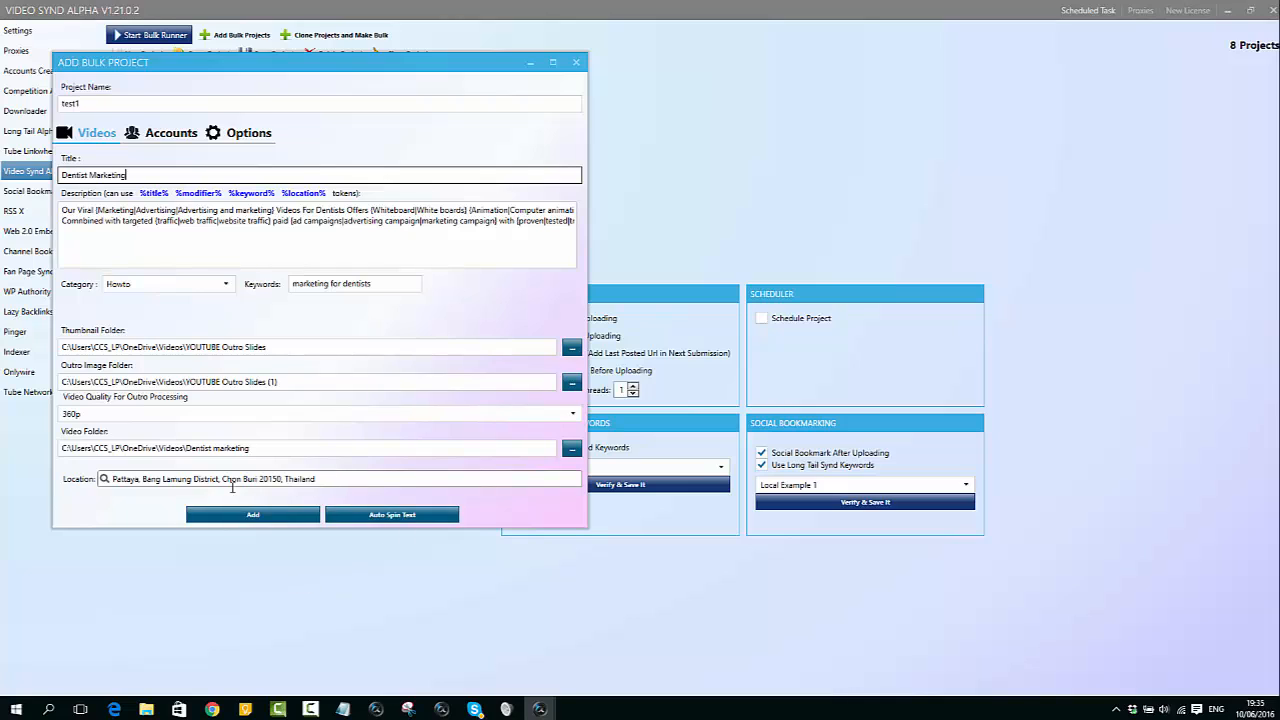
pyautogui.click(296, 451)
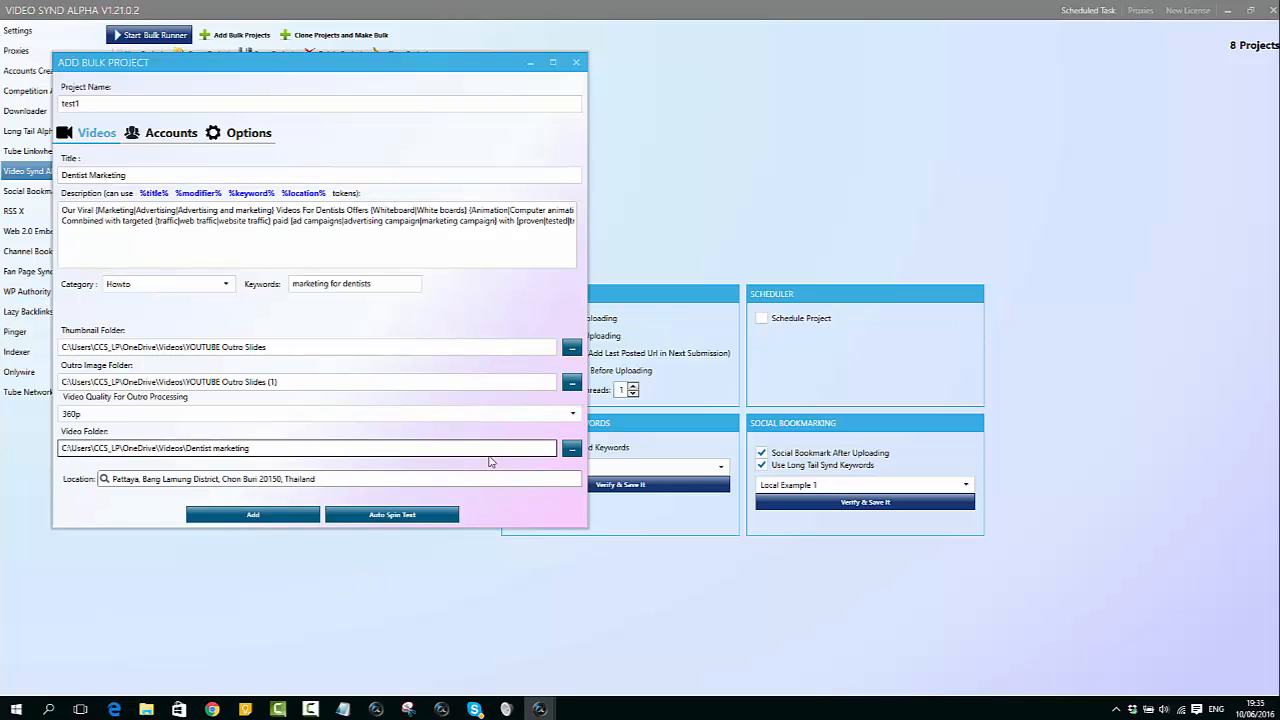
# Step: Check the bulk project's outro image folder and account list, and close the form without adding the project
pyautogui.click(307, 381)
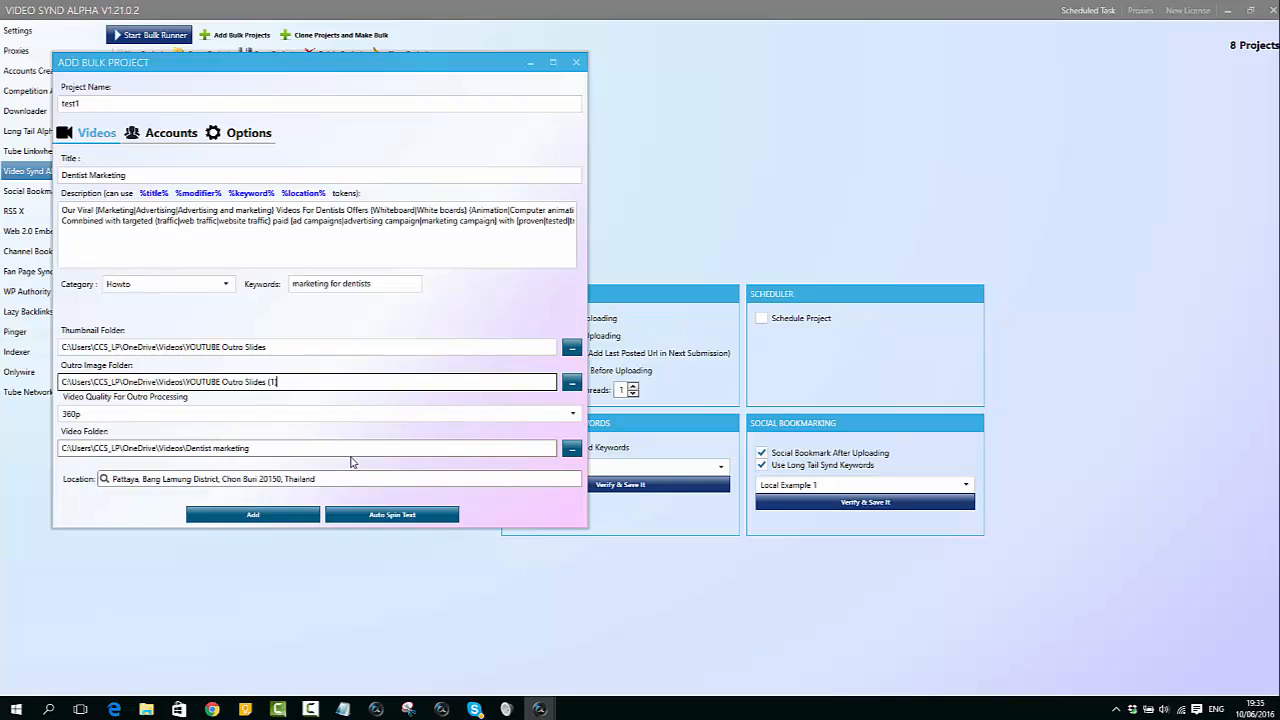
pyautogui.click(180, 138)
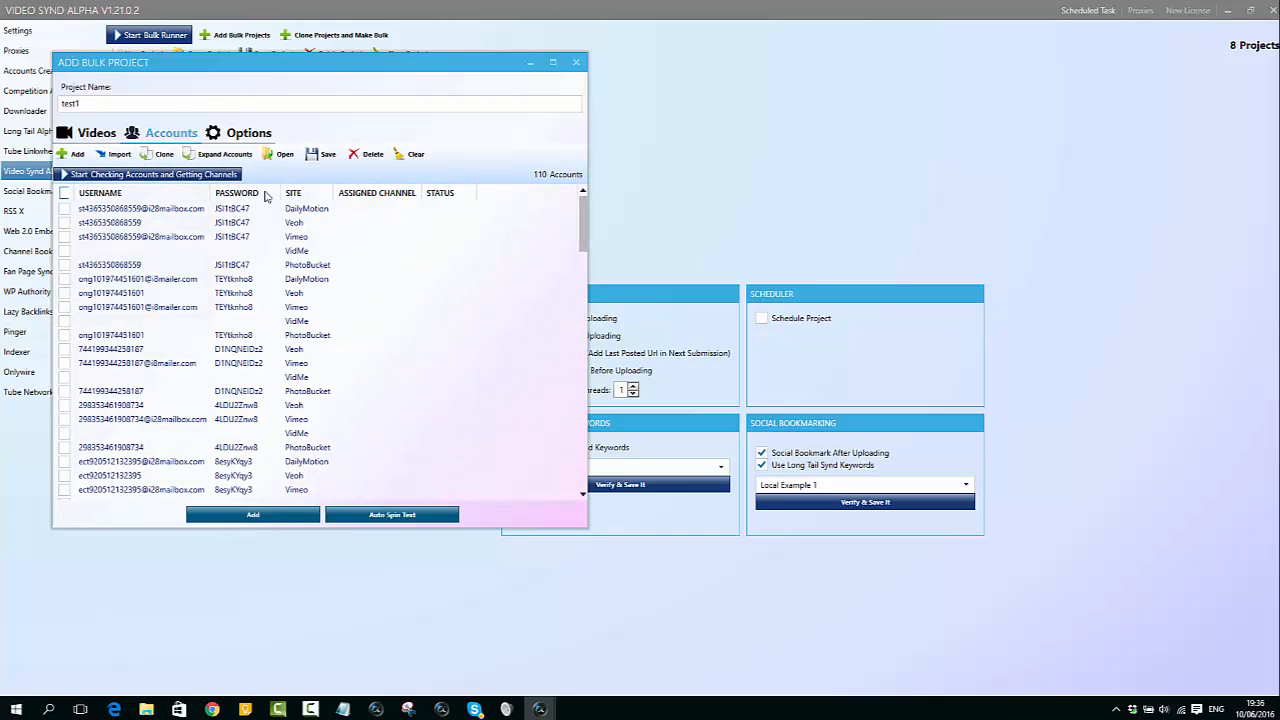
pyautogui.click(235, 265)
pyautogui.click(577, 64)
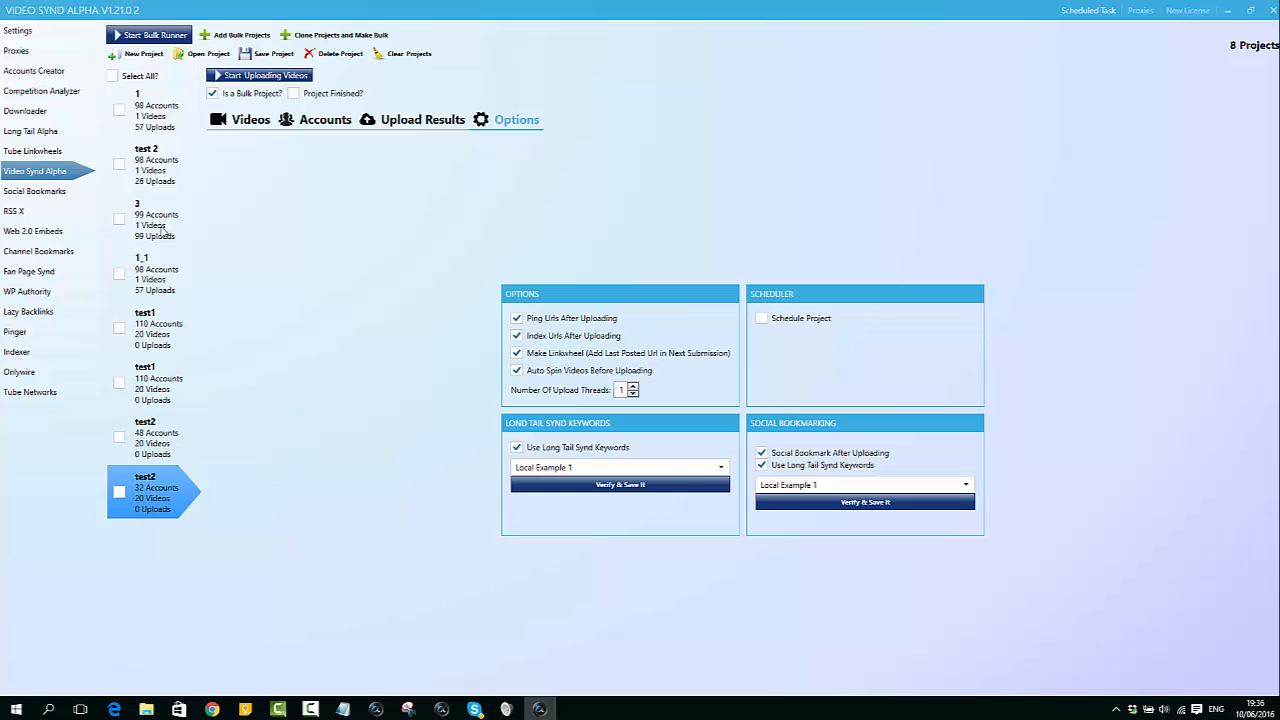
# Step: Reopen the bulk project form to review its project name and video description, and close it without changes
pyautogui.click(217, 36)
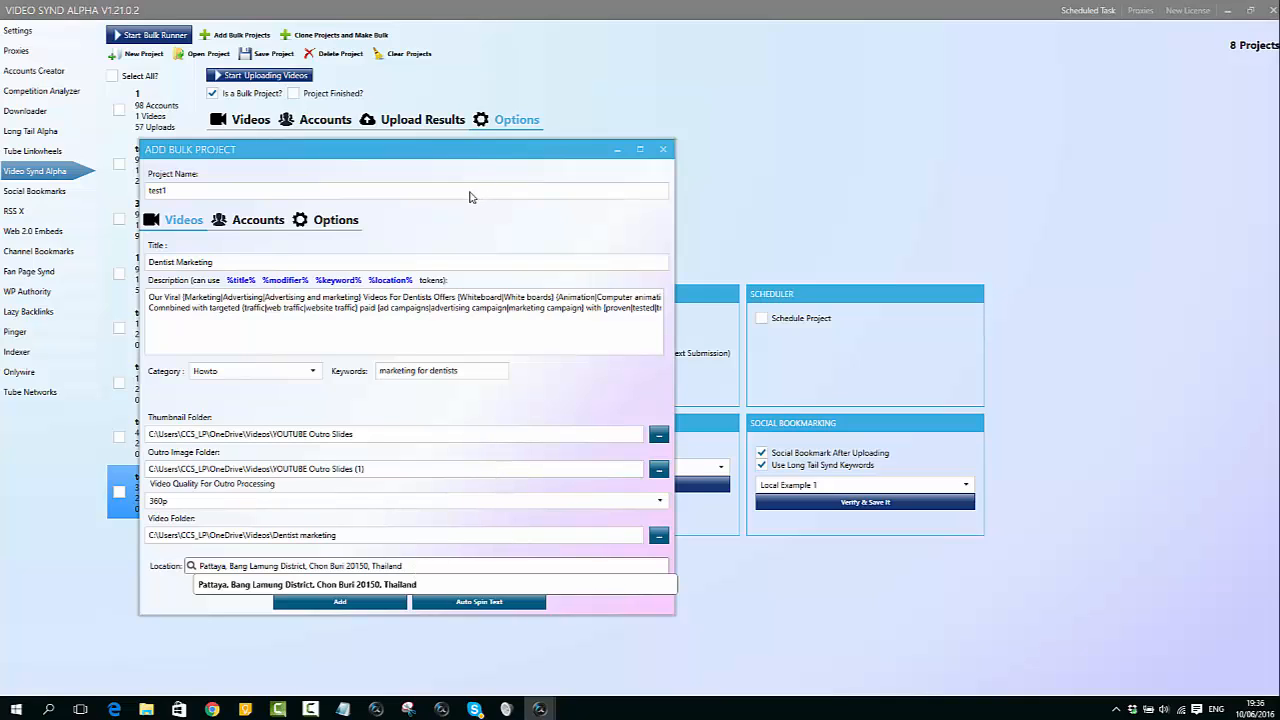
pyautogui.click(470, 195)
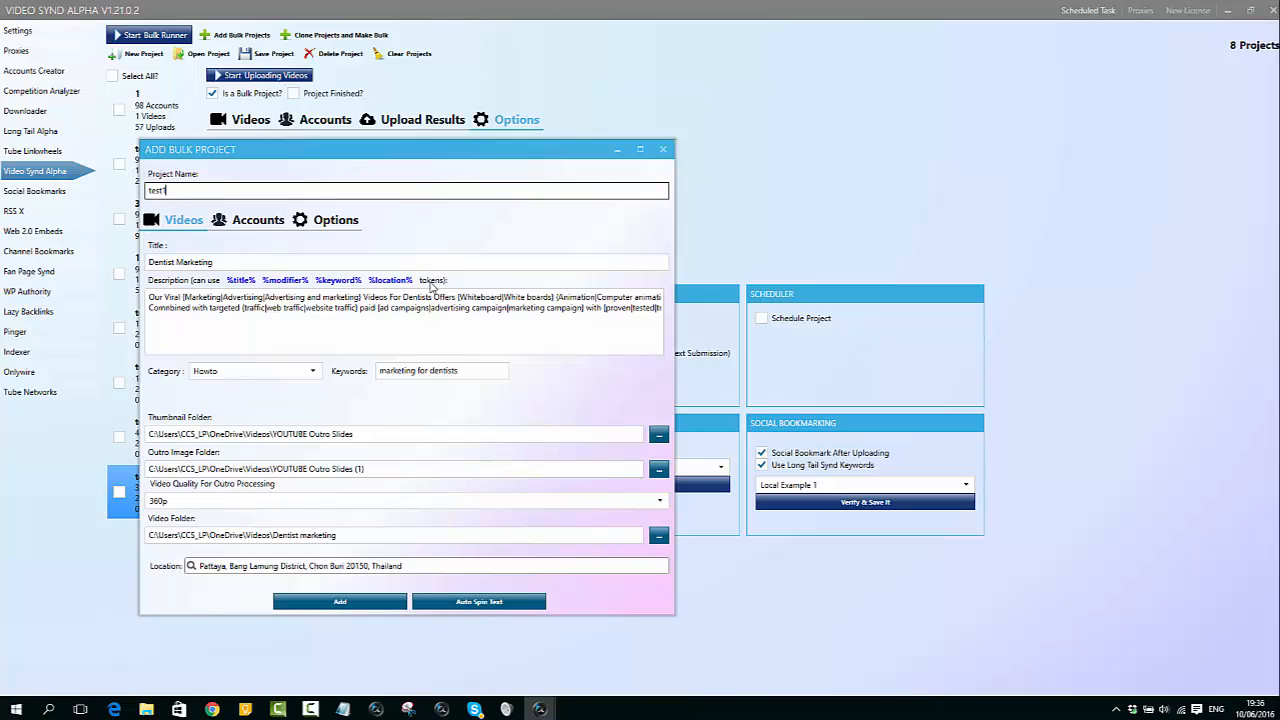
pyautogui.click(428, 297)
pyautogui.click(662, 149)
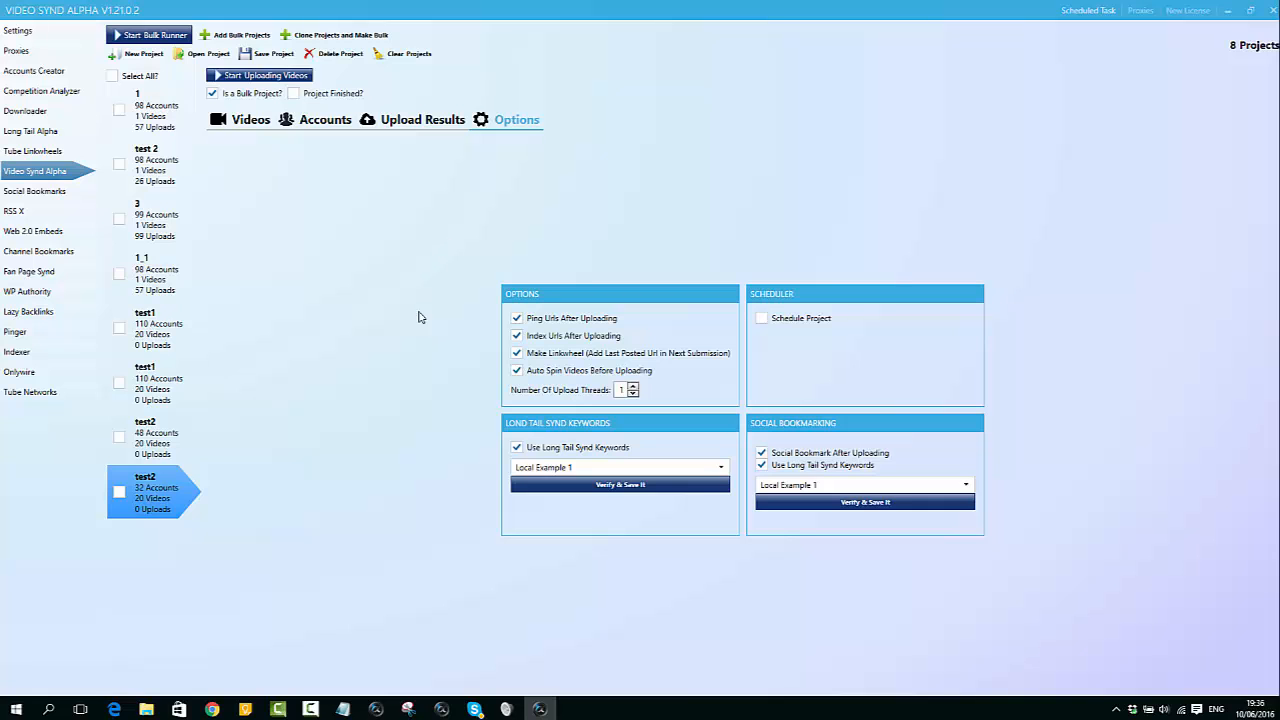
# Step: Examine the assigned channels and statuses of the accounts in the last test2 project
pyautogui.click(325, 128)
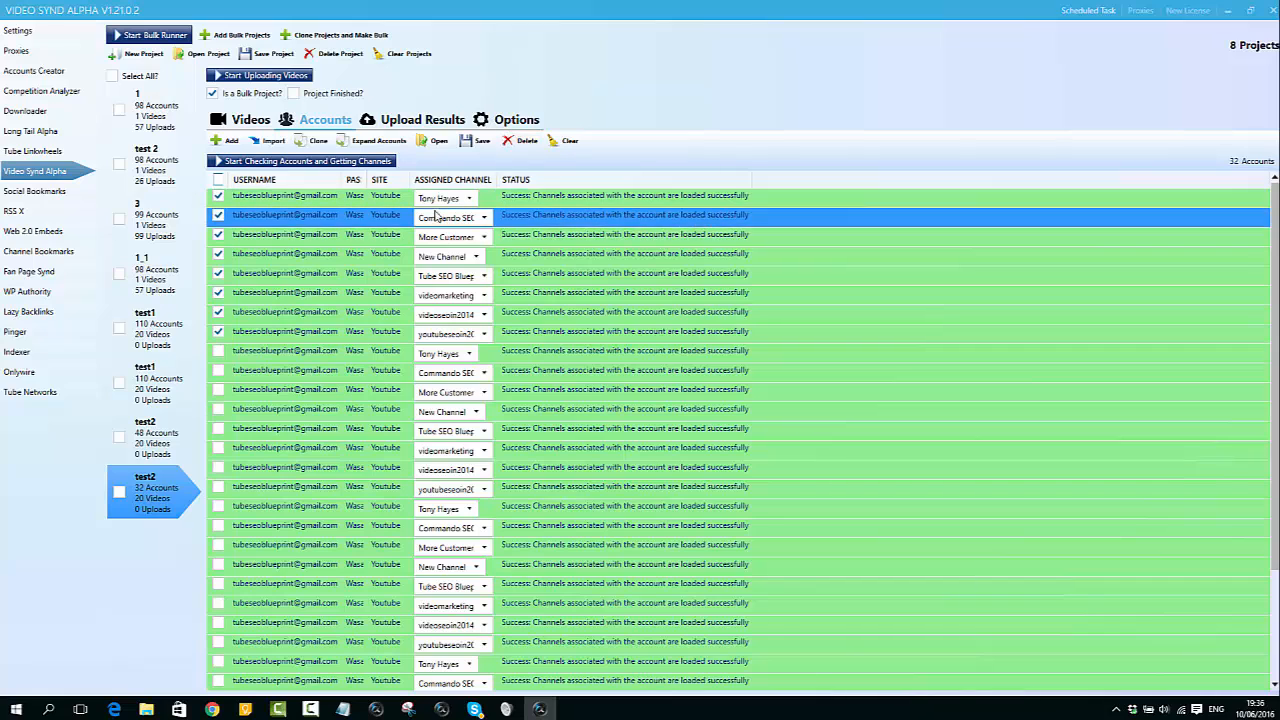
pyautogui.click(545, 236)
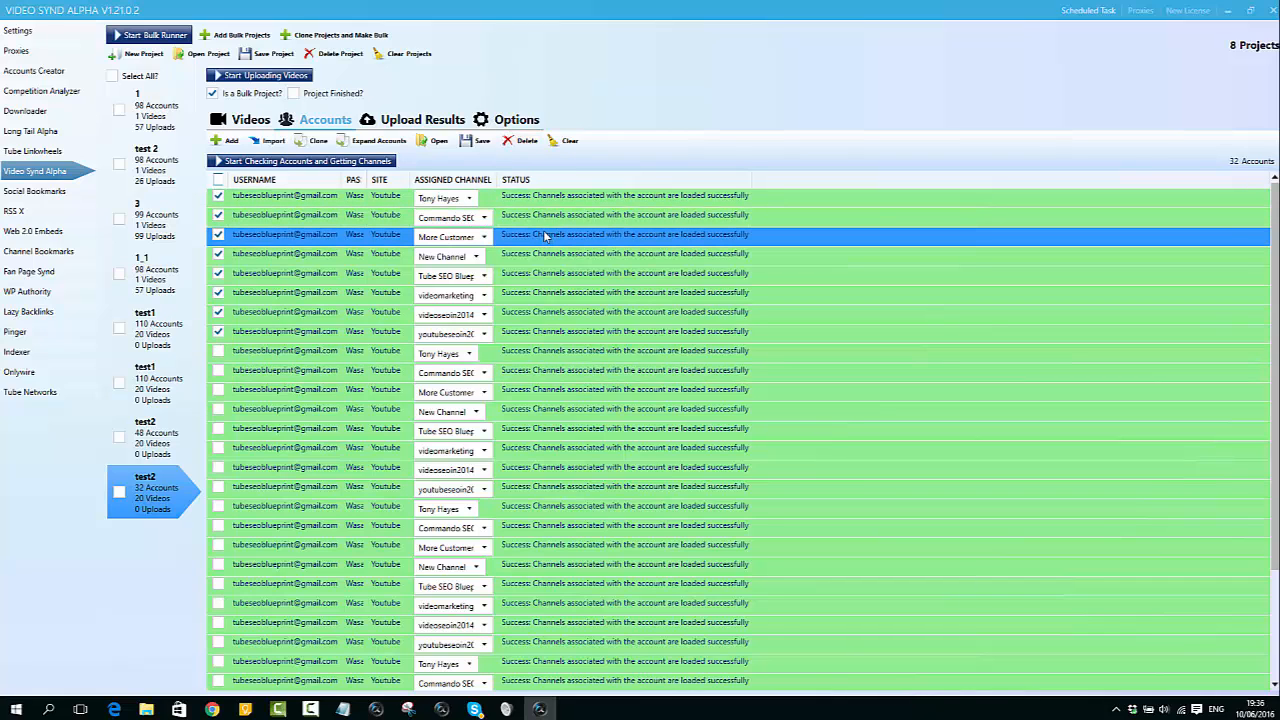
pyautogui.click(446, 194)
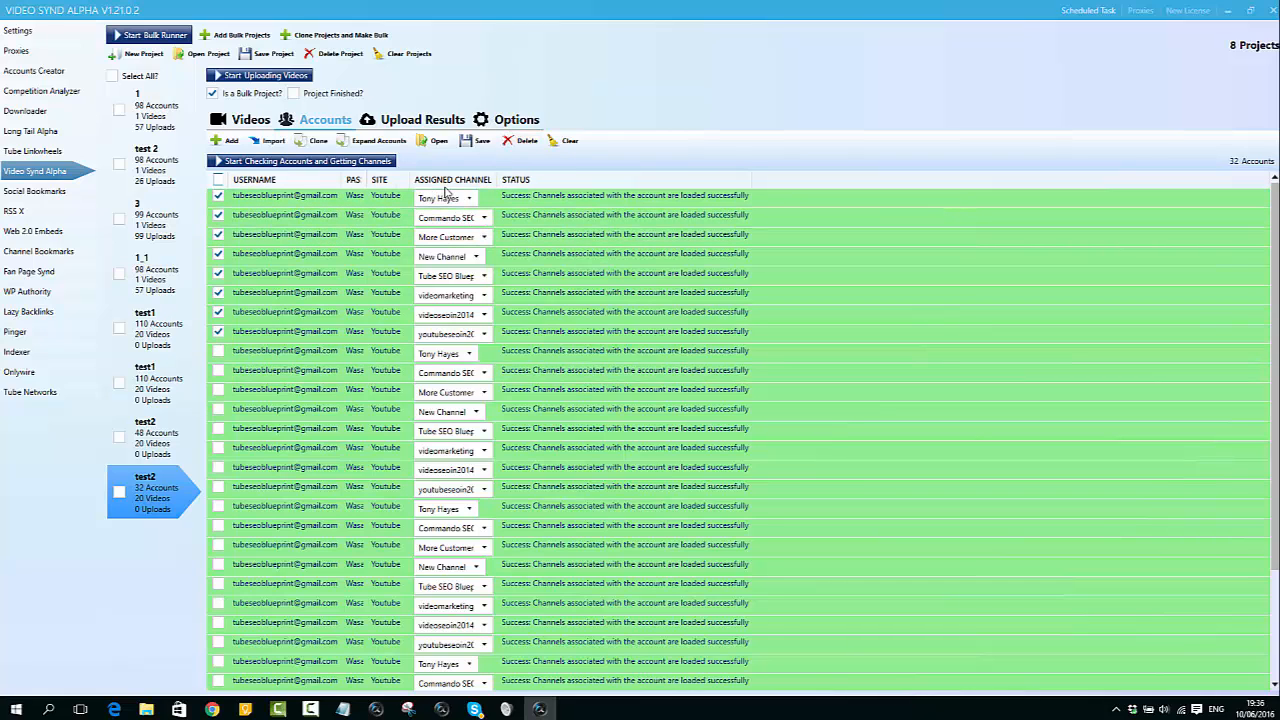
pyautogui.click(638, 254)
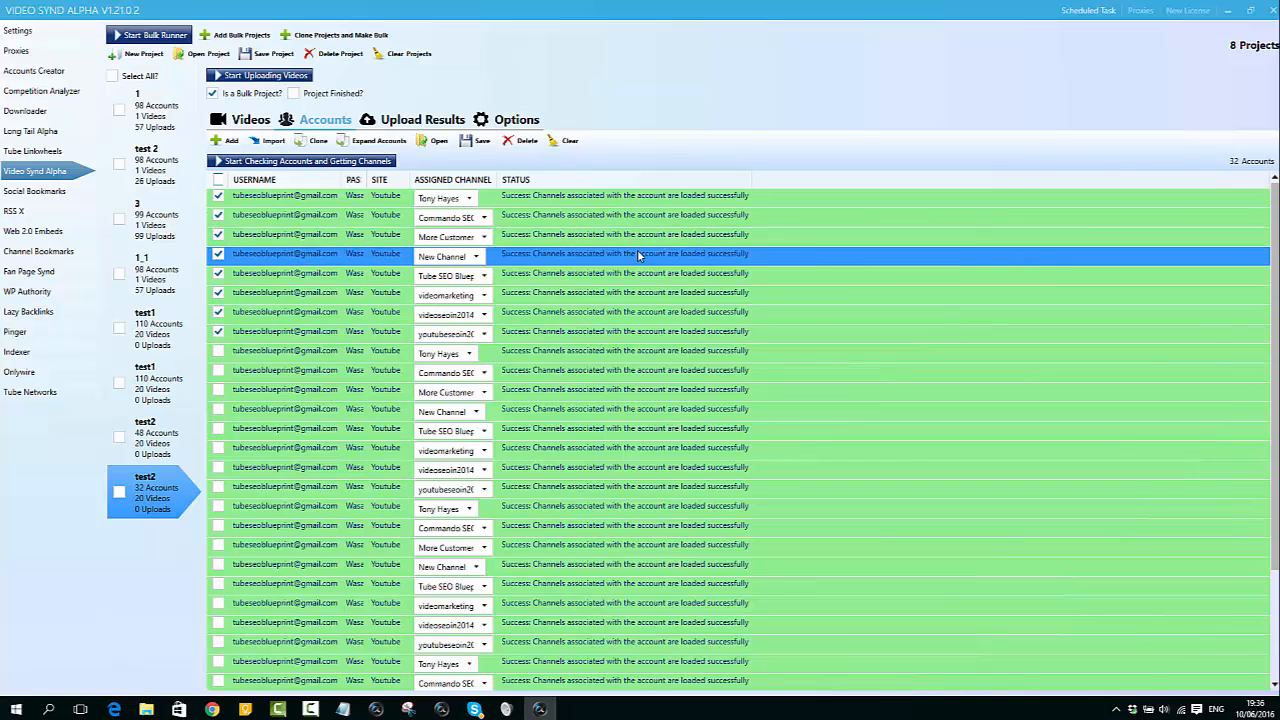
# Step: Import the accounts of all 30 profiles into the last test2 project
pyautogui.click(267, 143)
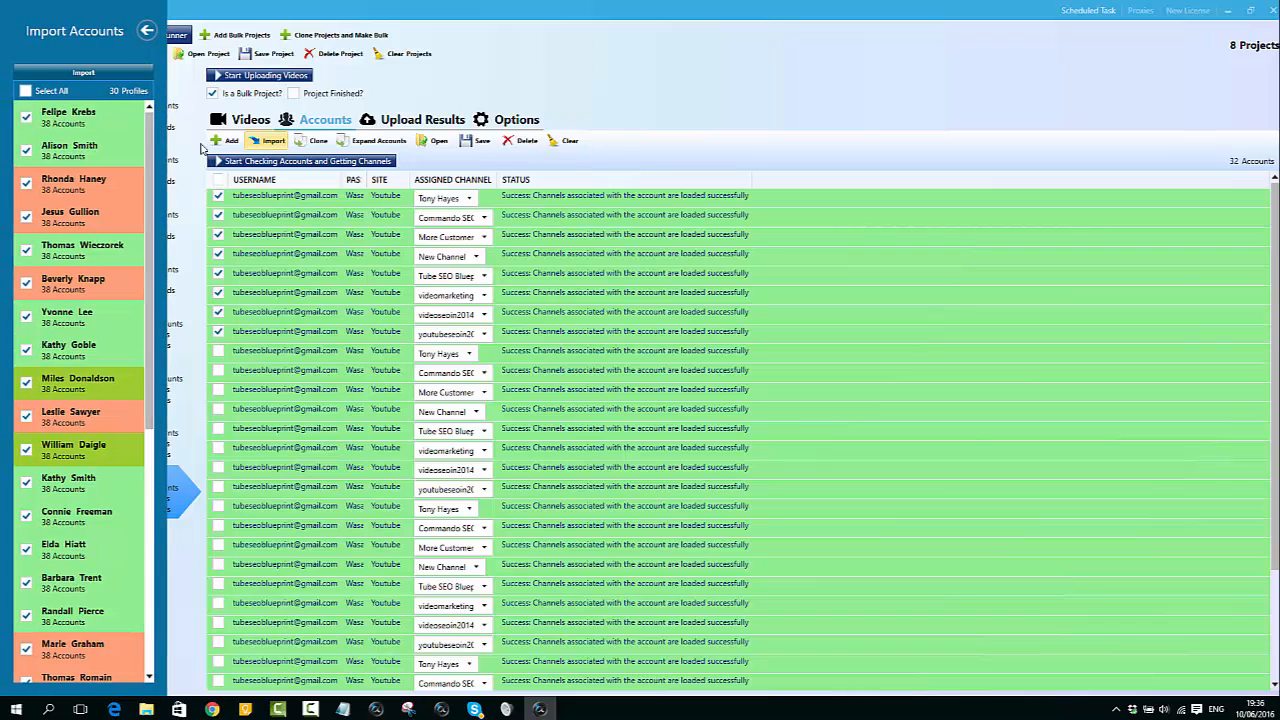
pyautogui.click(24, 91)
pyautogui.click(72, 76)
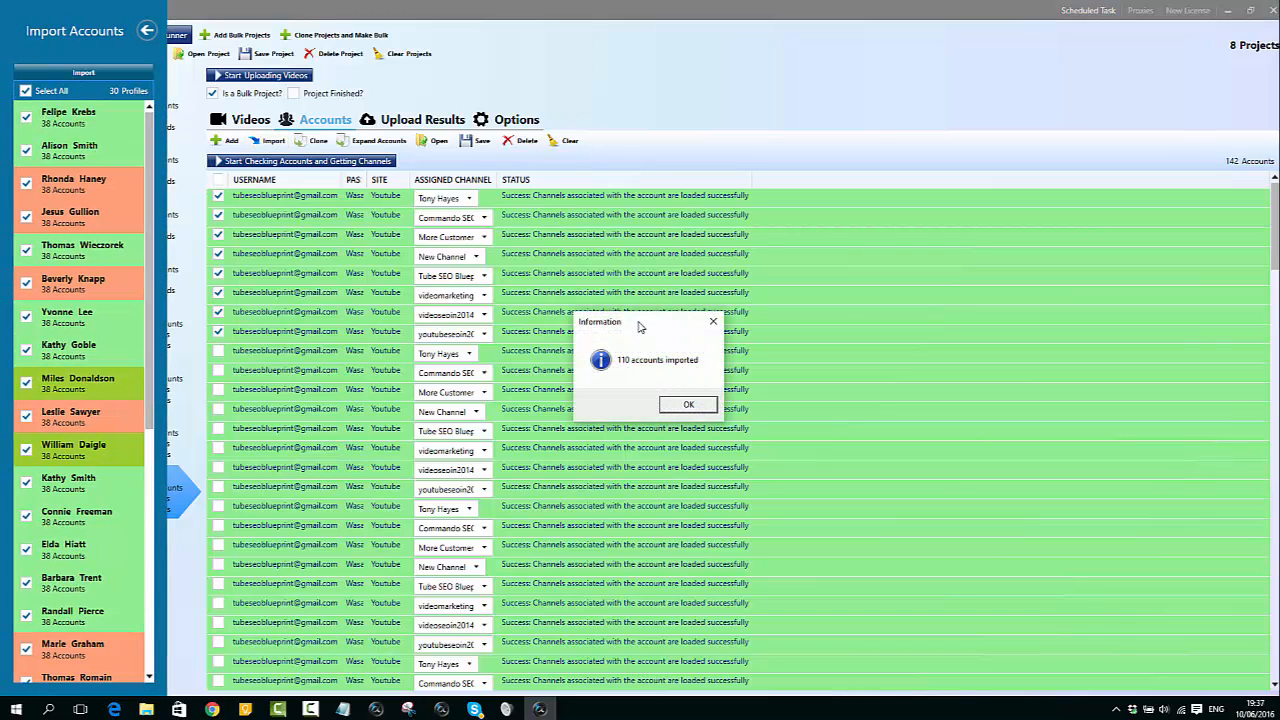
pyautogui.click(690, 405)
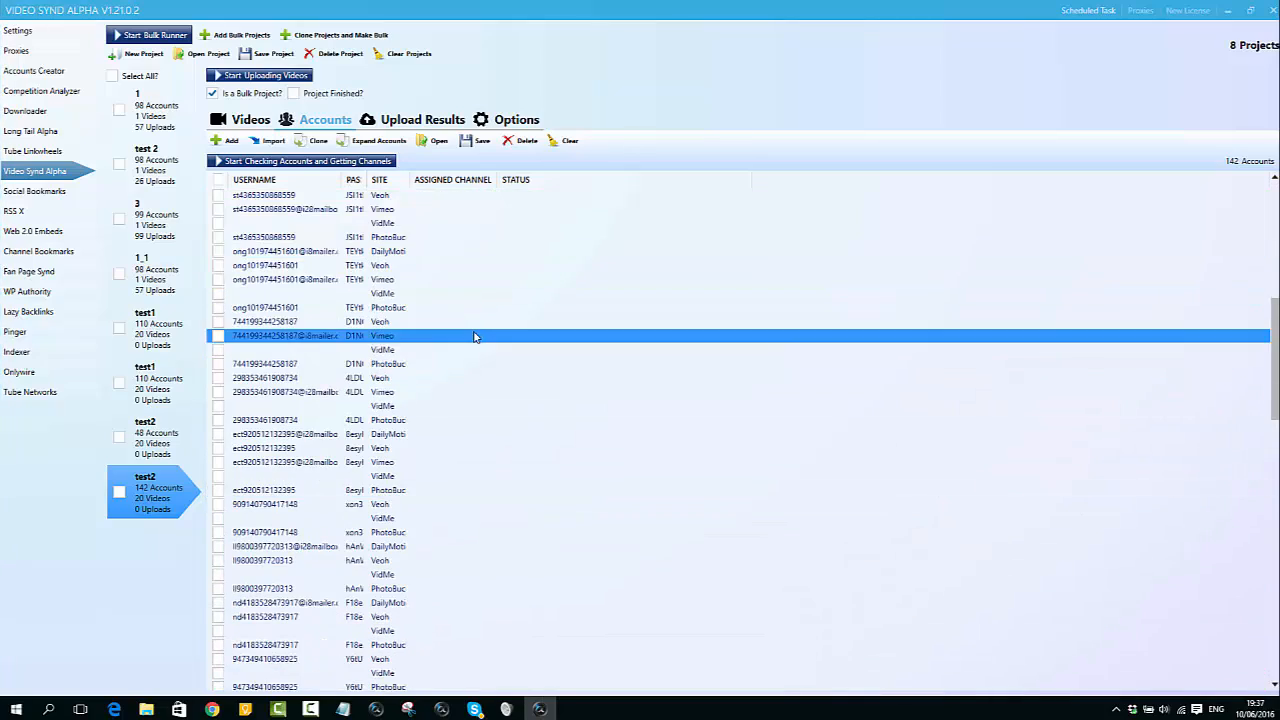
# Step: Look through the test2 project's YouTube and imported accounts, and view its video list
pyautogui.scroll(-15, 1010, 315)
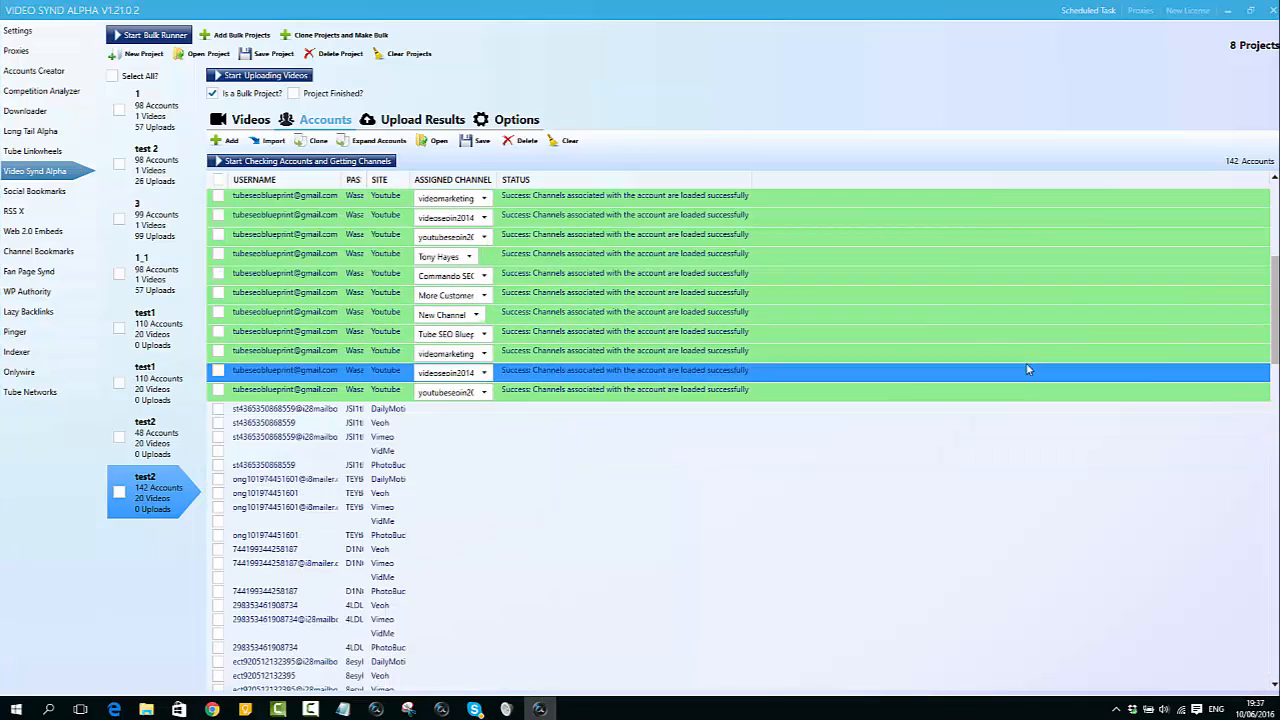
pyautogui.scroll(10, 1090, 405)
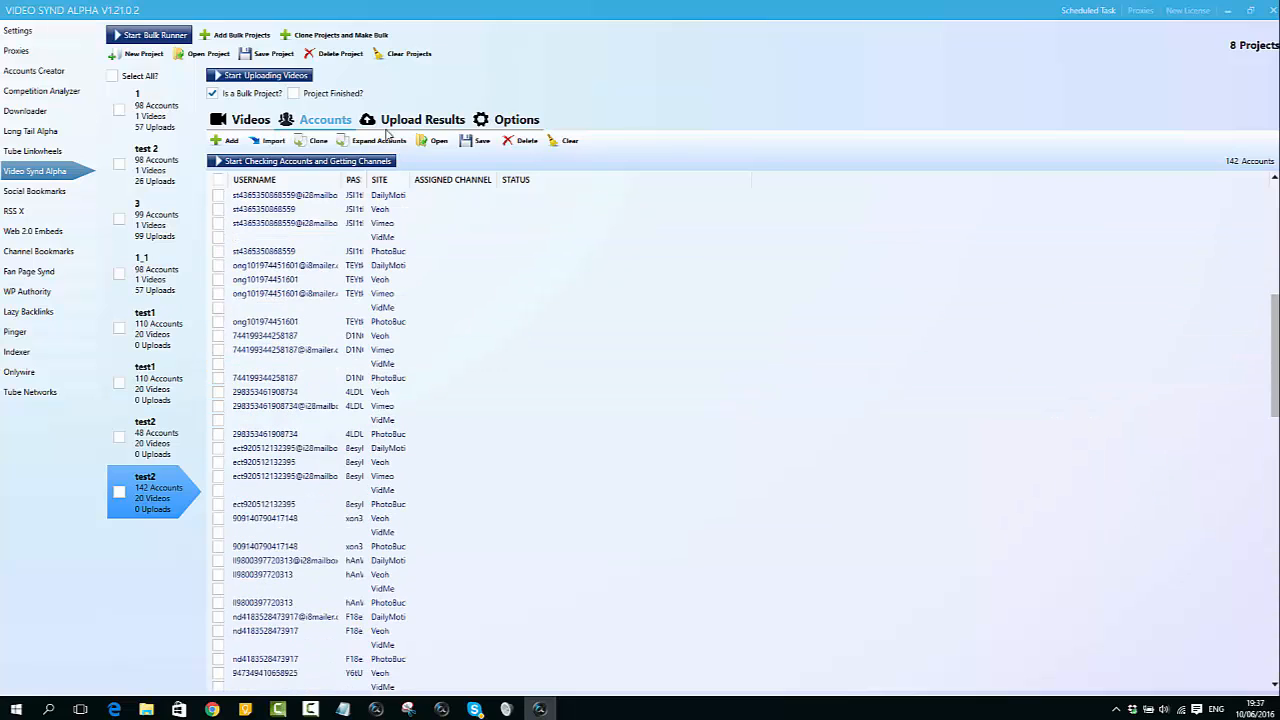
pyautogui.click(250, 120)
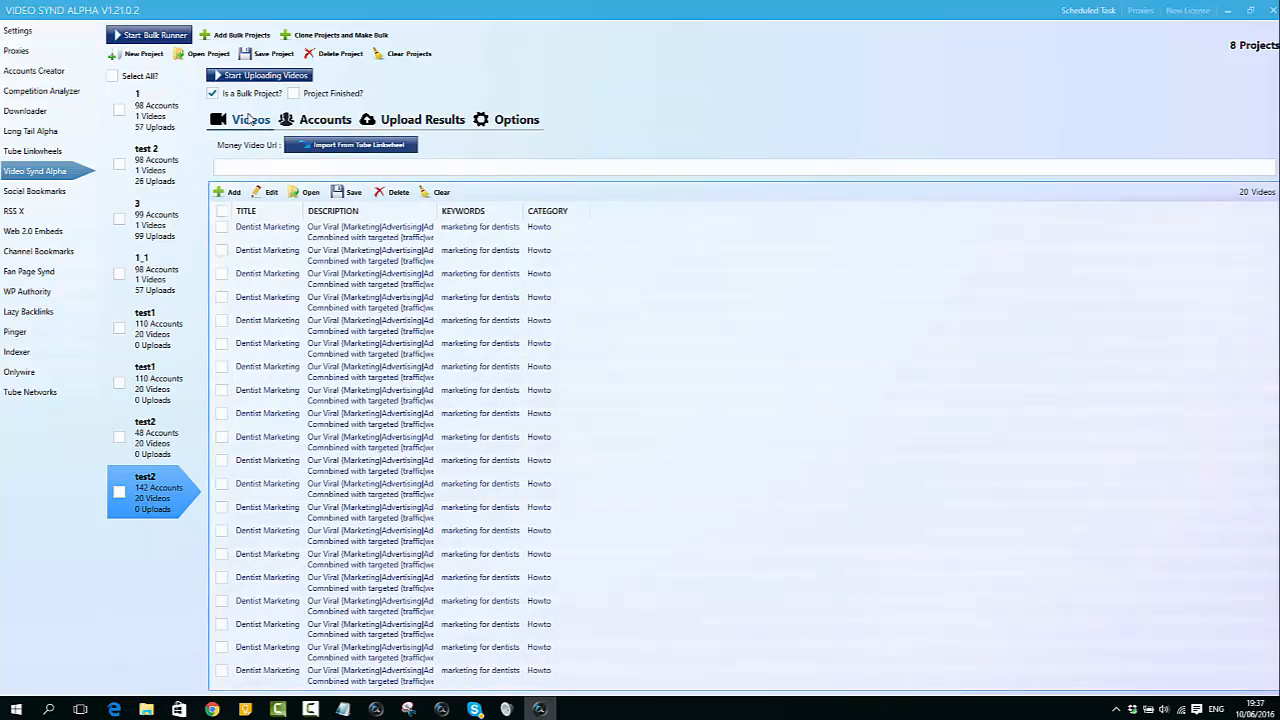
# Step: Open a new bulk project form and review its accounts and upload options
pyautogui.click(229, 37)
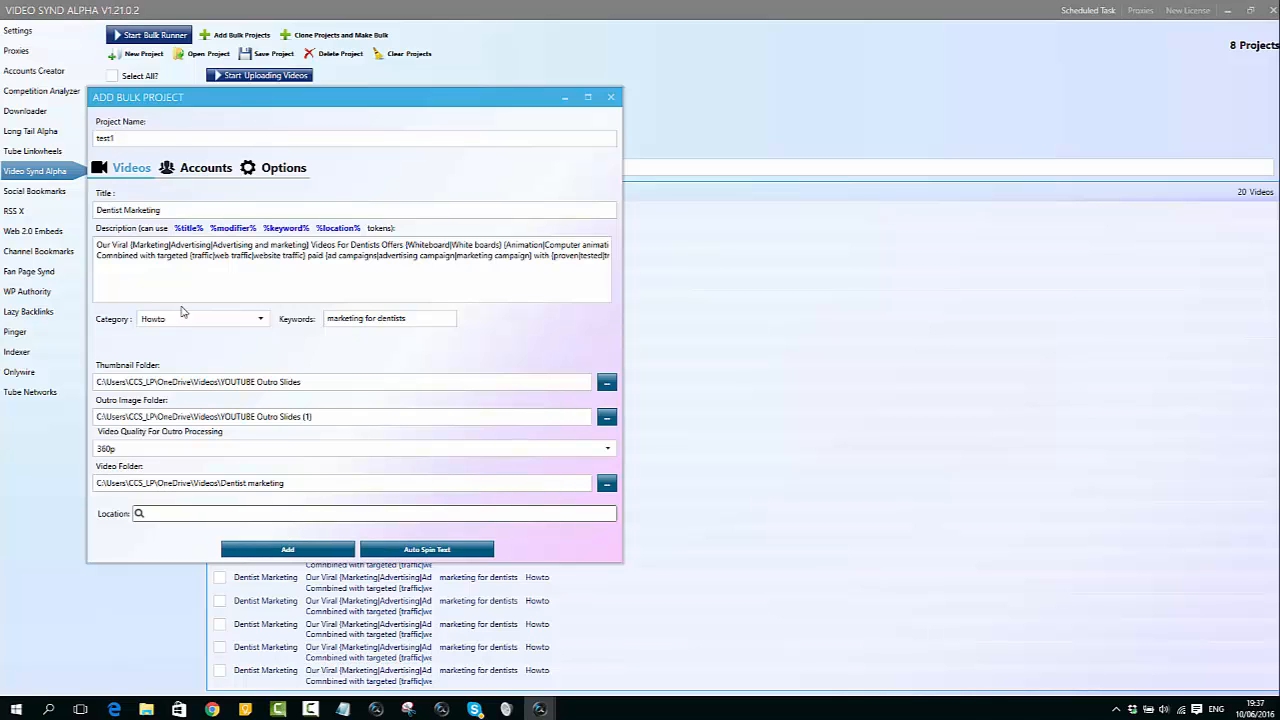
pyautogui.click(205, 168)
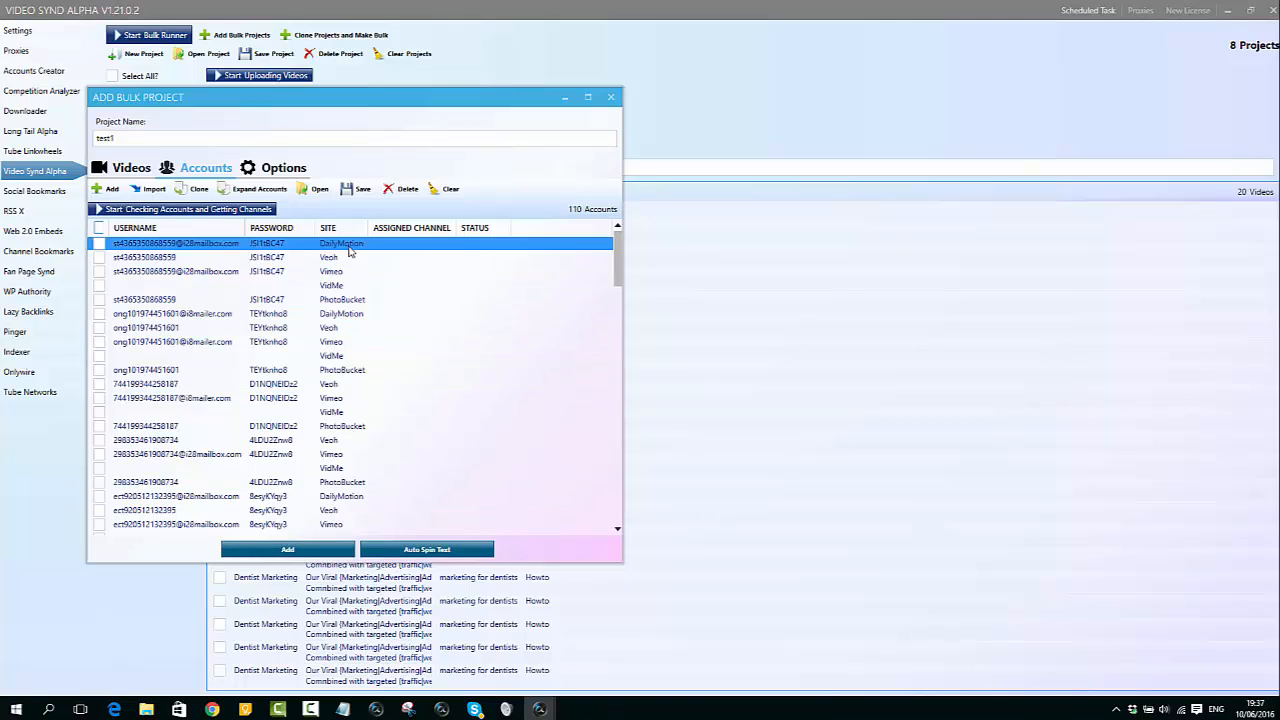
pyautogui.click(283, 168)
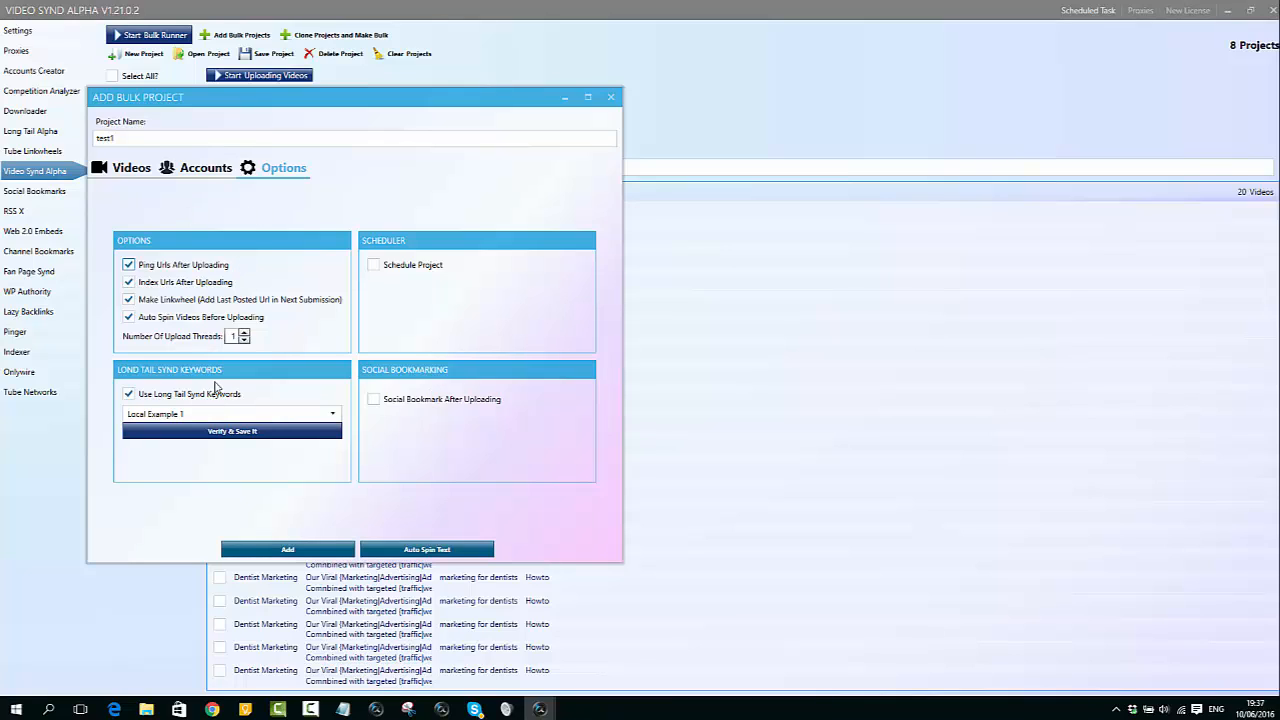
# Step: Enable social bookmarking after uploading with Long Tail Synd keywords from Local Example 1, and close the bulk project form without adding it
pyautogui.click(373, 399)
pyautogui.click(373, 411)
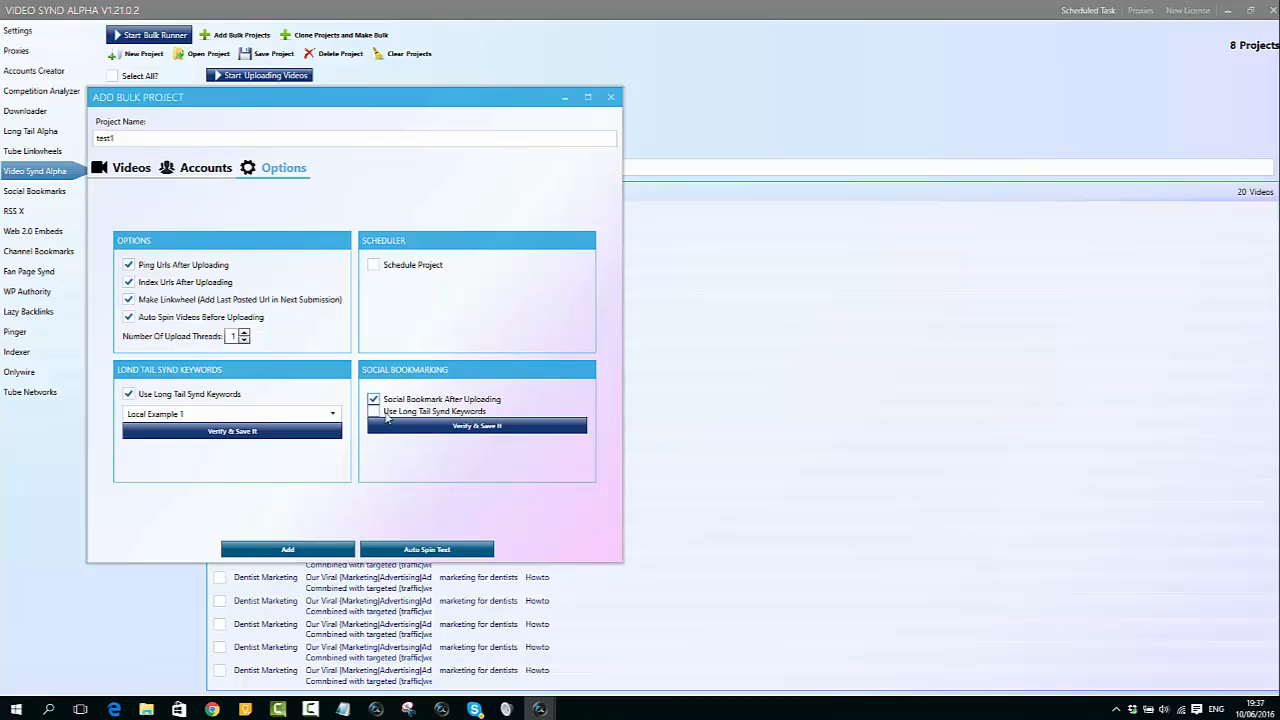
pyautogui.click(450, 431)
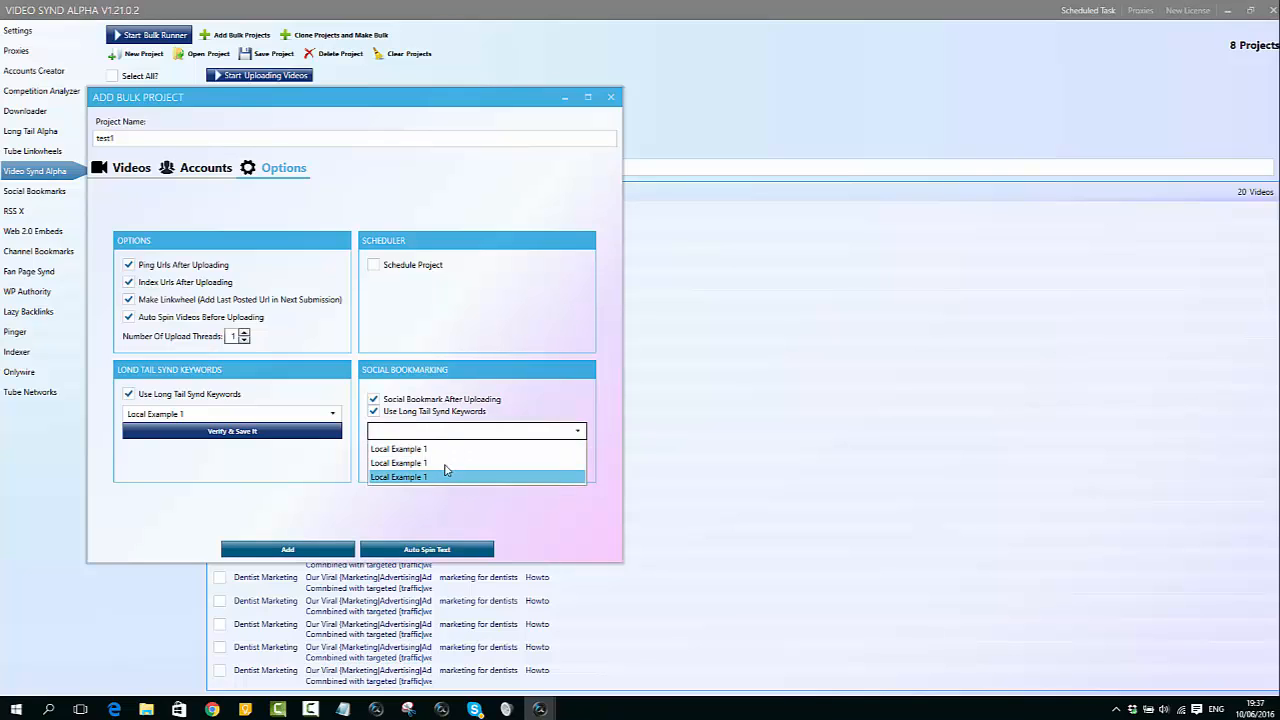
pyautogui.click(446, 449)
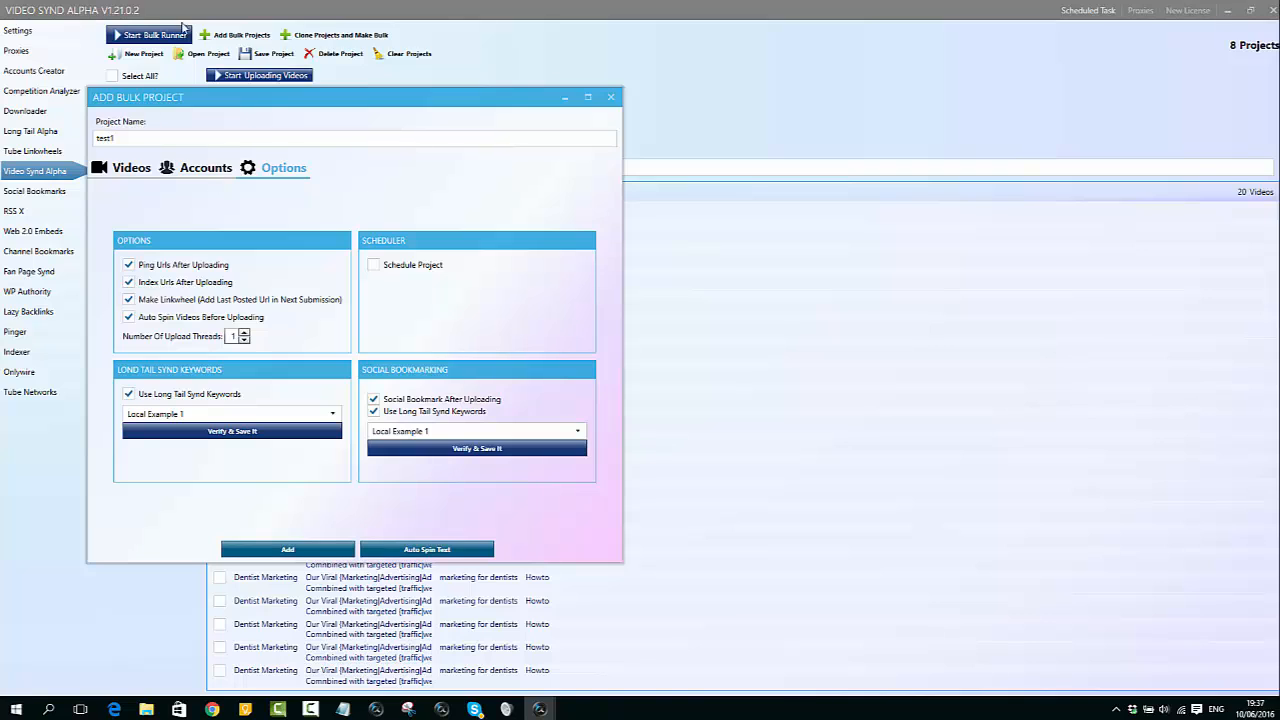
pyautogui.click(611, 99)
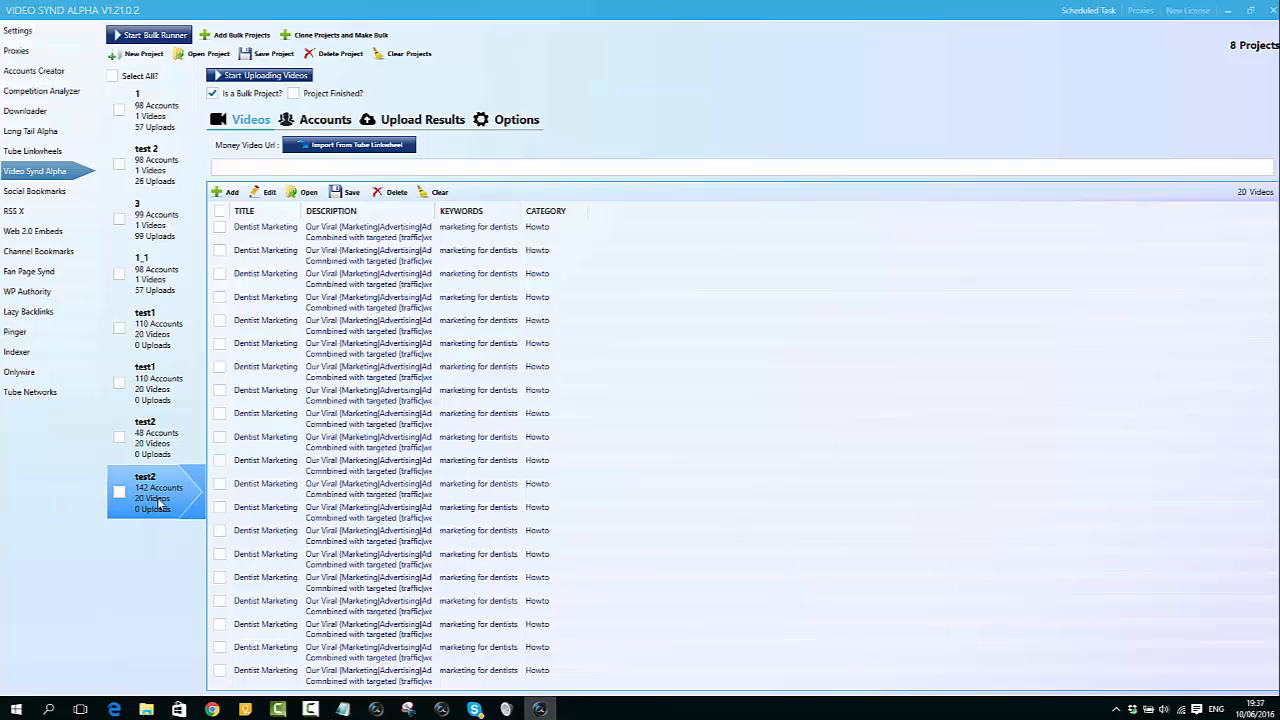
# Step: Compare the account lists of the two test2 projects
pyautogui.click(155, 440)
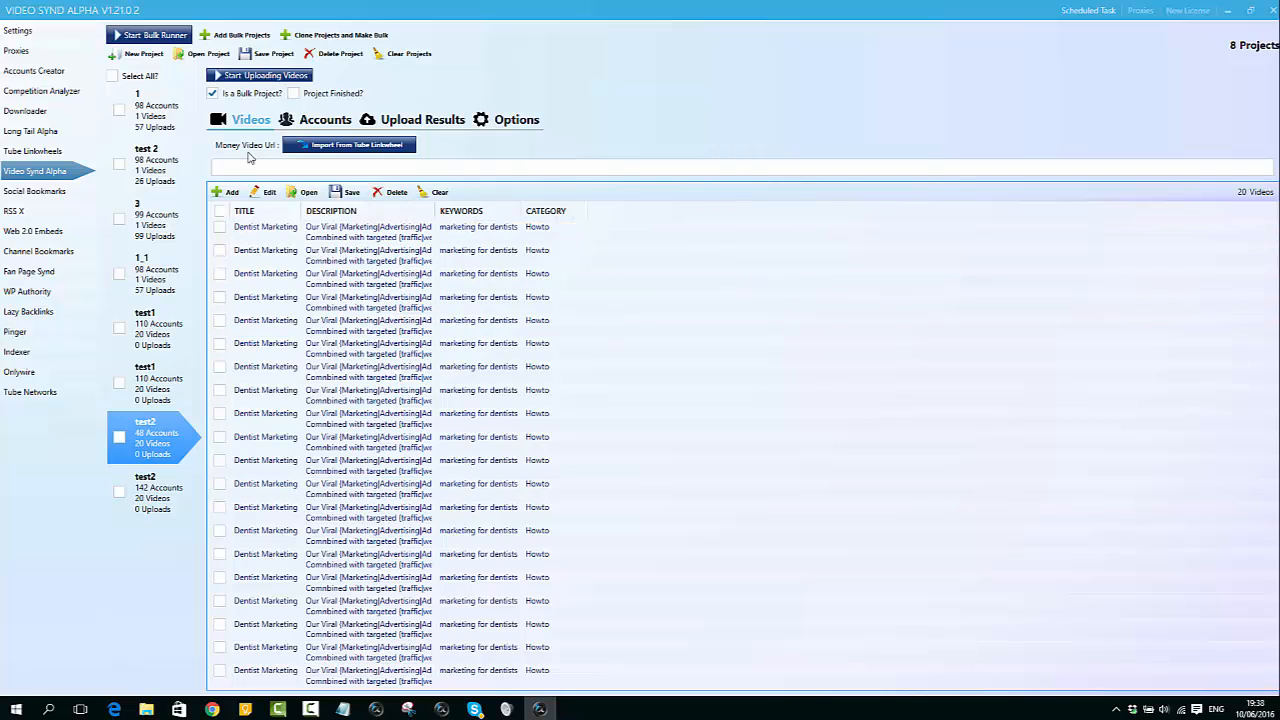
pyautogui.click(331, 125)
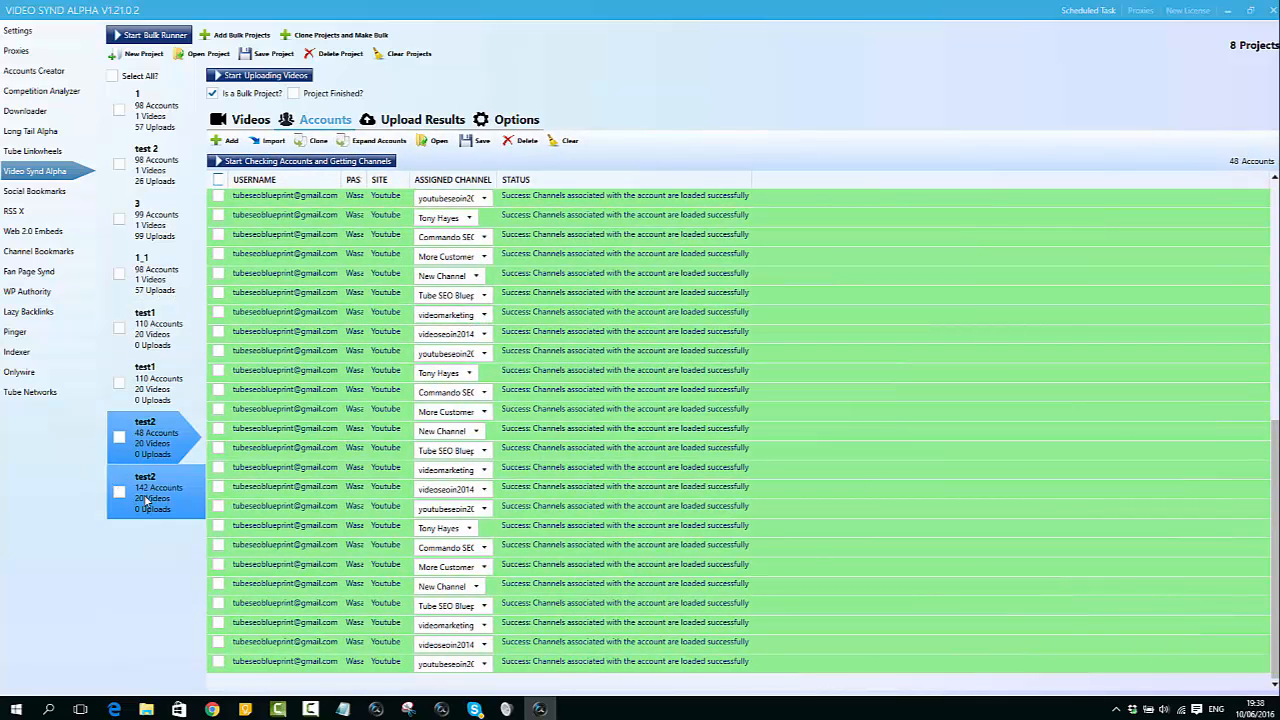
pyautogui.click(147, 500)
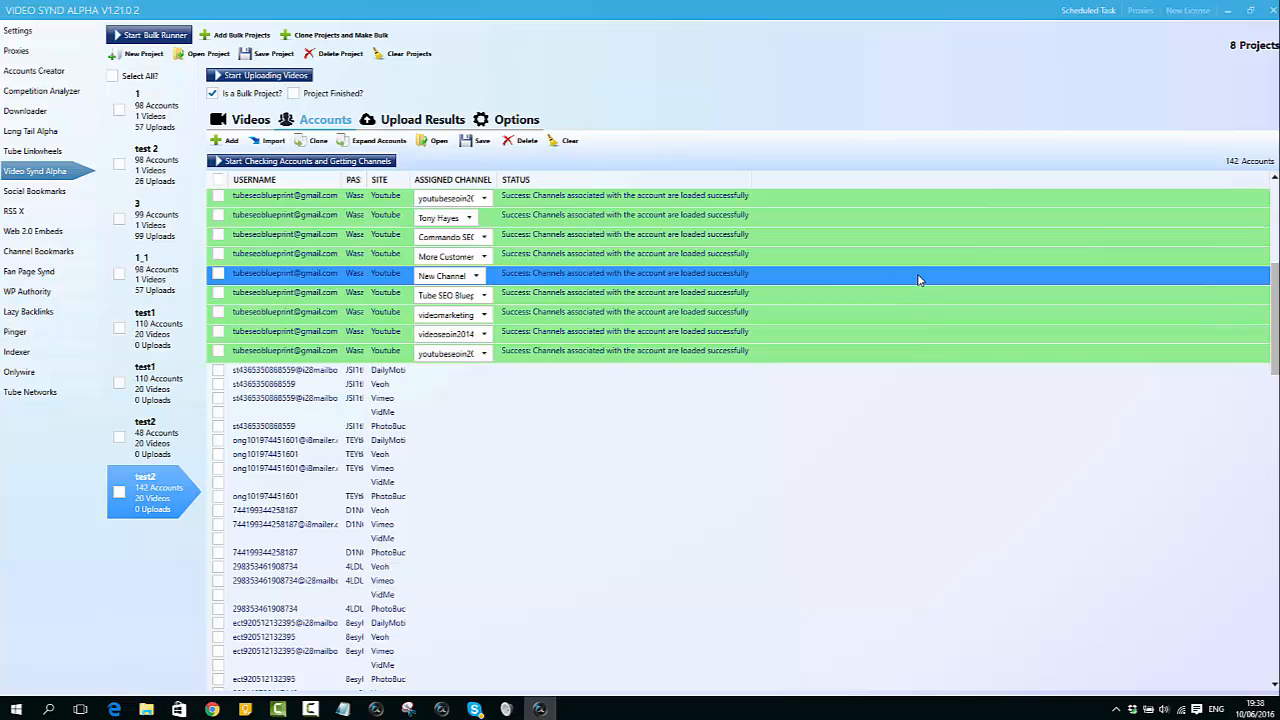
# Step: Review the last test2 project's video list and money video URL field, and return to its accounts
pyautogui.click(245, 120)
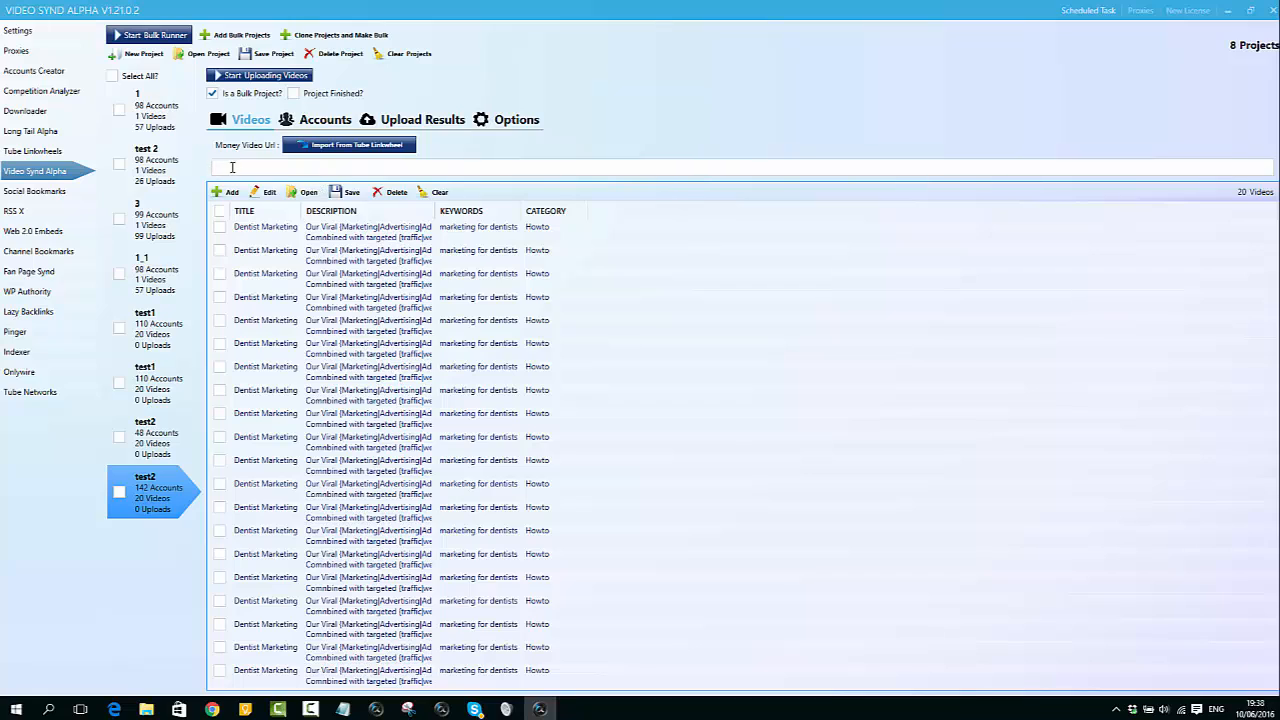
pyautogui.click(240, 166)
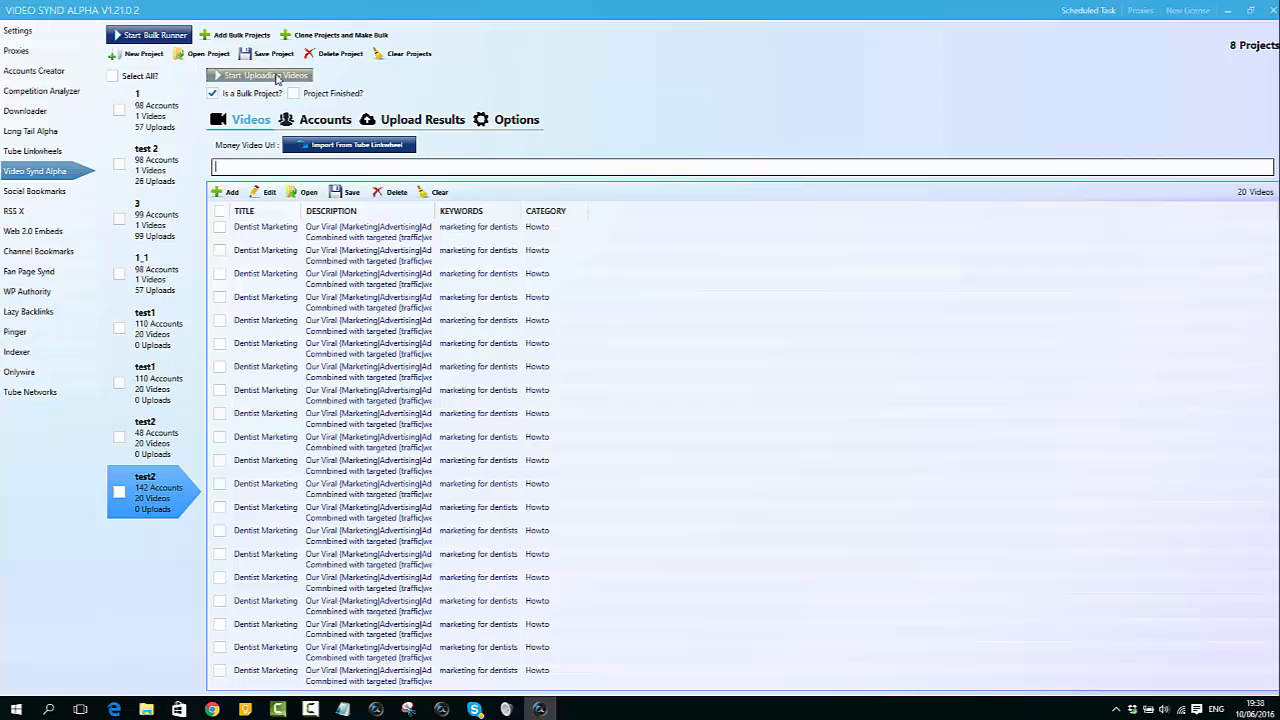
pyautogui.click(240, 76)
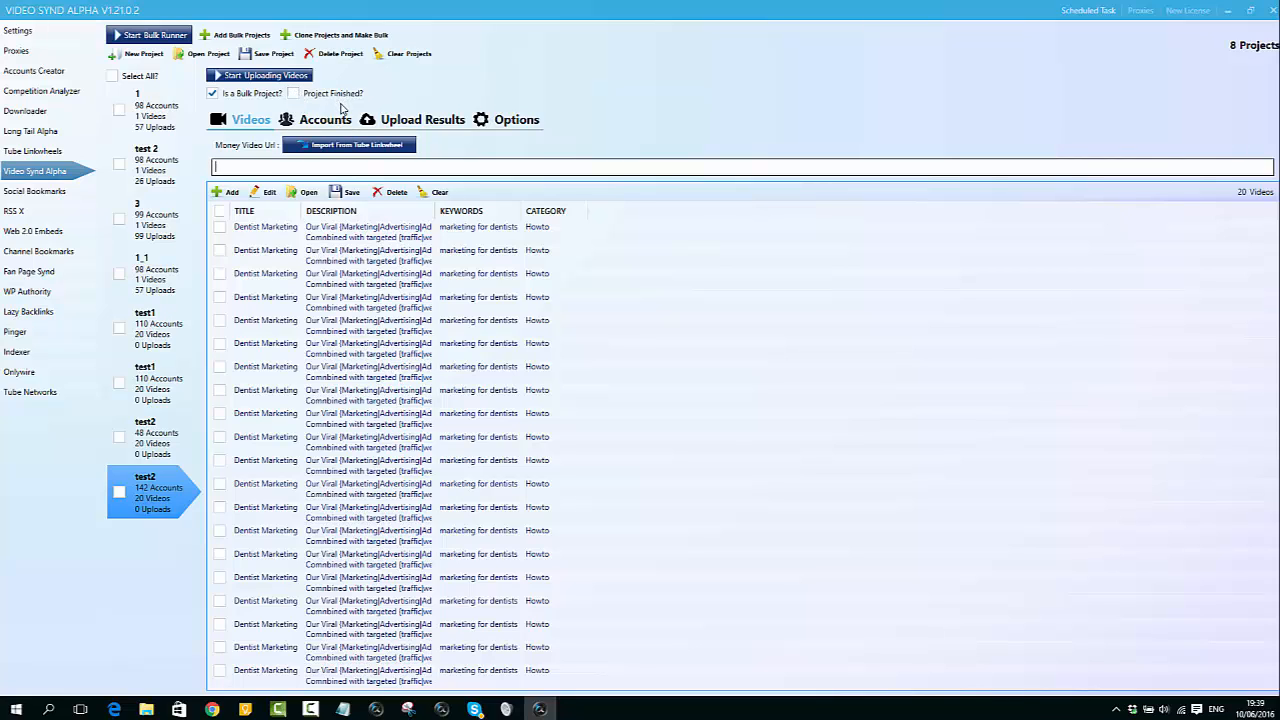
pyautogui.click(328, 120)
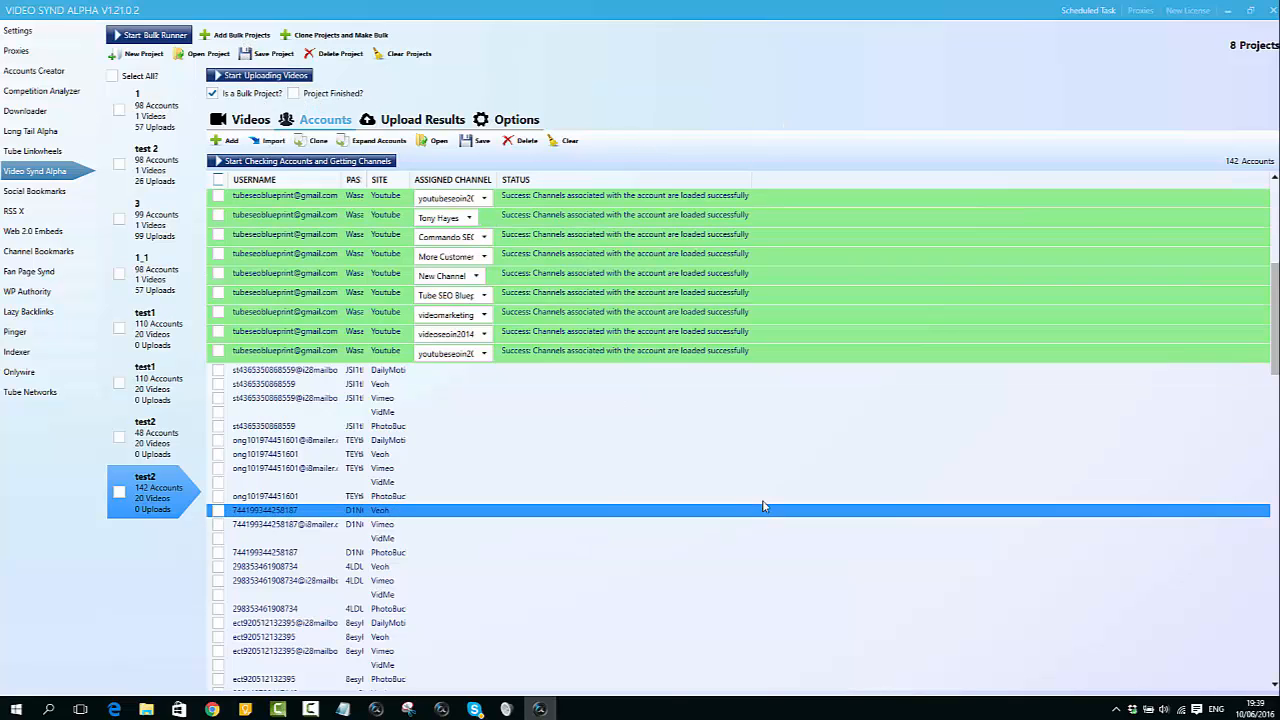
# Step: Add the test1 bulk project with its Dentist Marketing videos and Pattaya location, and inspect the accounts of the first newly added project
pyautogui.click(226, 35)
pyautogui.click(255, 69)
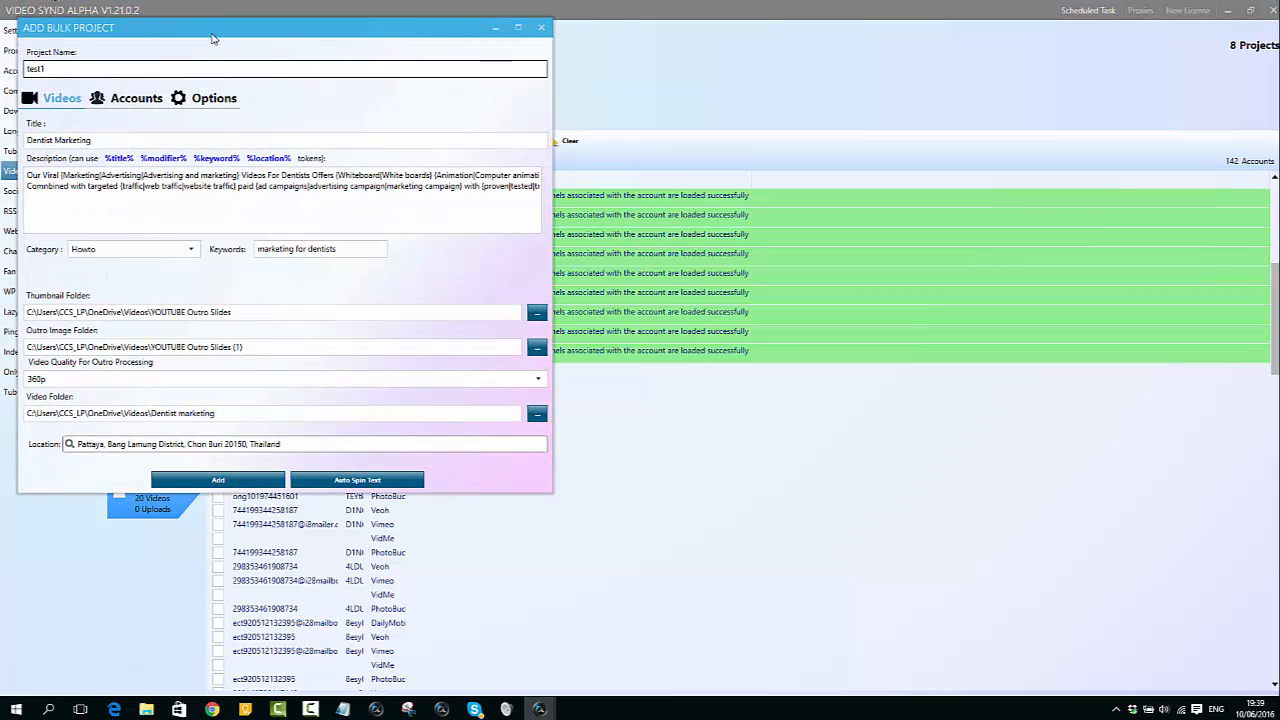
pyautogui.moveTo(216, 38); pyautogui.dragTo(269, 86)
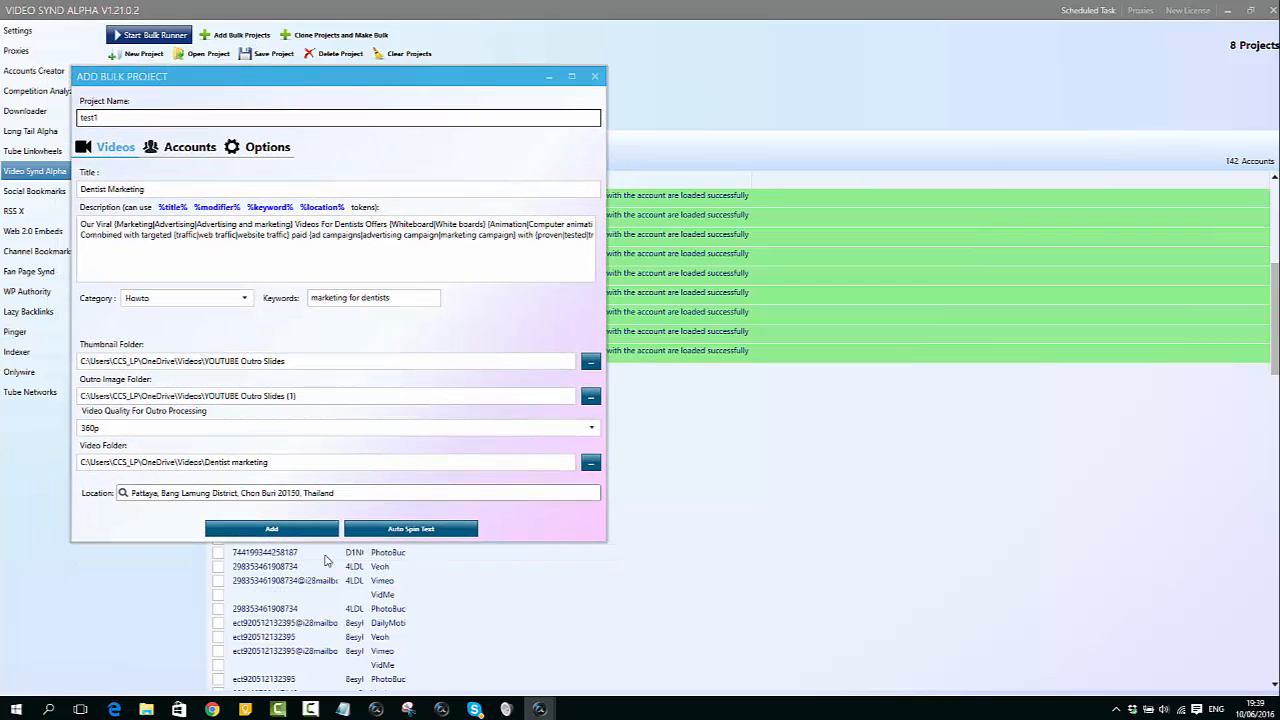
pyautogui.click(272, 531)
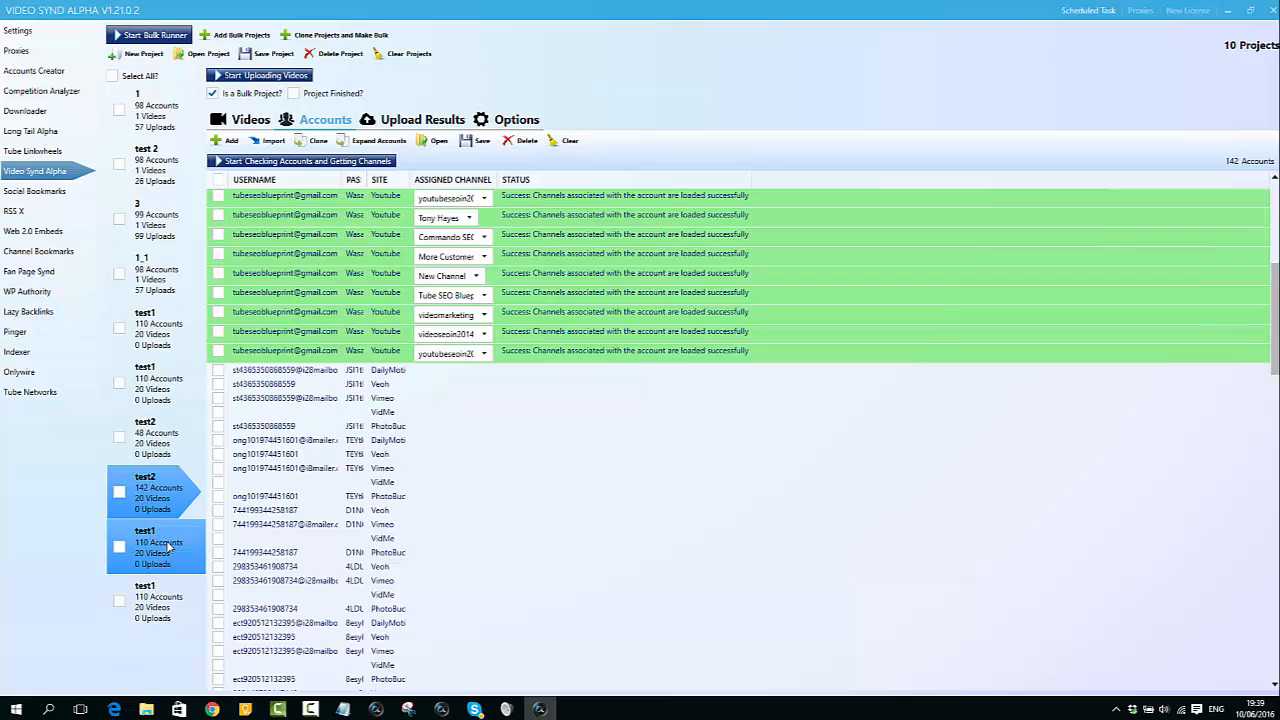
pyautogui.click(167, 552)
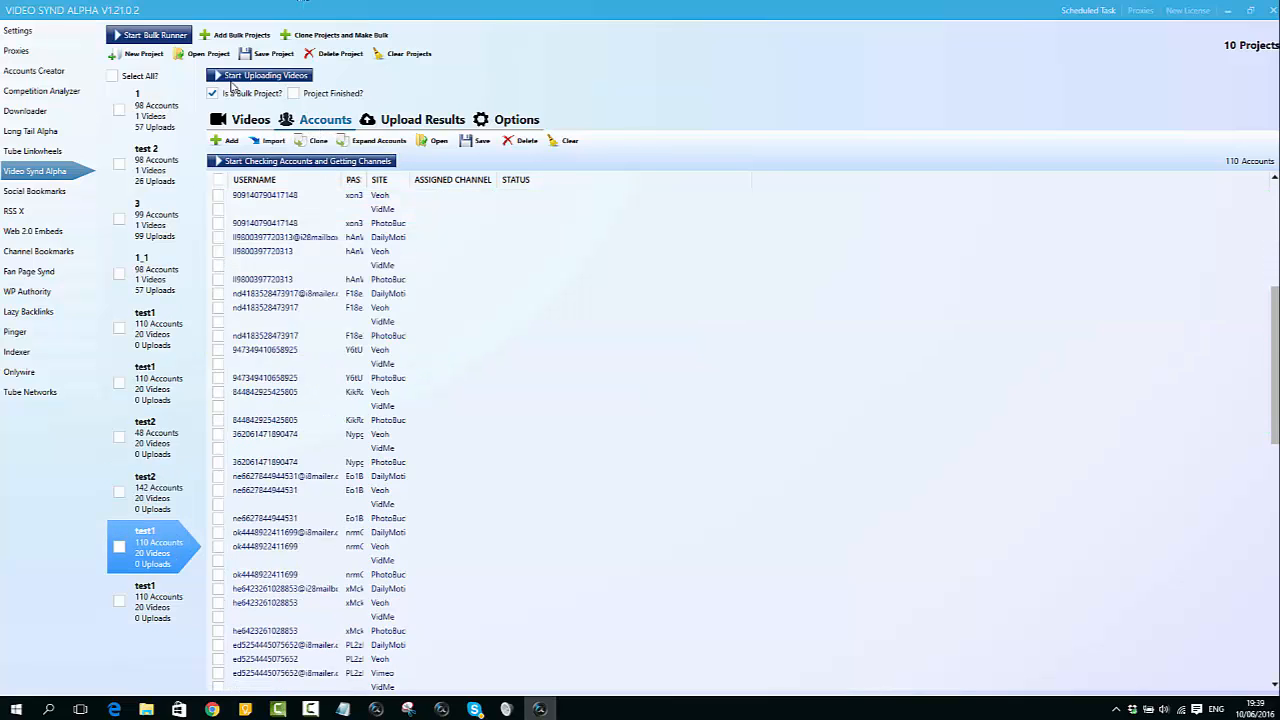
pyautogui.scroll(8, 464, 434)
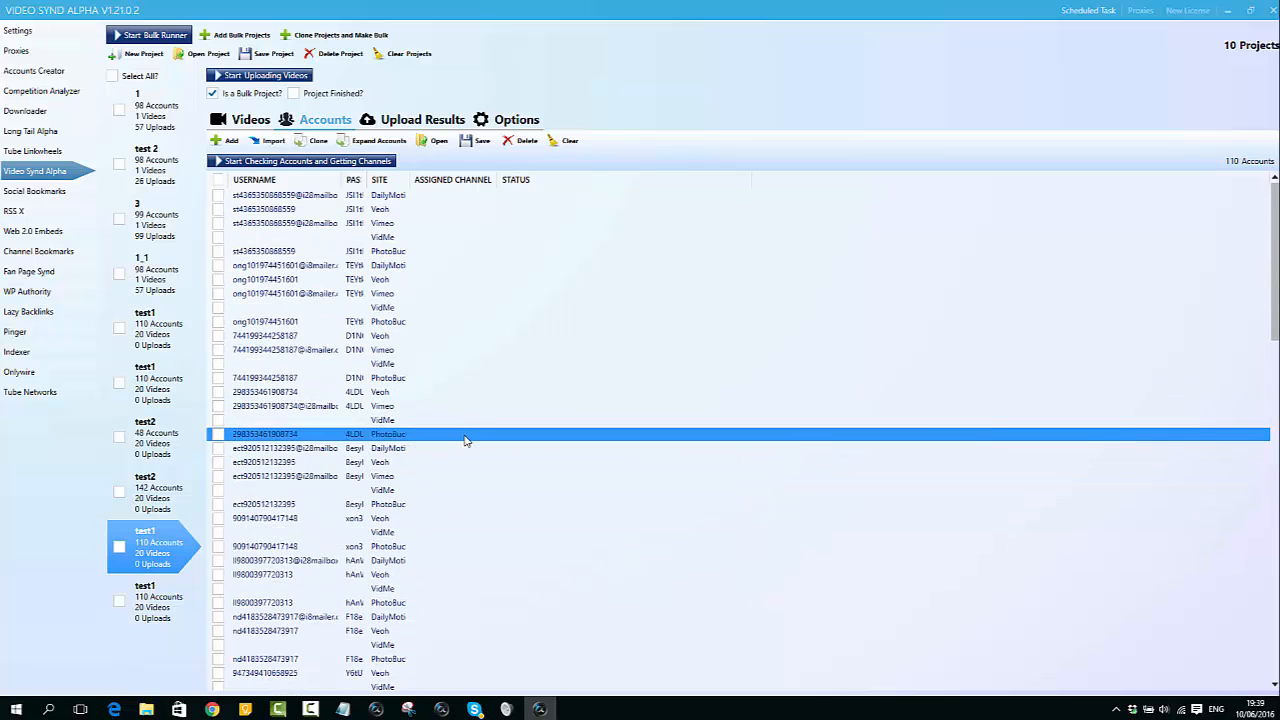
# Step: Review the bulk form's test1 accounts and its Local Example 1 keyword and social bookmarking options, and add it as another bulk project
pyautogui.click(232, 34)
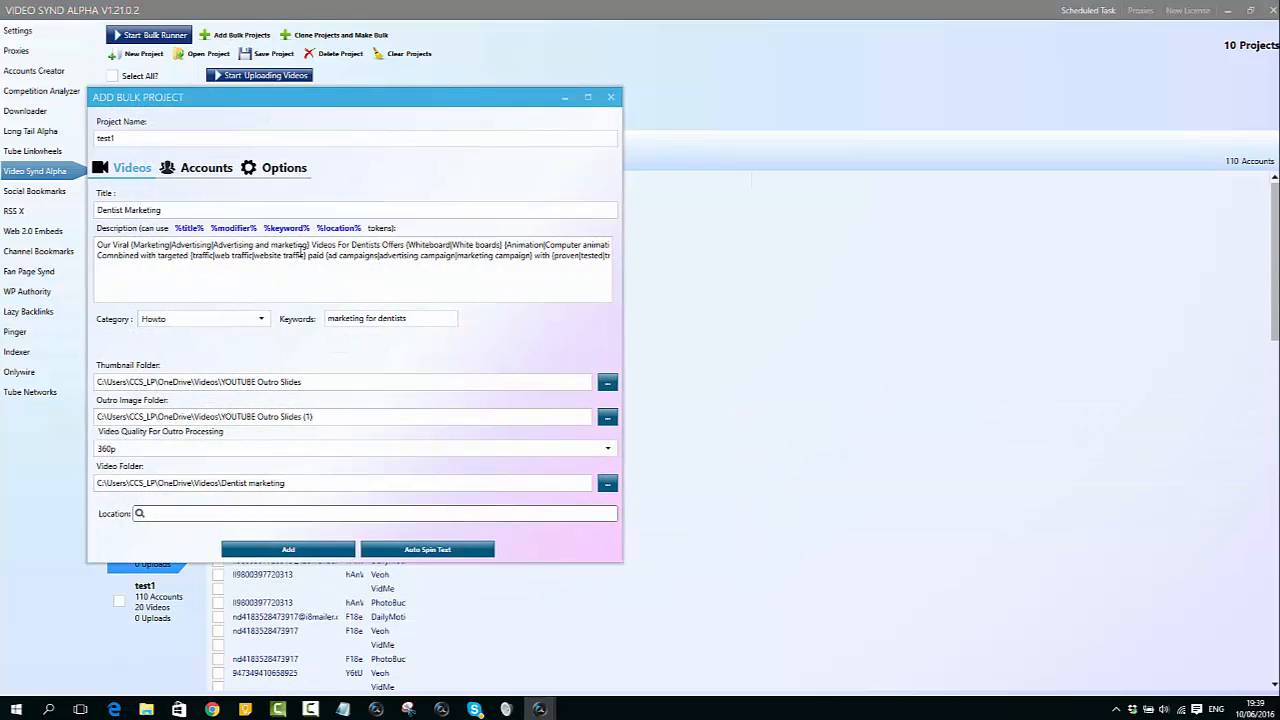
pyautogui.click(203, 169)
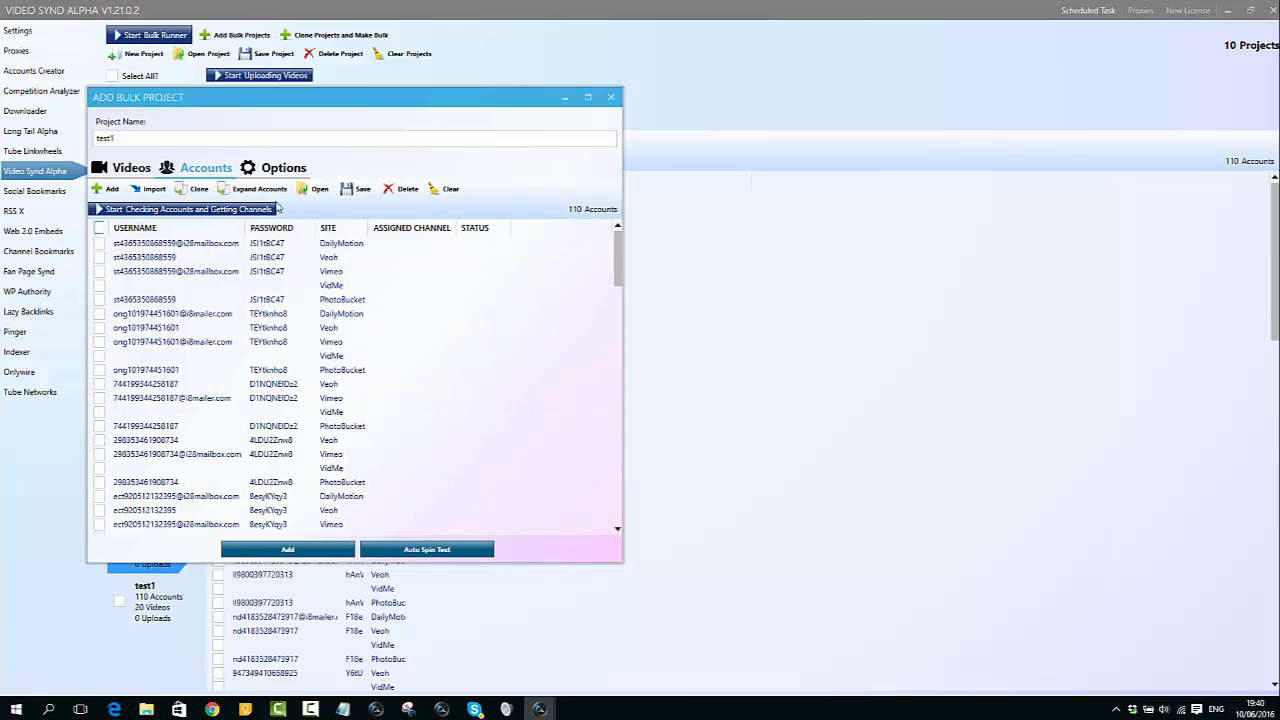
pyautogui.click(283, 168)
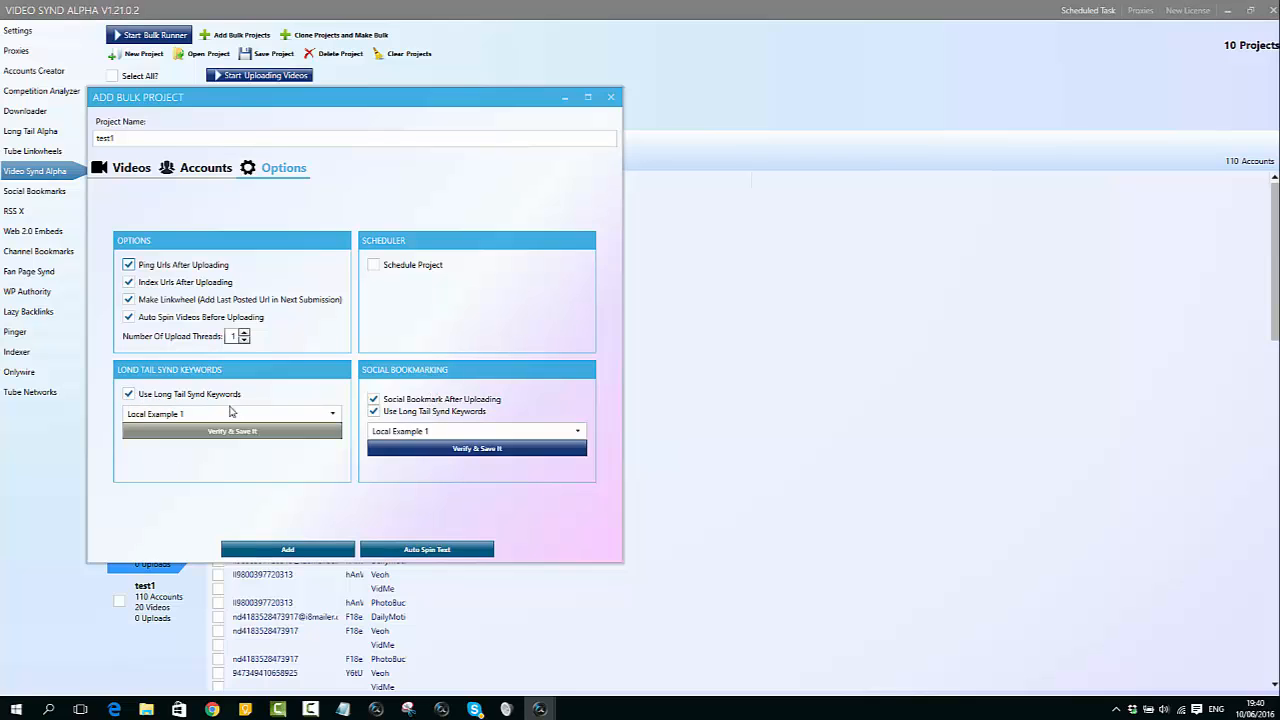
pyautogui.click(285, 550)
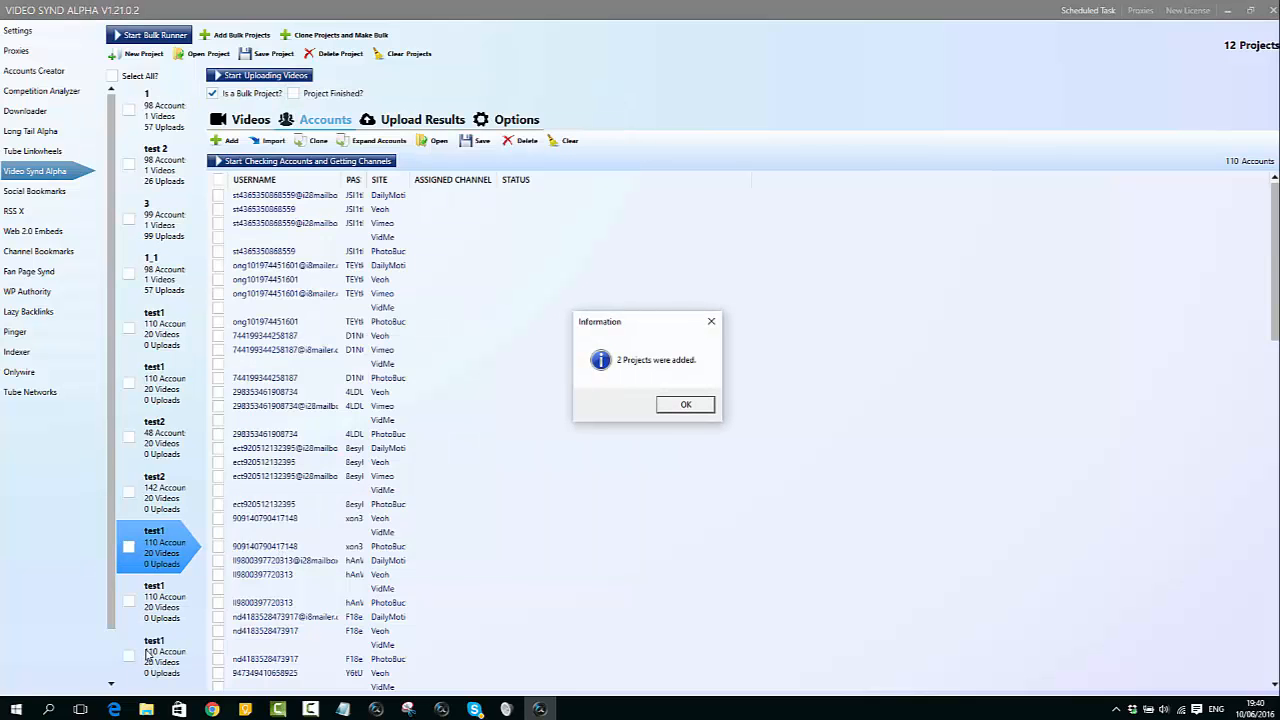
pyautogui.click(664, 406)
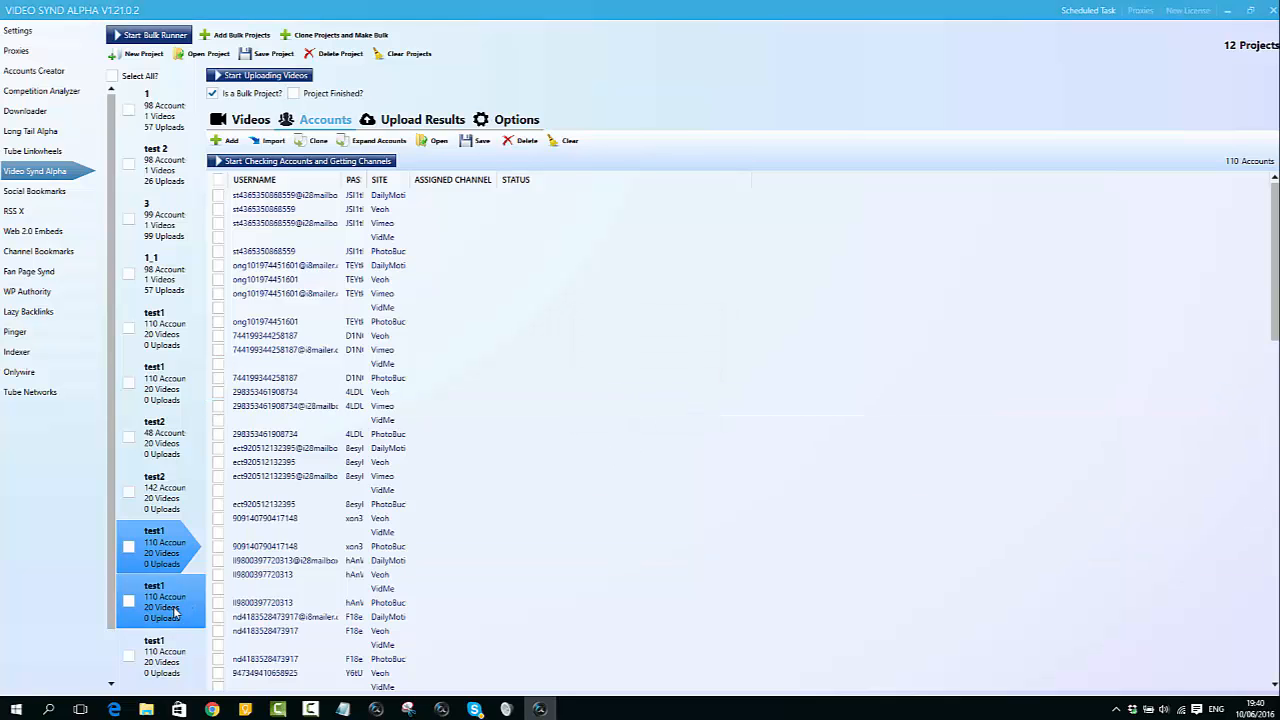
# Step: Review the tenth project in the list, test1, checking its videos, money video URL field and upload options
pyautogui.click(174, 616)
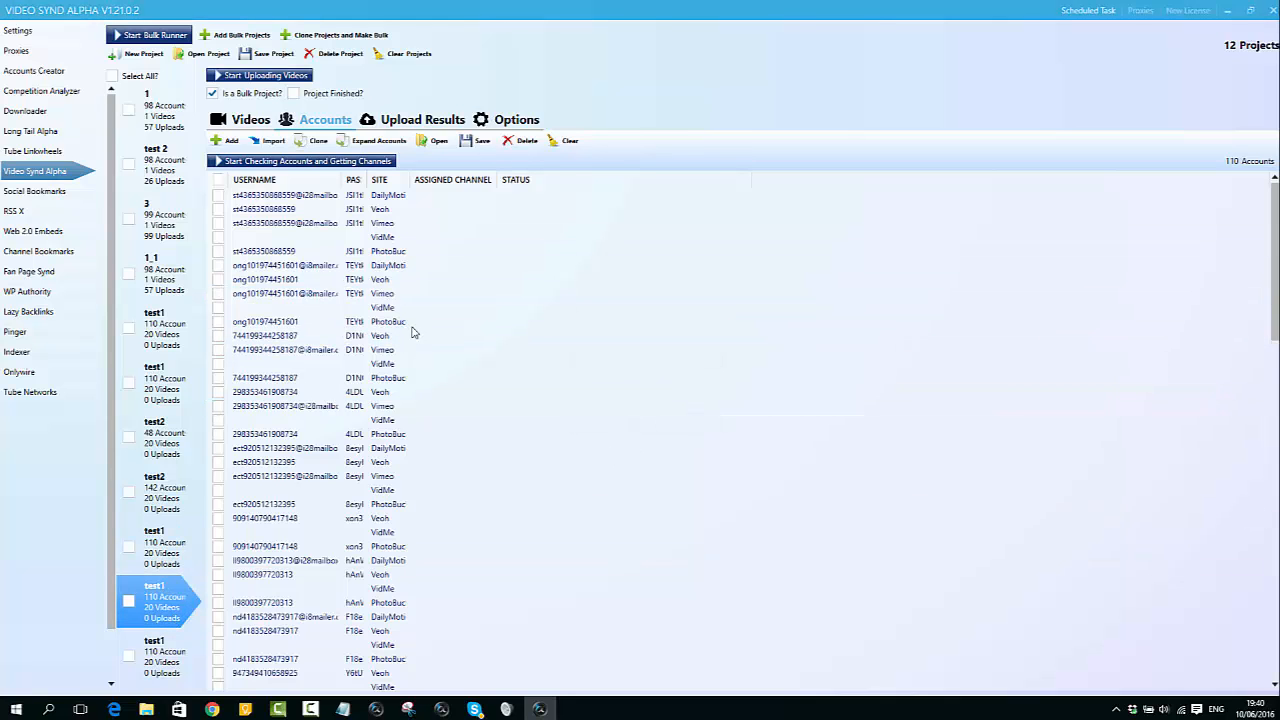
pyautogui.click(251, 121)
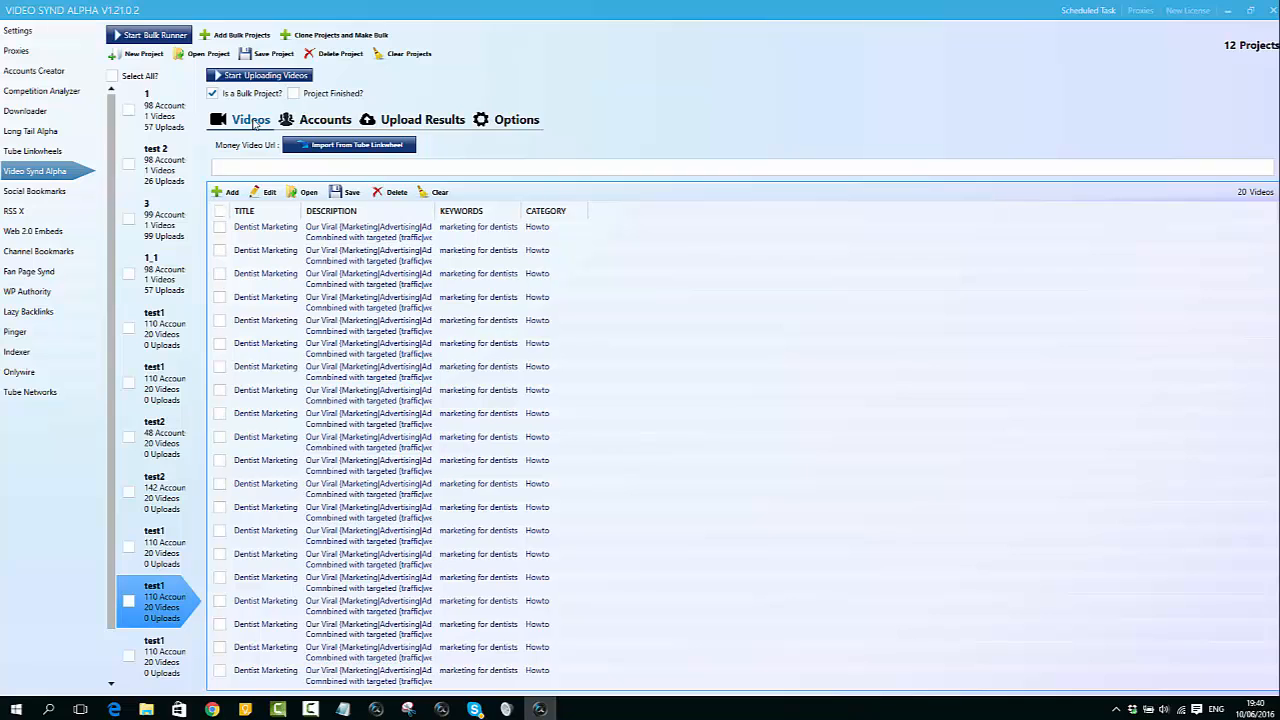
pyautogui.click(245, 166)
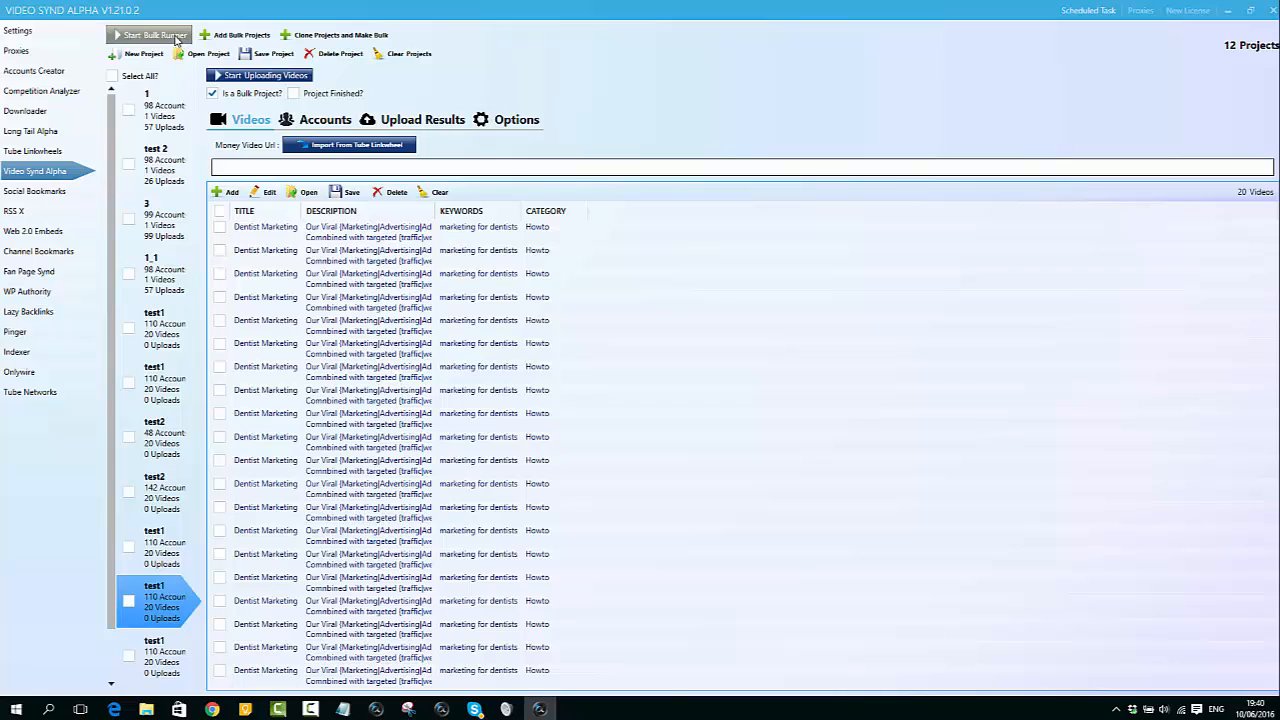
pyautogui.click(839, 232)
pyautogui.click(840, 300)
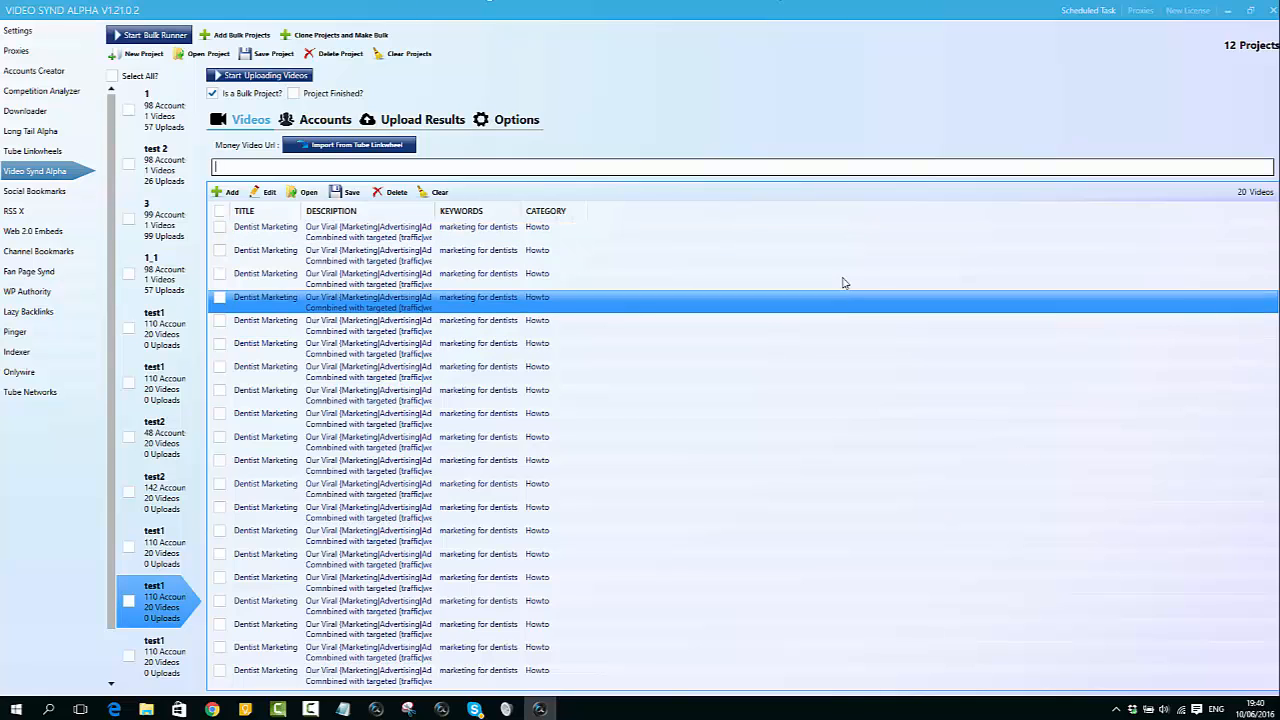
pyautogui.click(842, 283)
pyautogui.click(522, 575)
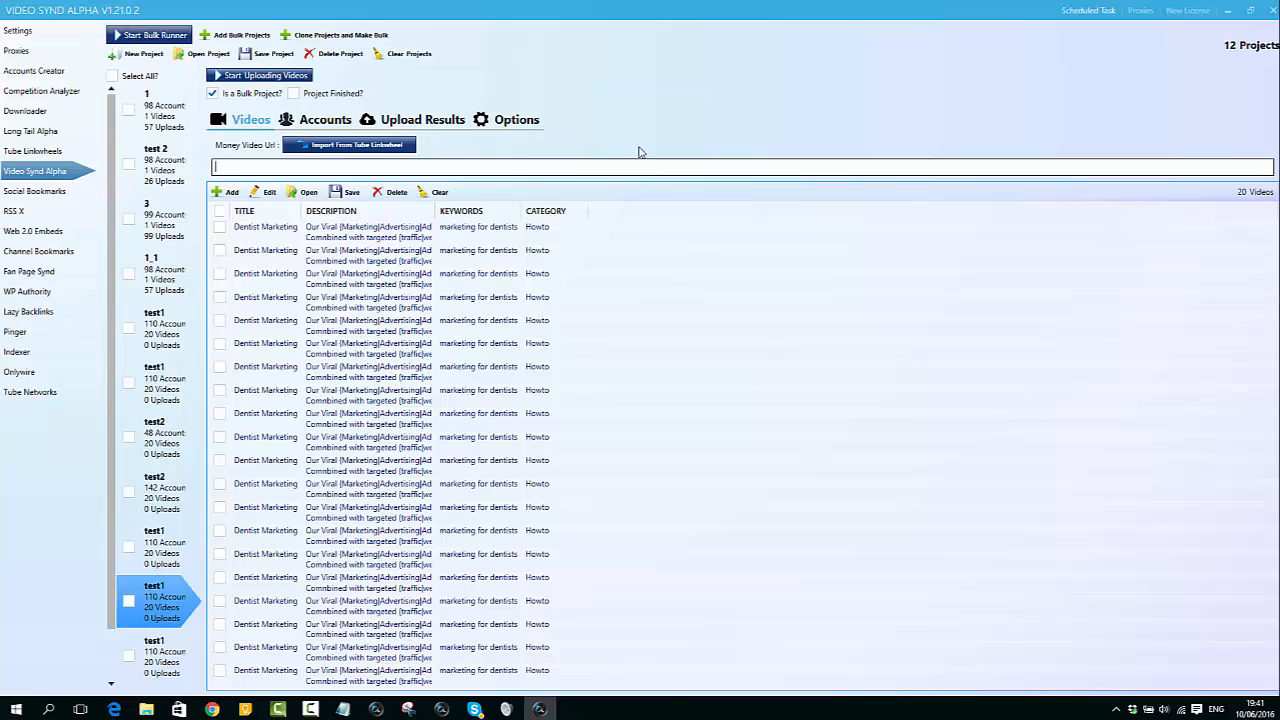
pyautogui.click(511, 115)
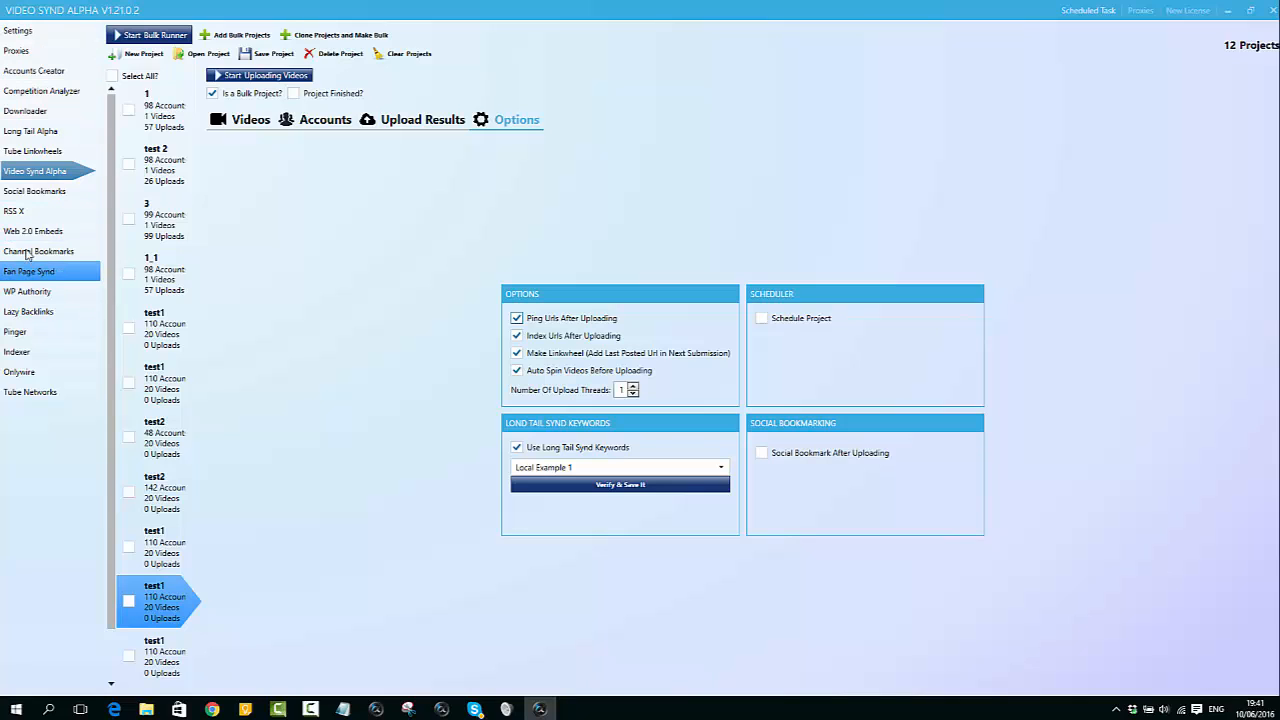
# Step: Load the videos of the kissimorg channel in Channel Bookmarks and select all of them
pyautogui.click(30, 253)
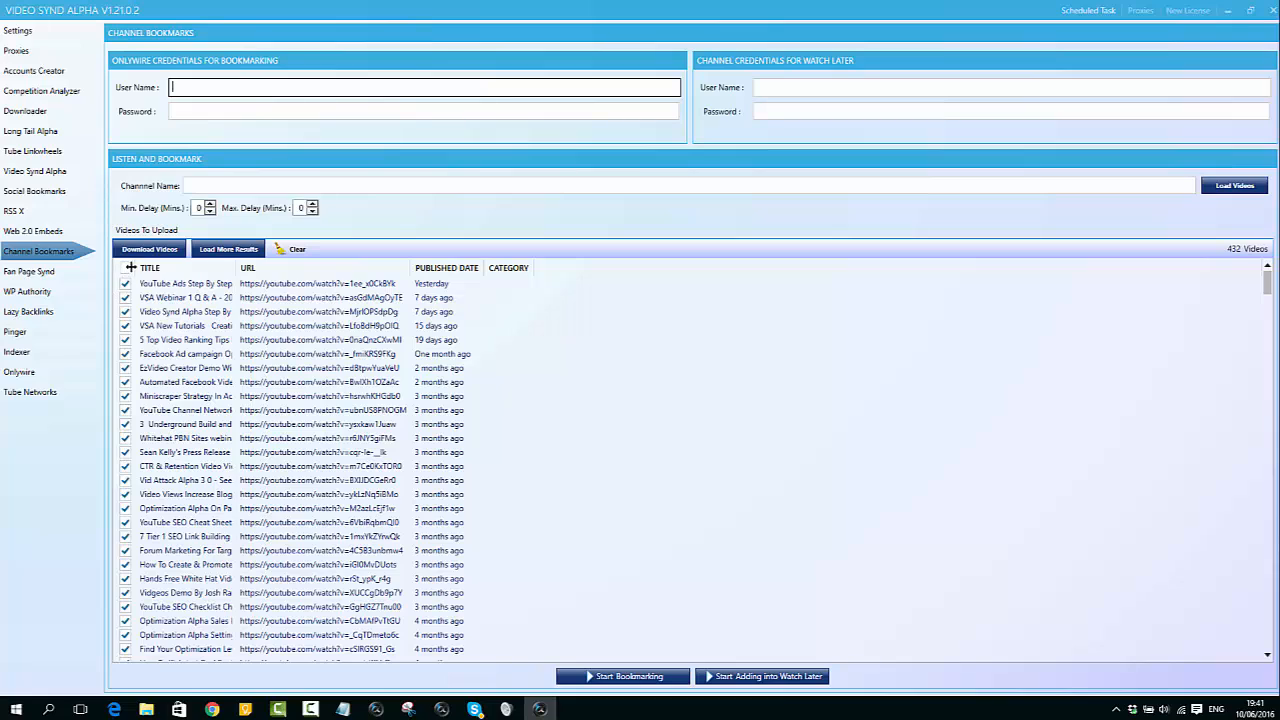
pyautogui.click(288, 186)
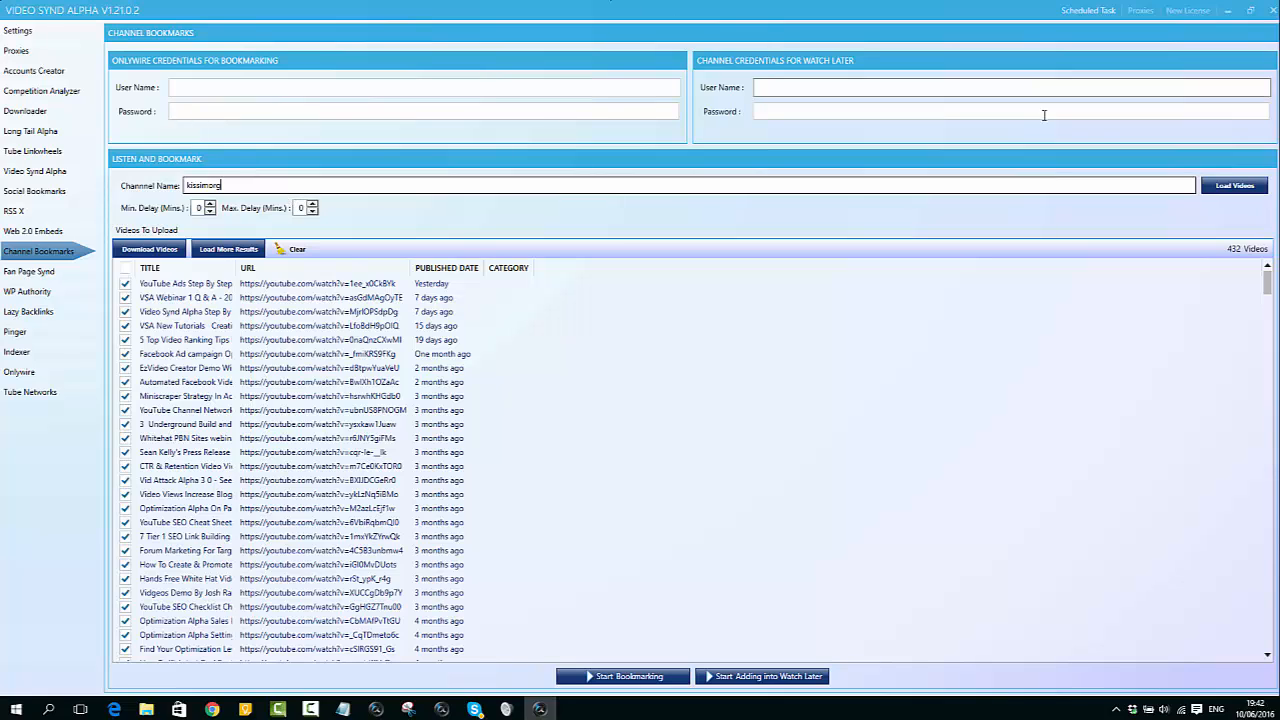
pyautogui.click(1228, 186)
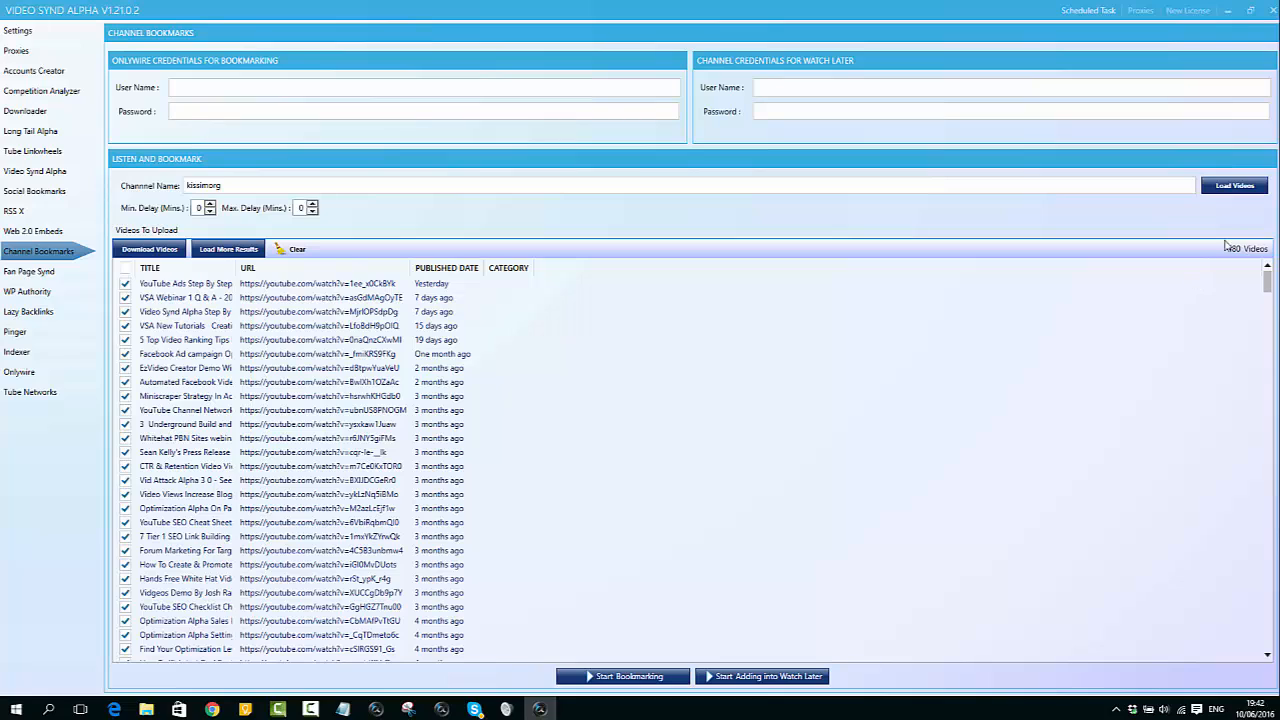
pyautogui.click(1229, 190)
pyautogui.click(1214, 192)
pyautogui.click(126, 284)
pyautogui.click(145, 250)
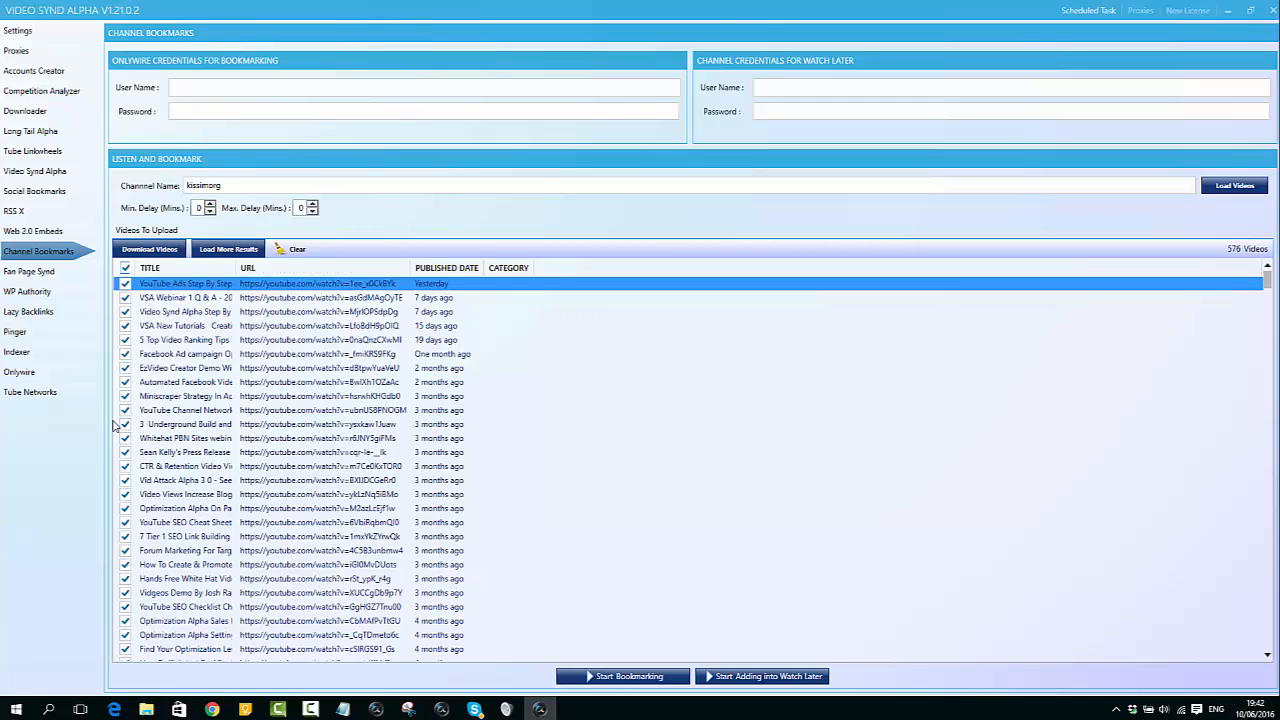
# Step: Check the Downloader settings for the output folder and video quality, and browse the output folders without changing anything
pyautogui.click(40, 31)
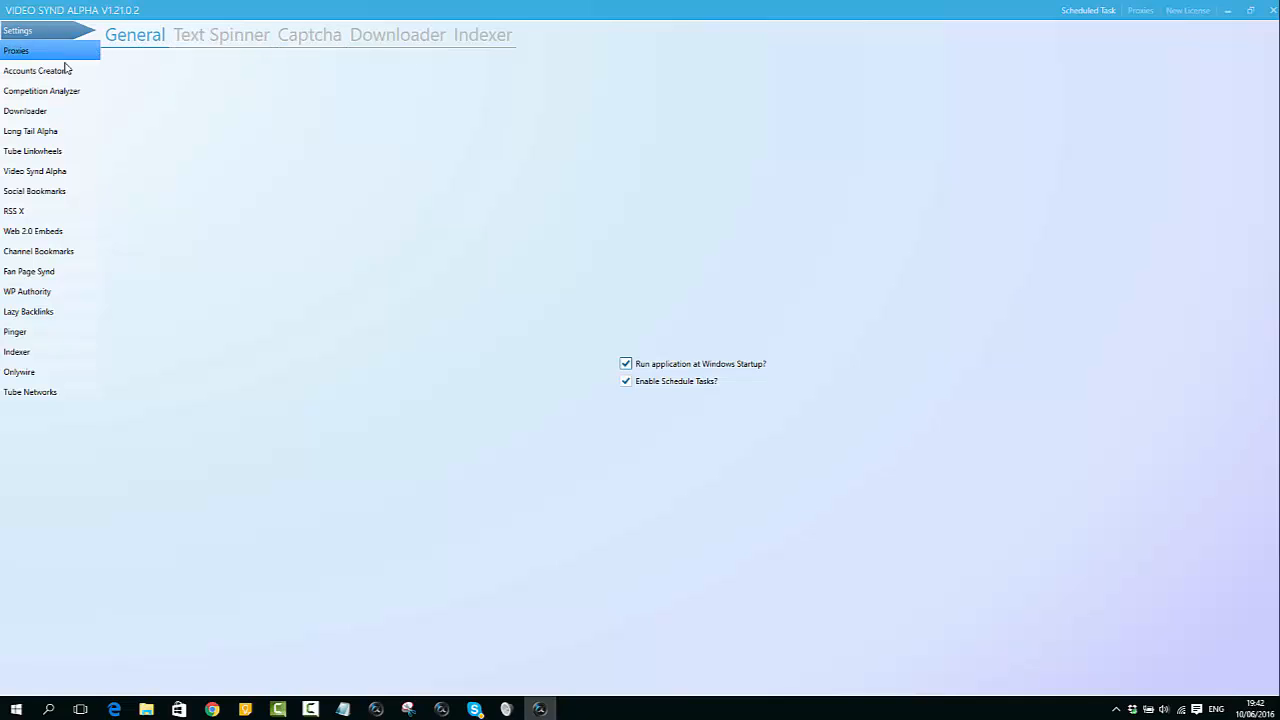
pyautogui.click(398, 35)
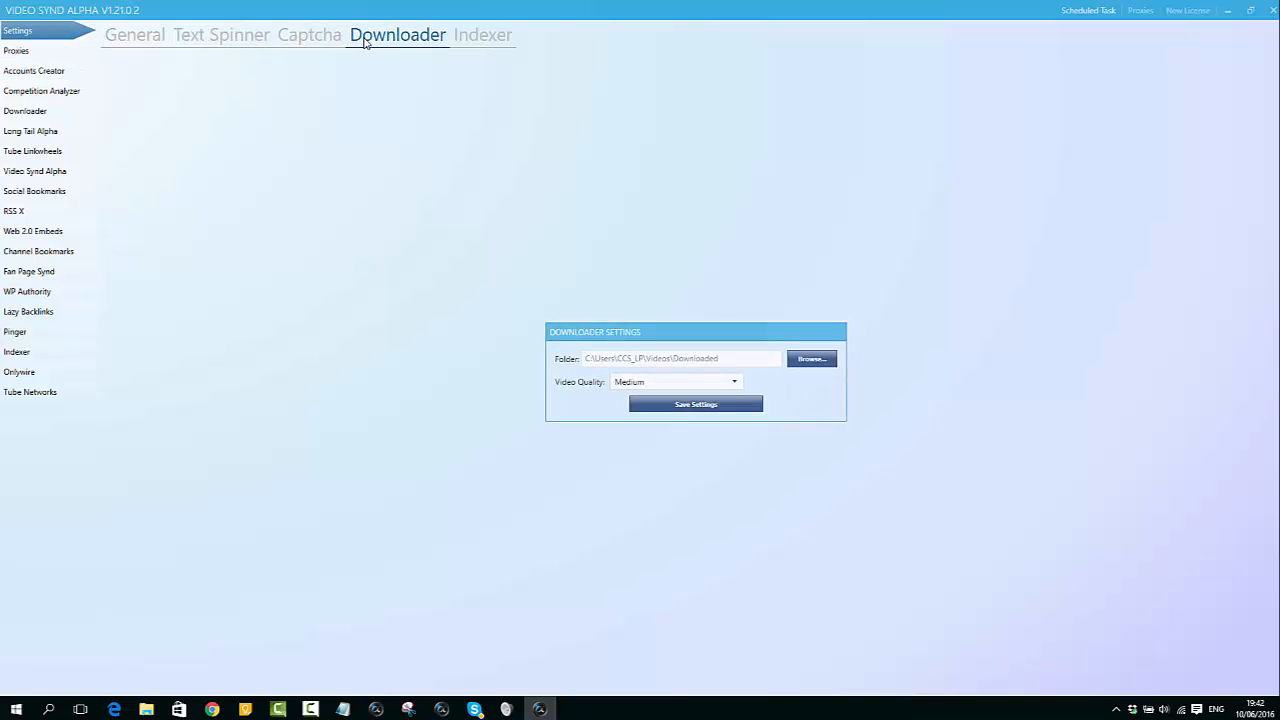
pyautogui.click(806, 360)
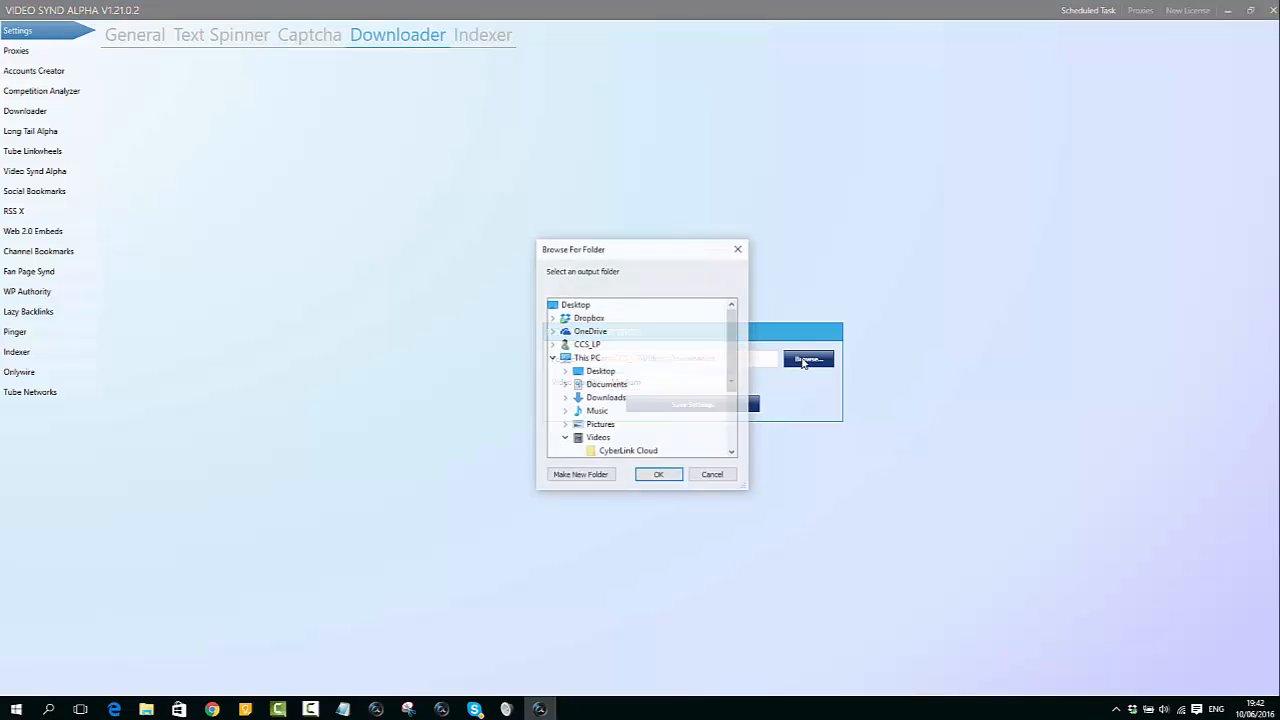
pyautogui.click(712, 475)
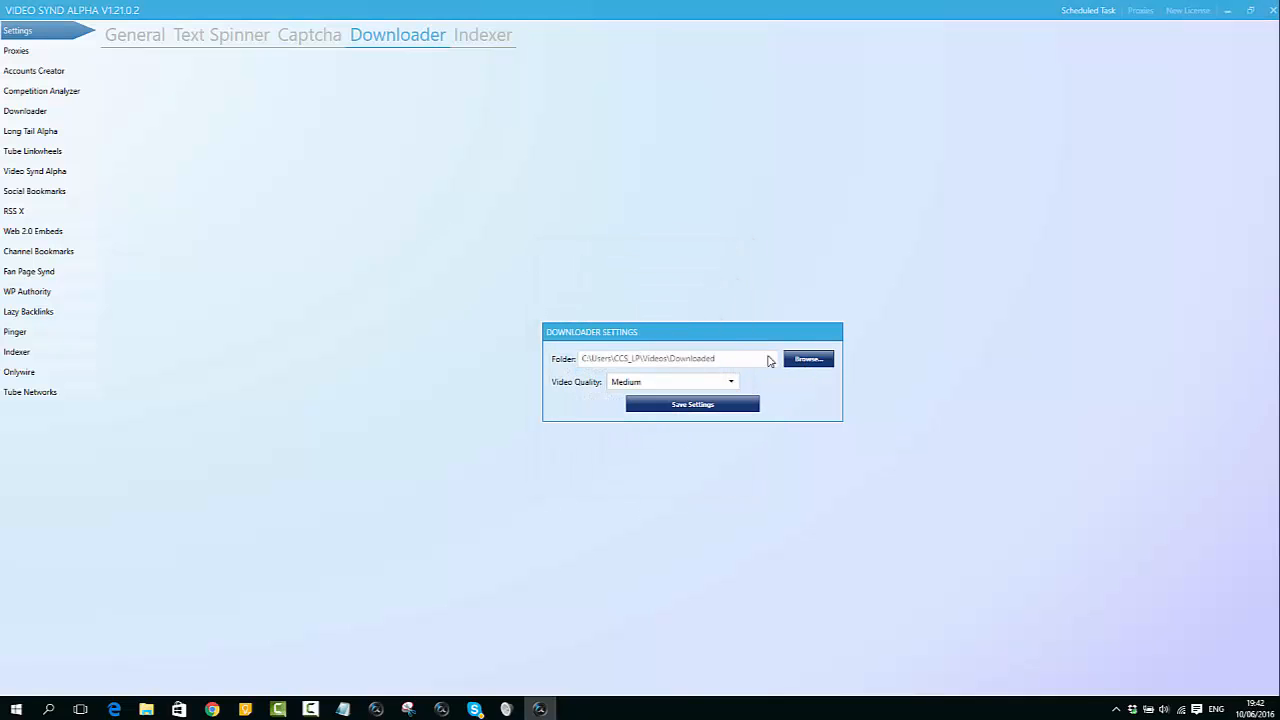
# Step: Return to Channel Bookmarks and examine the loaded kissimorg videos and the Onlywire credential fields for bookmarking
pyautogui.click(31, 257)
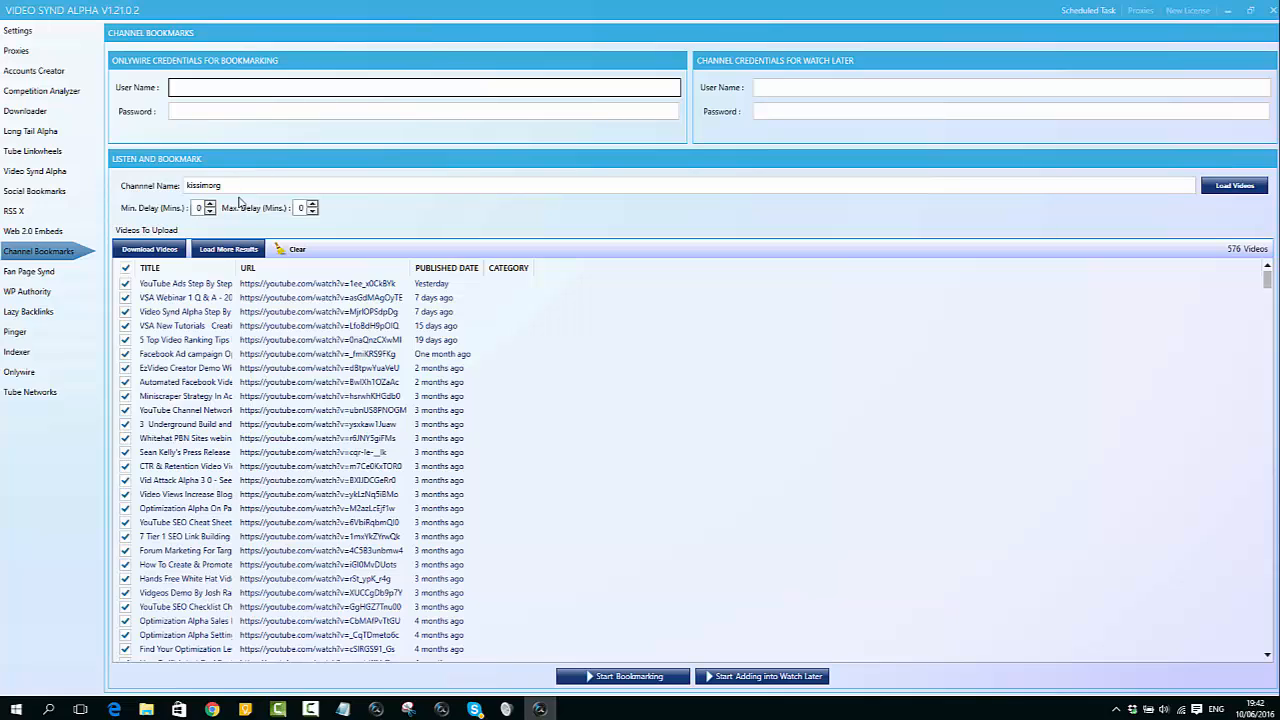
pyautogui.click(1216, 192)
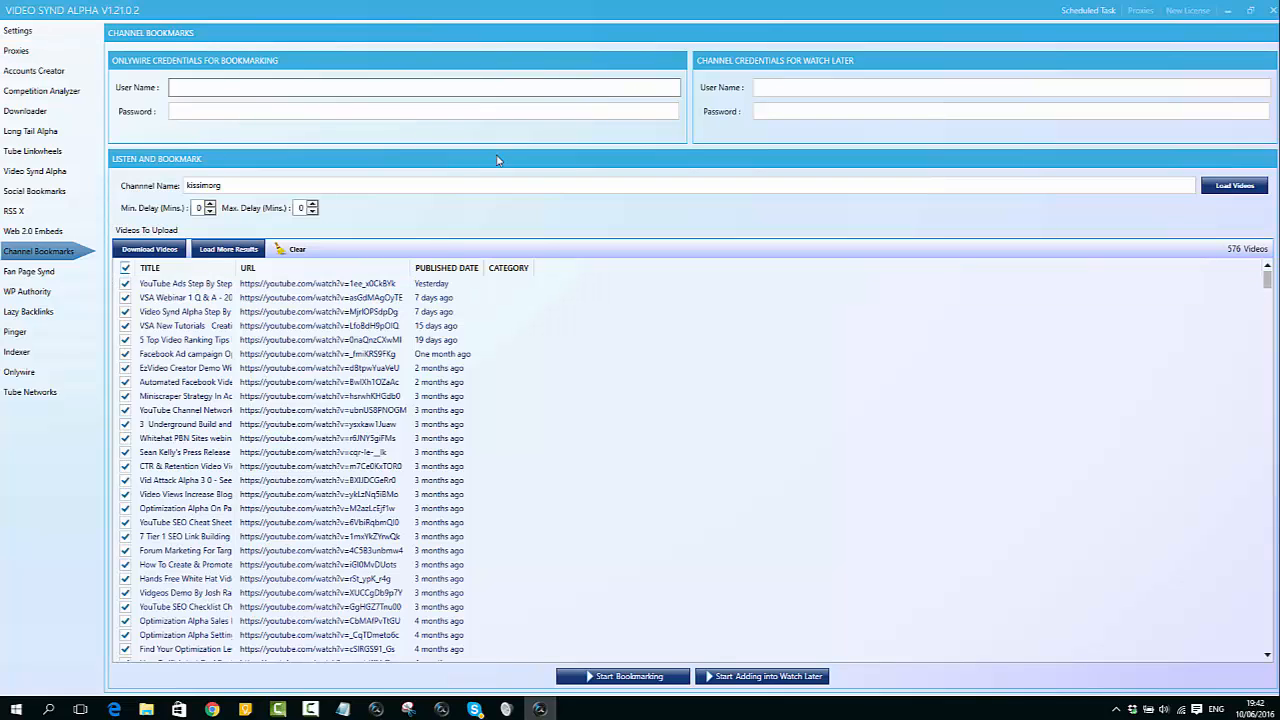
pyautogui.click(371, 93)
pyautogui.click(373, 113)
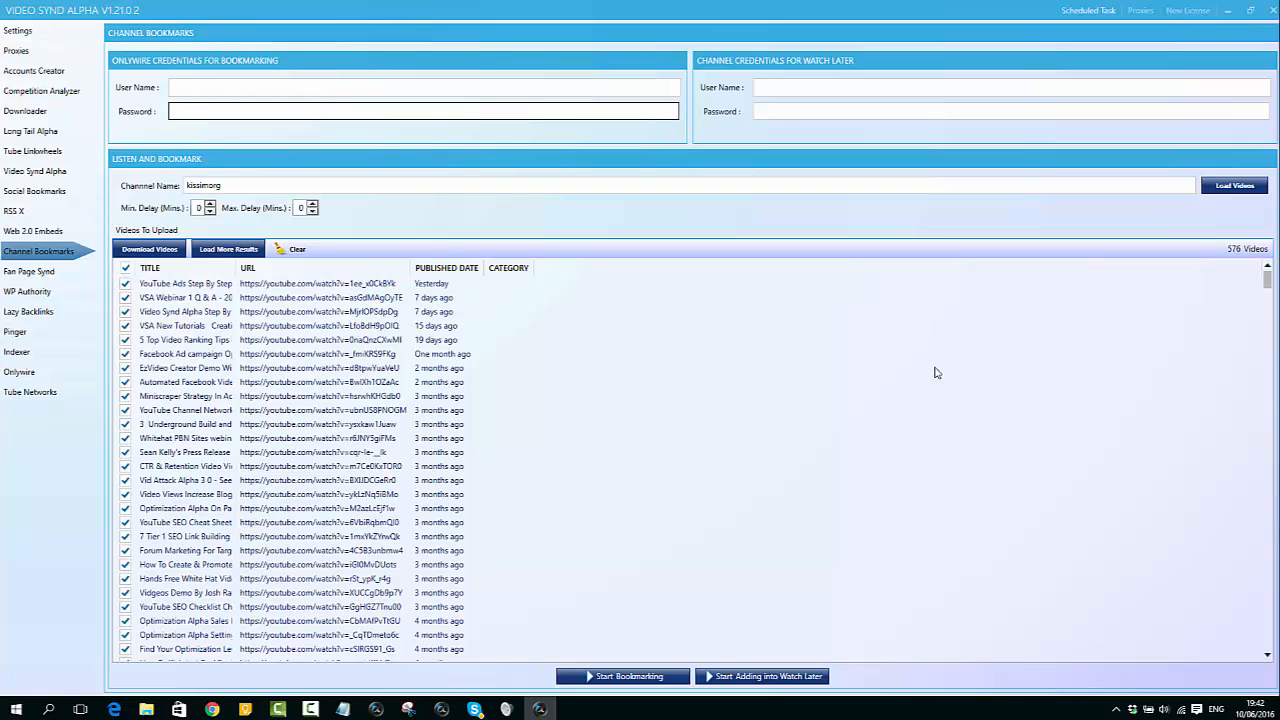
# Step: Look through the Downloader settings, the proxy list and the Accounts Creator, and open the Competition Analyzer
pyautogui.click(55, 32)
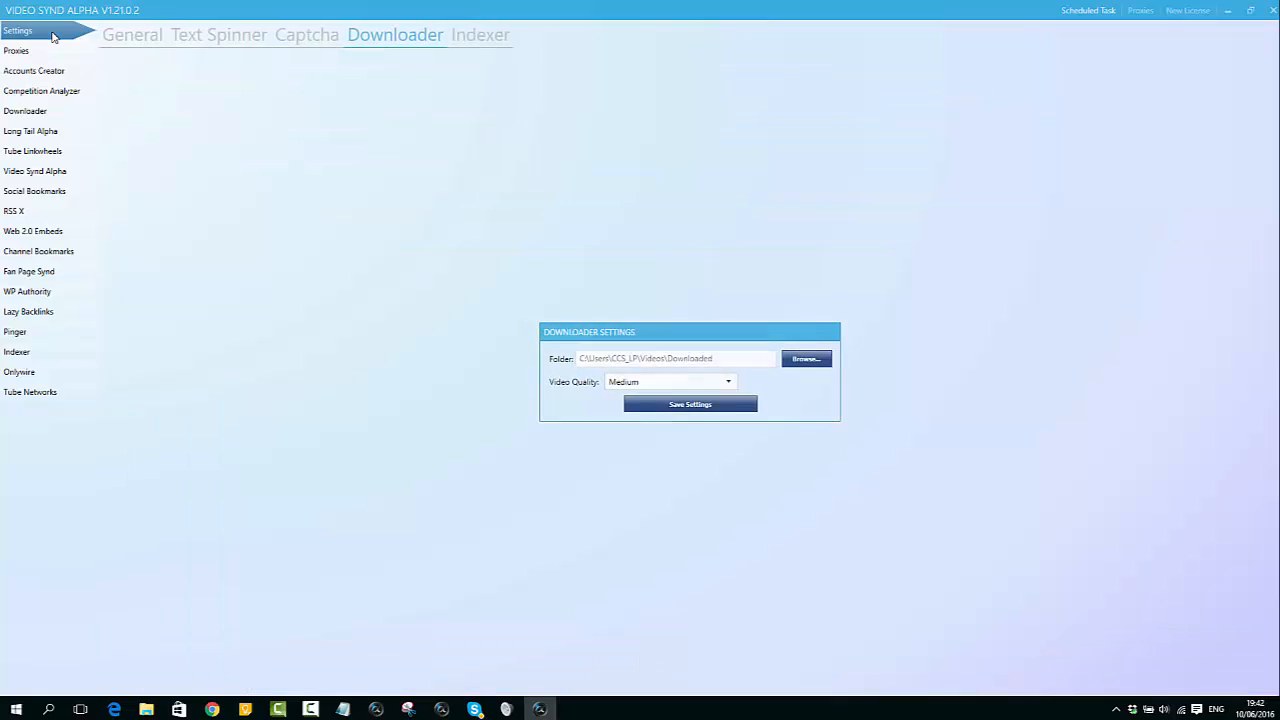
pyautogui.click(40, 50)
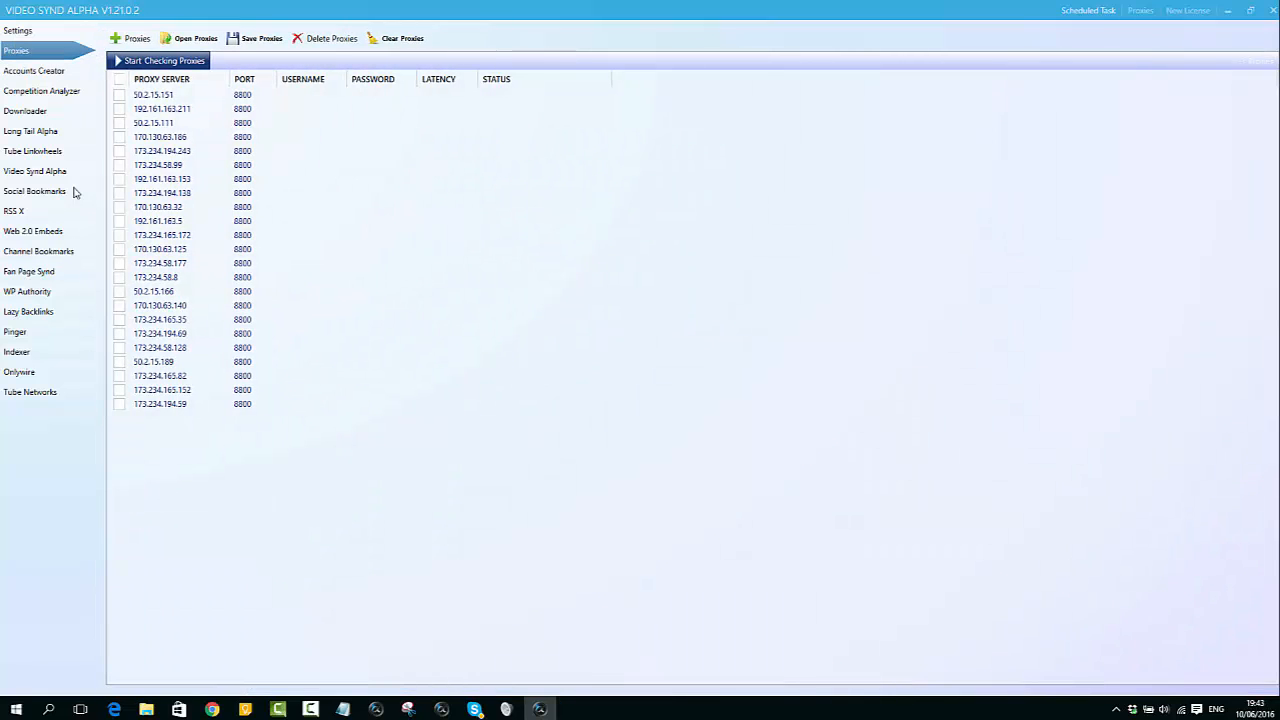
pyautogui.click(20, 71)
pyautogui.click(20, 91)
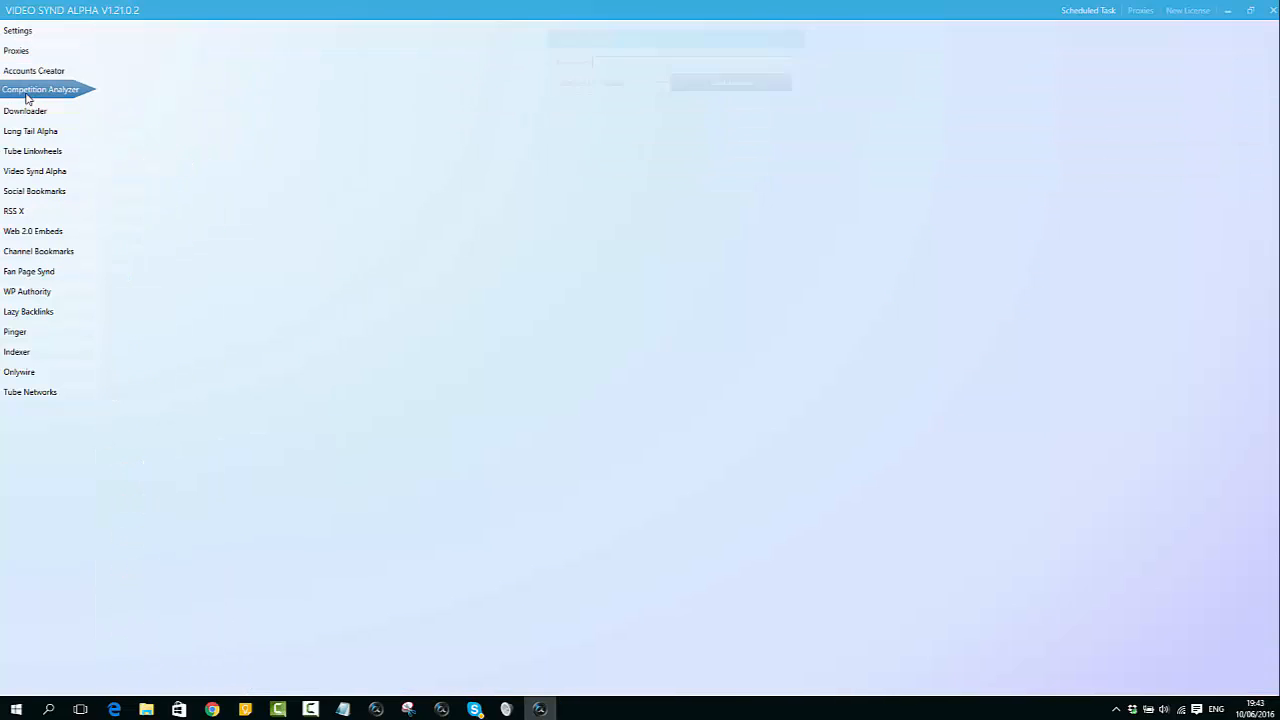